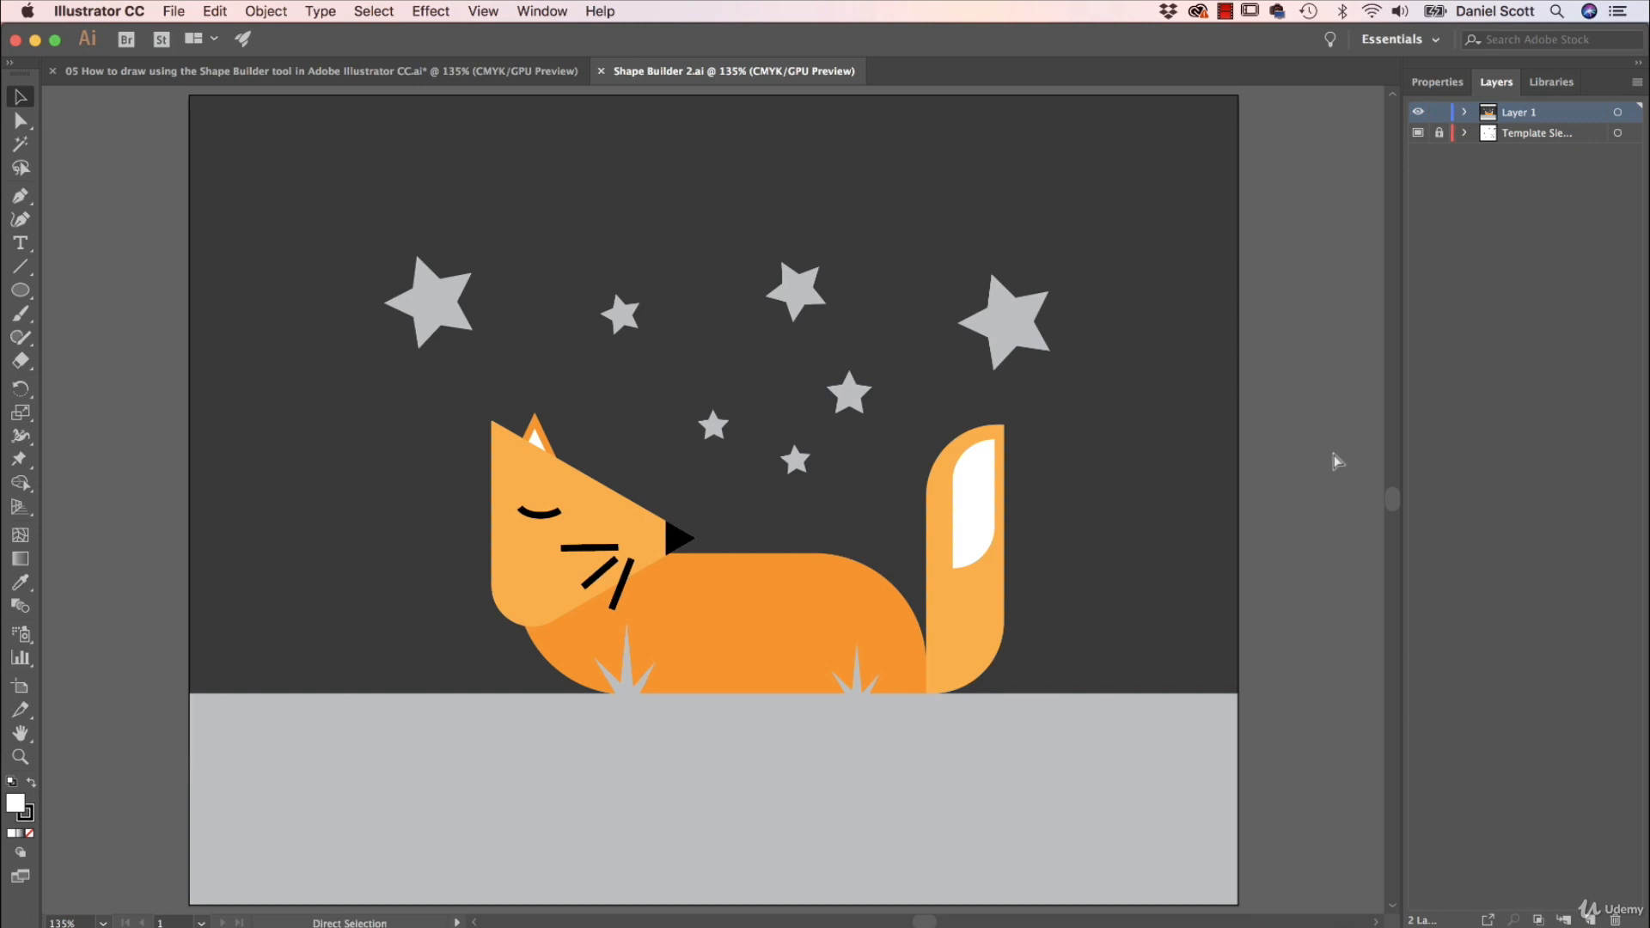
Step: Switch to the document with the shaded sleeping fox
key("ctrl+Tab")
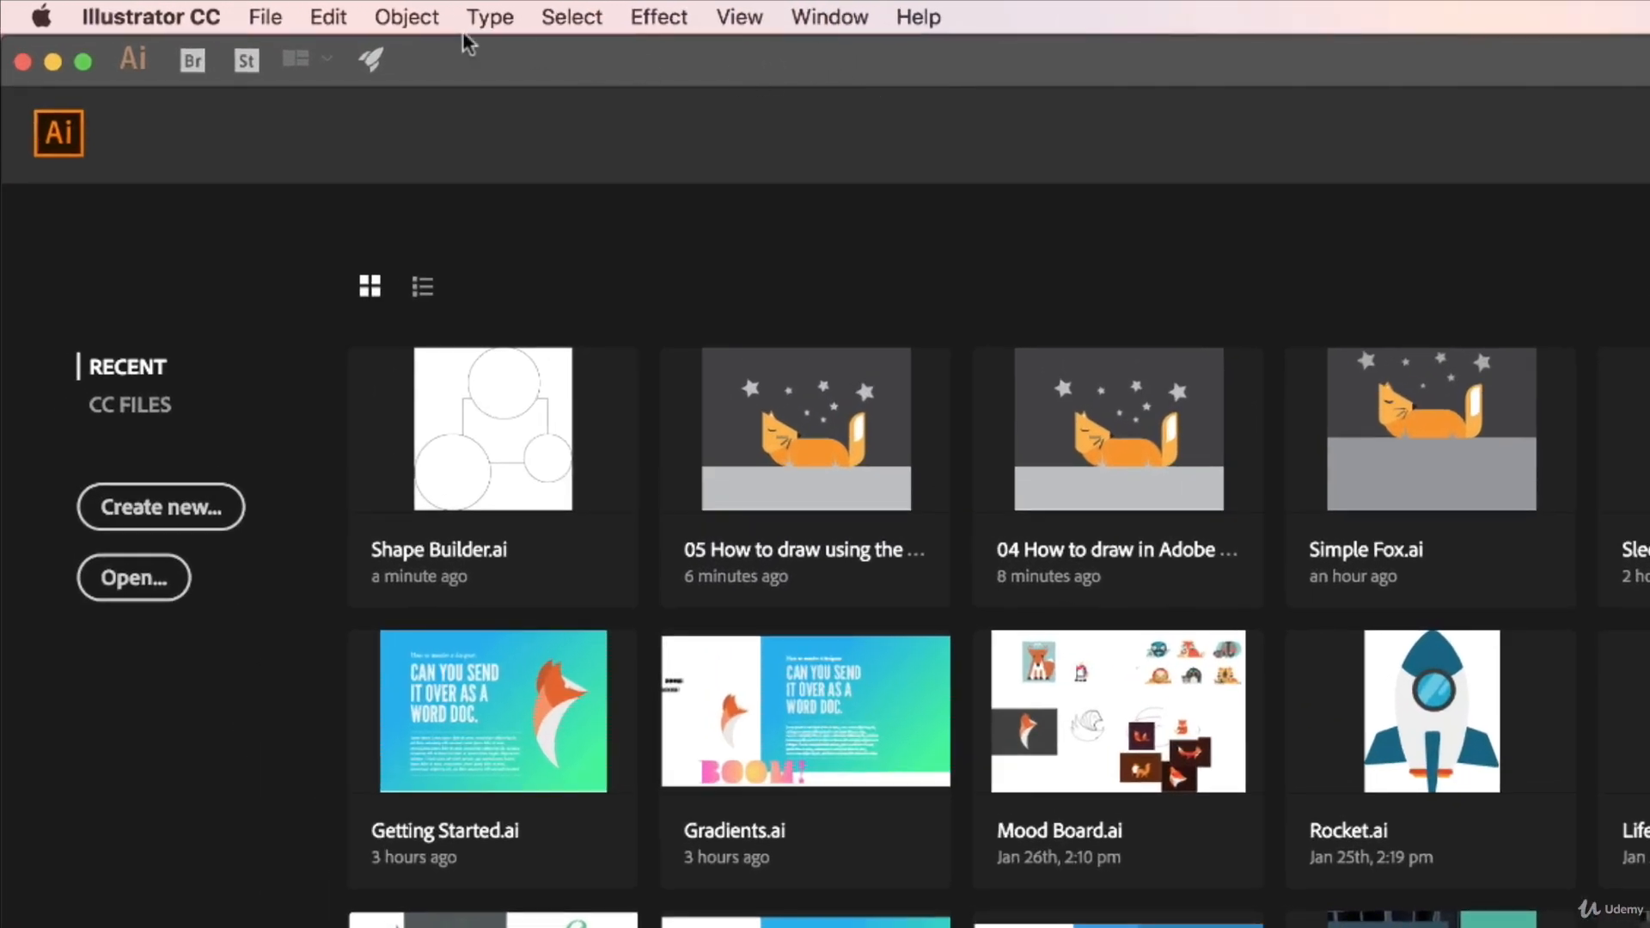
Step: Open Shape Builder.ai from the Exercise Files folder
left_click(175, 10)
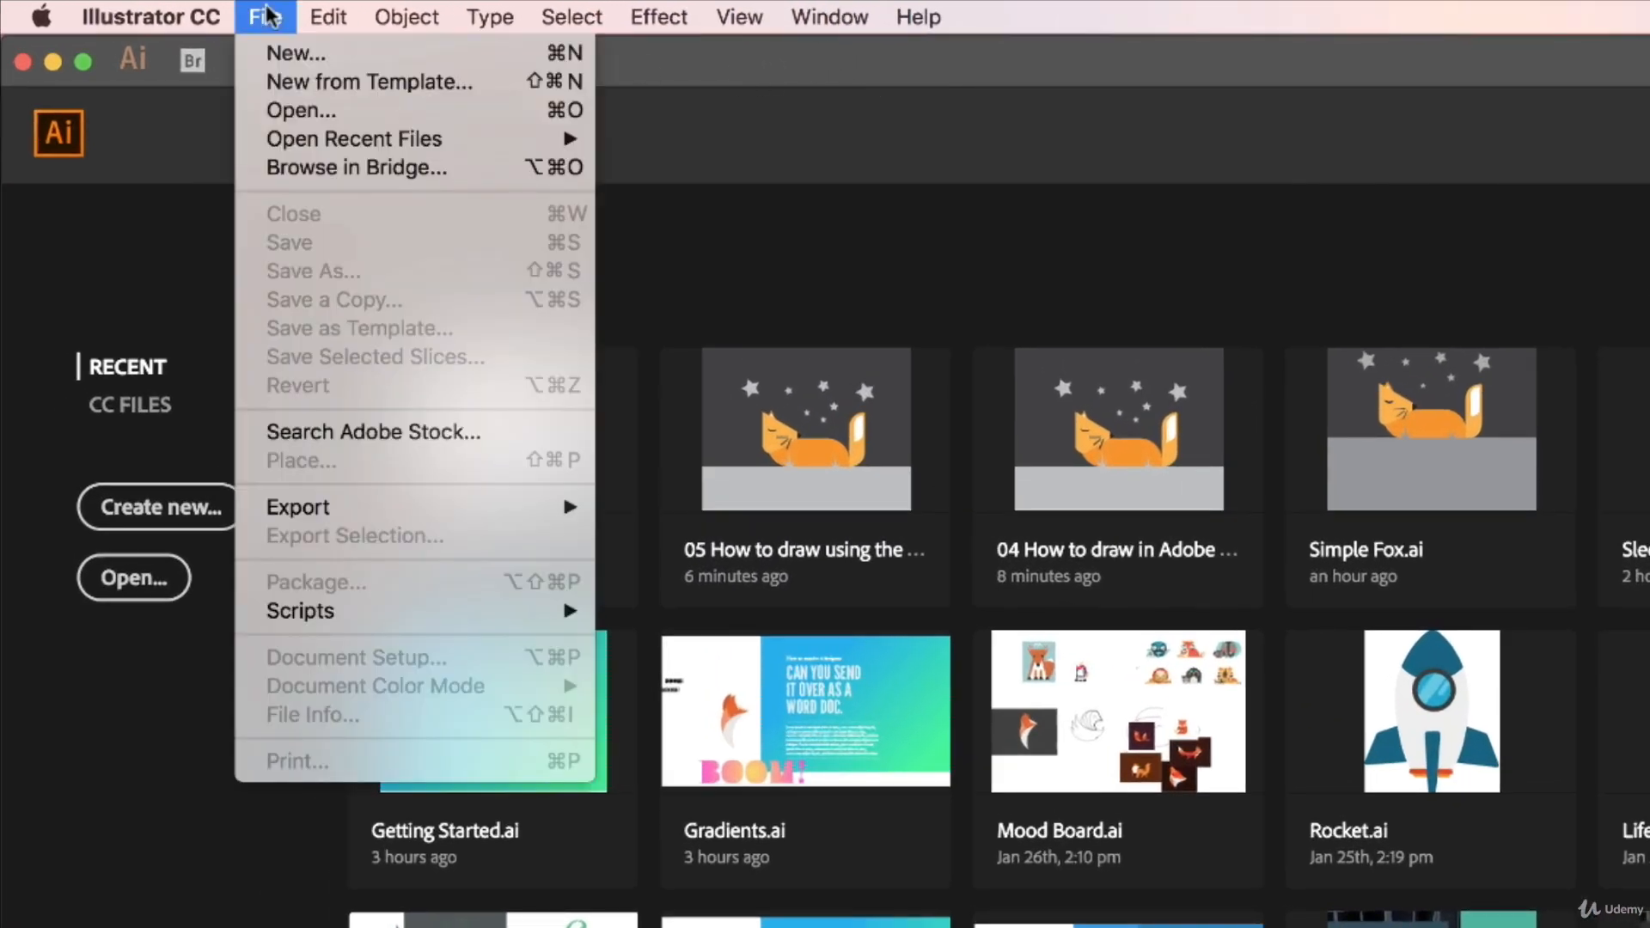
left_click(284, 110)
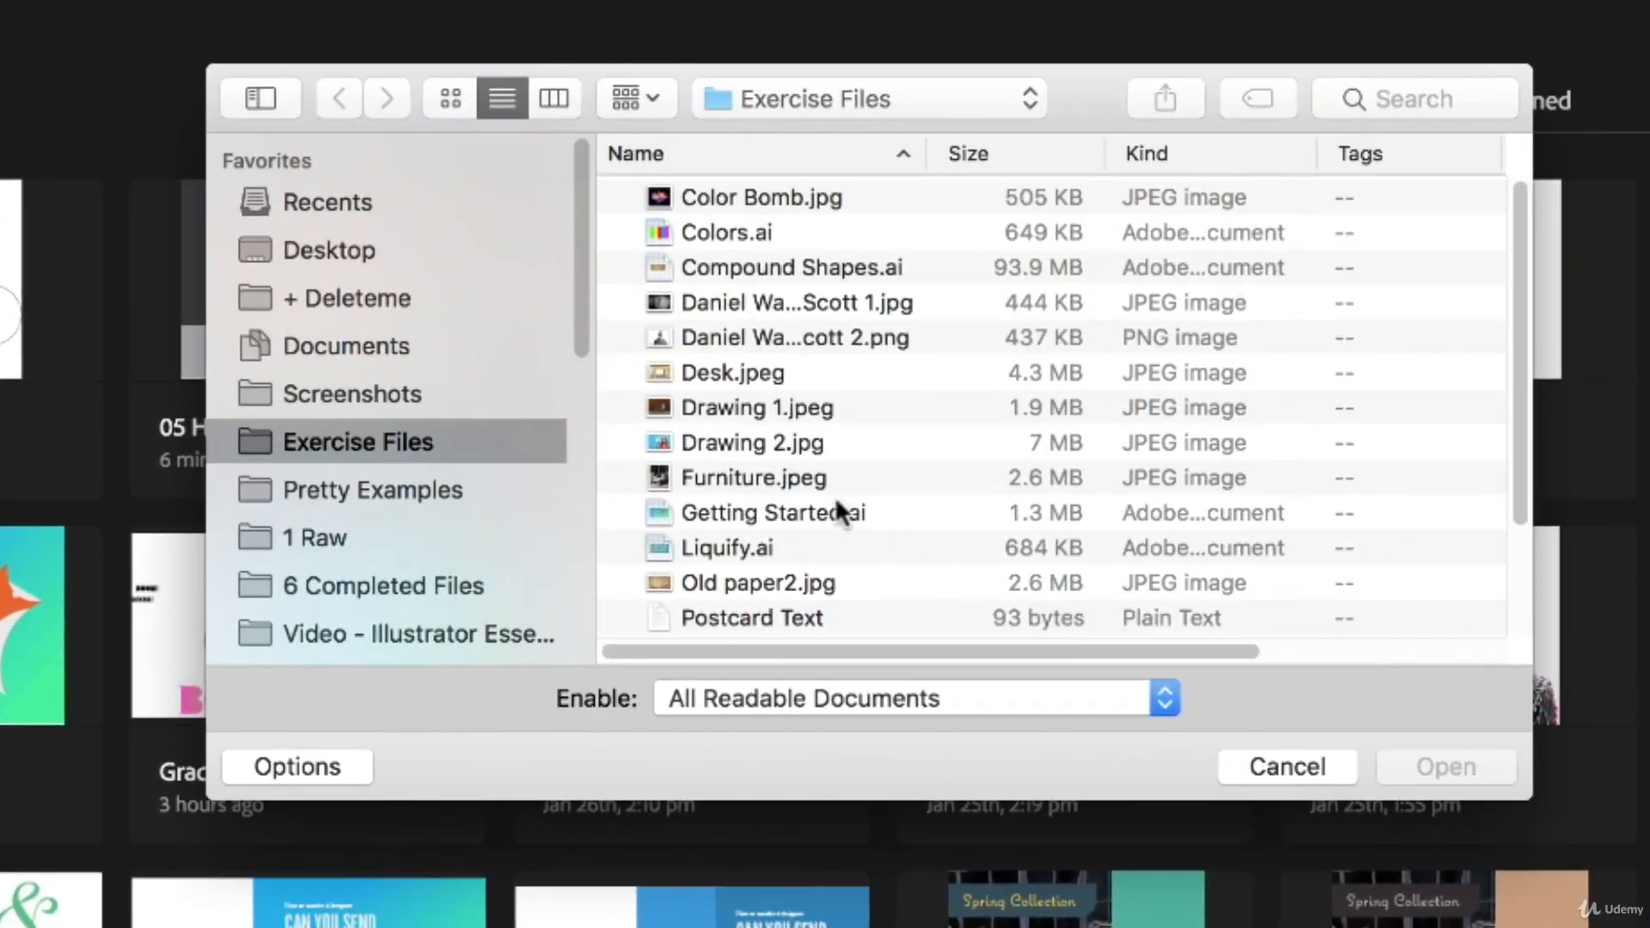
scroll(988, 533, "down", 5)
left_click(744, 518)
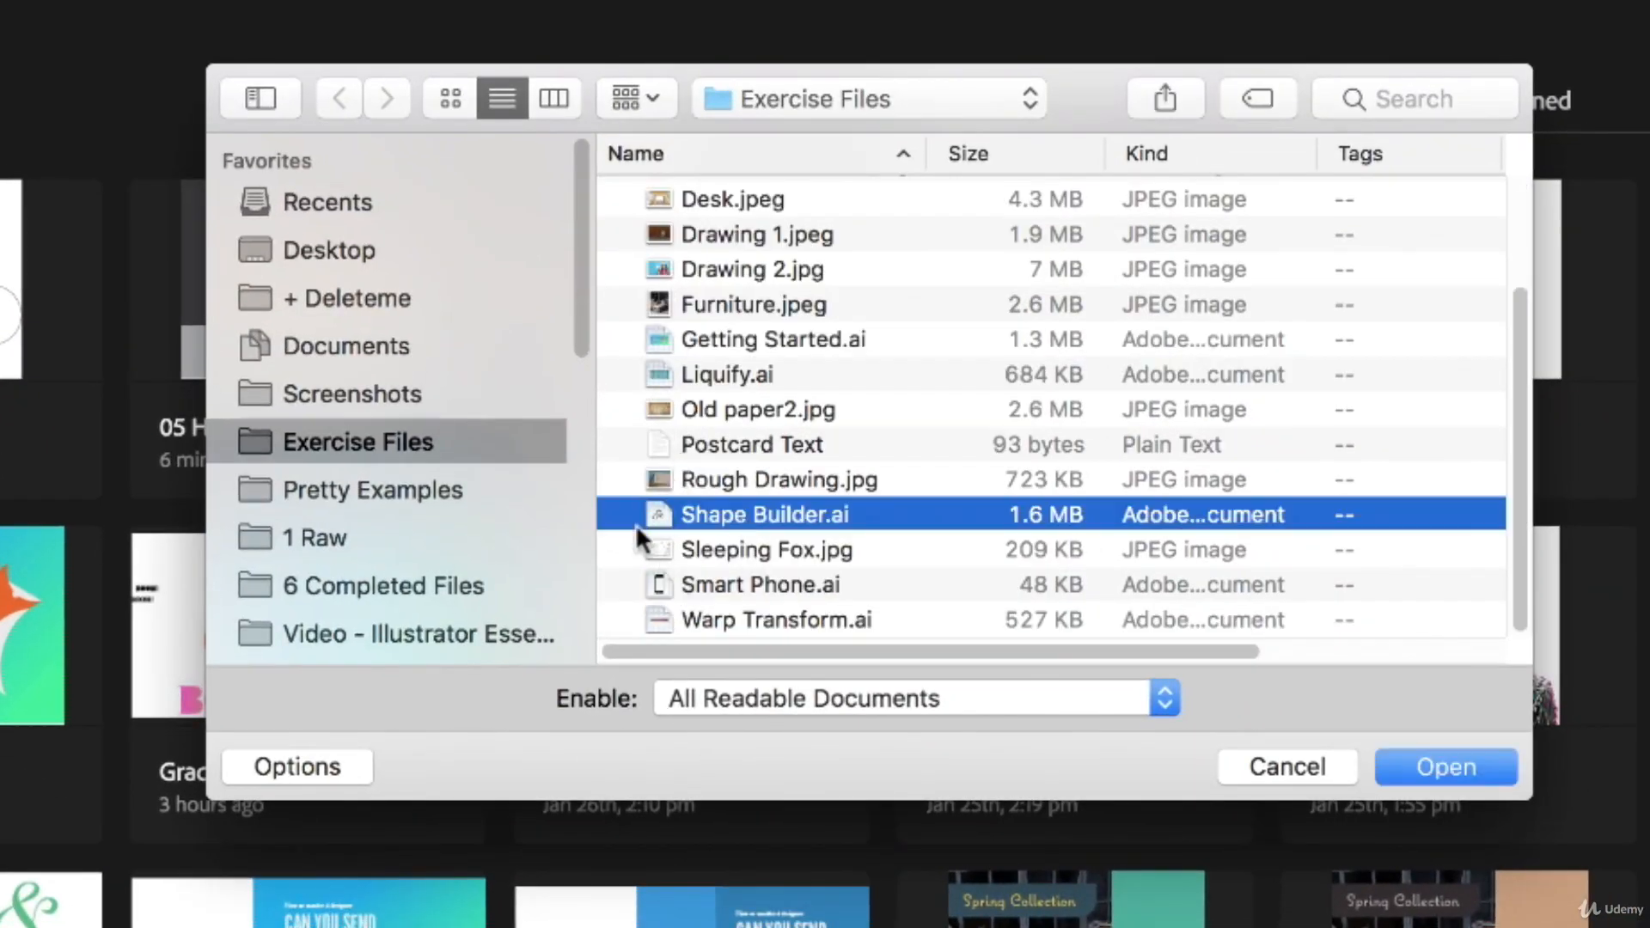
left_click(1453, 769)
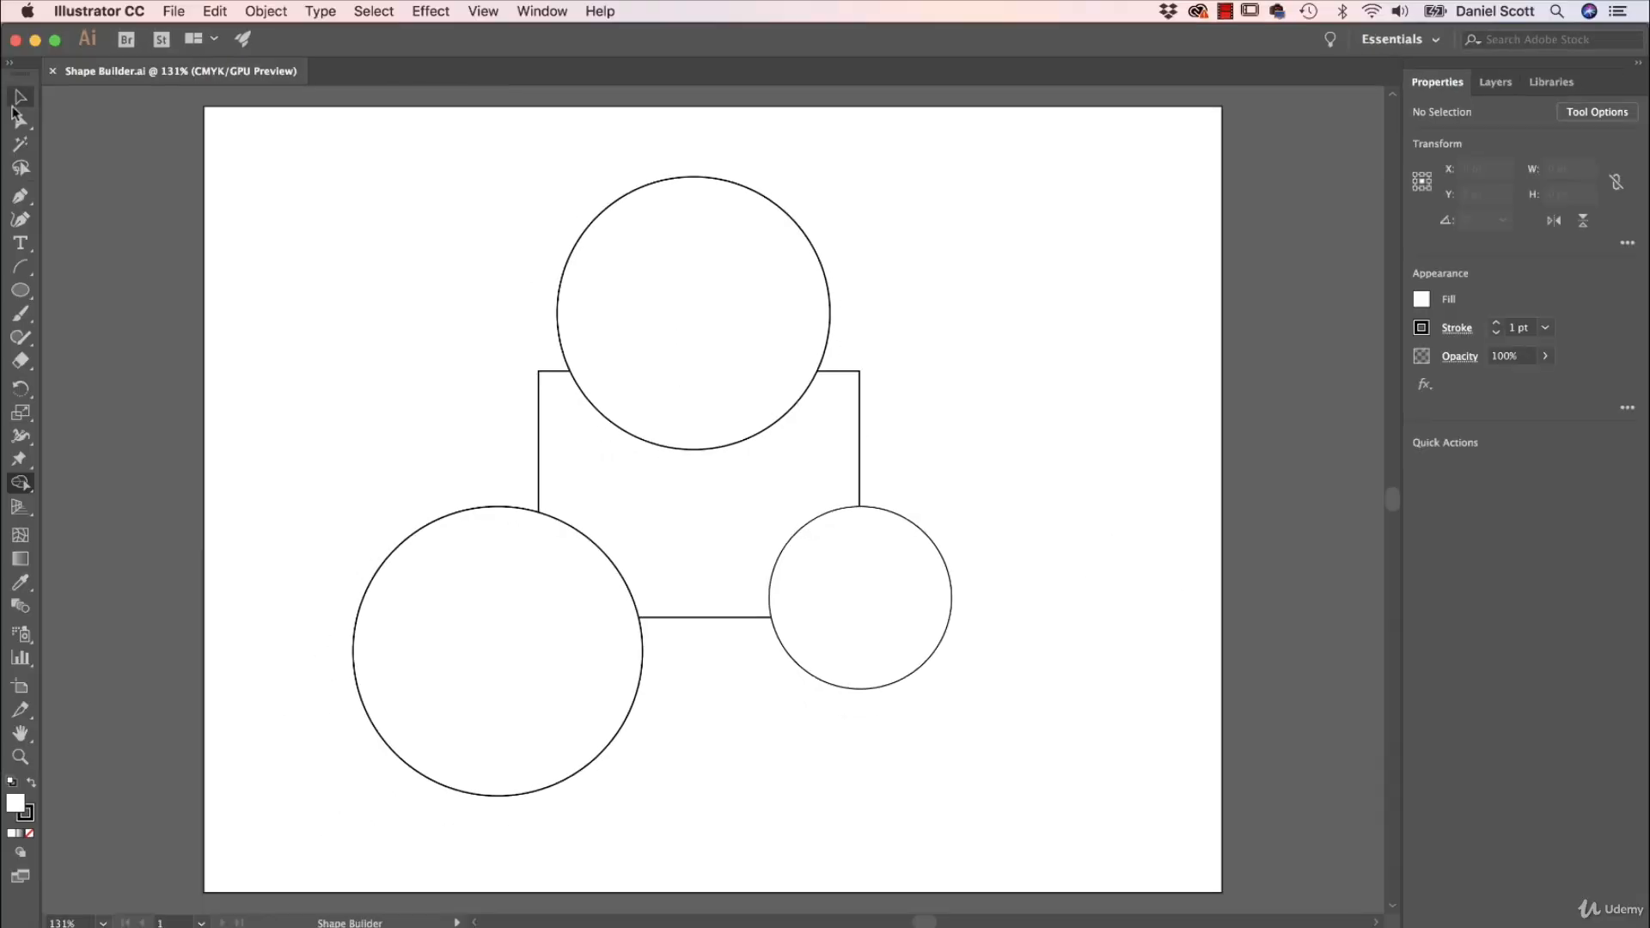
Step: Move the three circles around, then undo the moves
left_click(21, 96)
left_click_drag(671, 392, 889, 321)
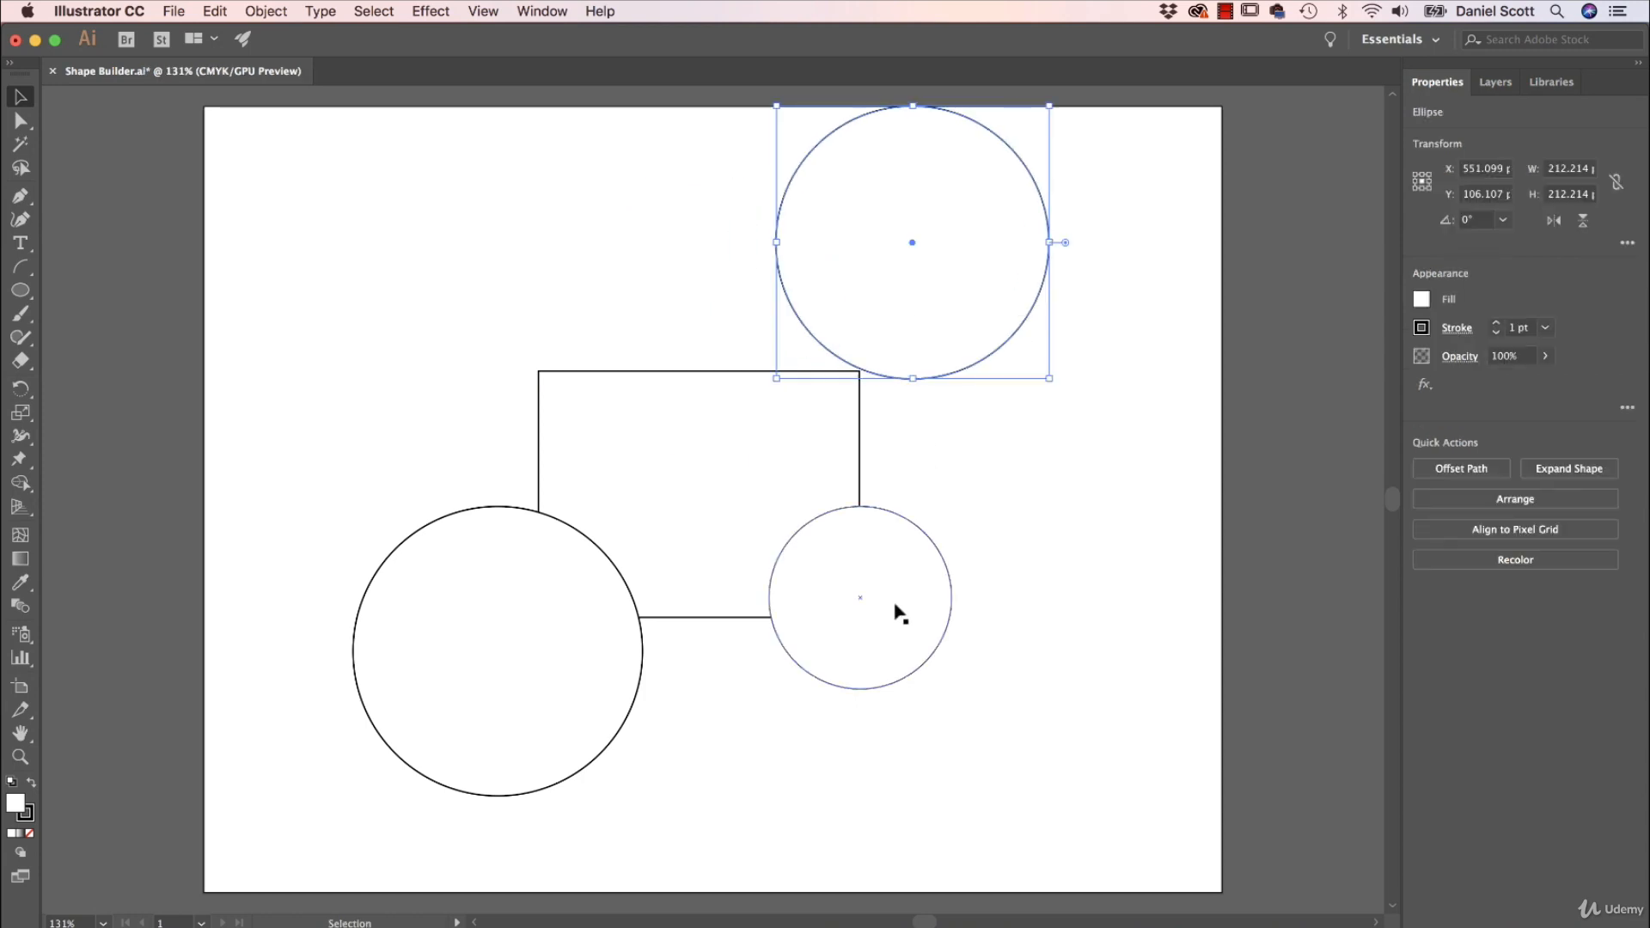
left_click_drag(893, 605, 1022, 670)
left_click_drag(554, 653, 429, 705)
key("a")
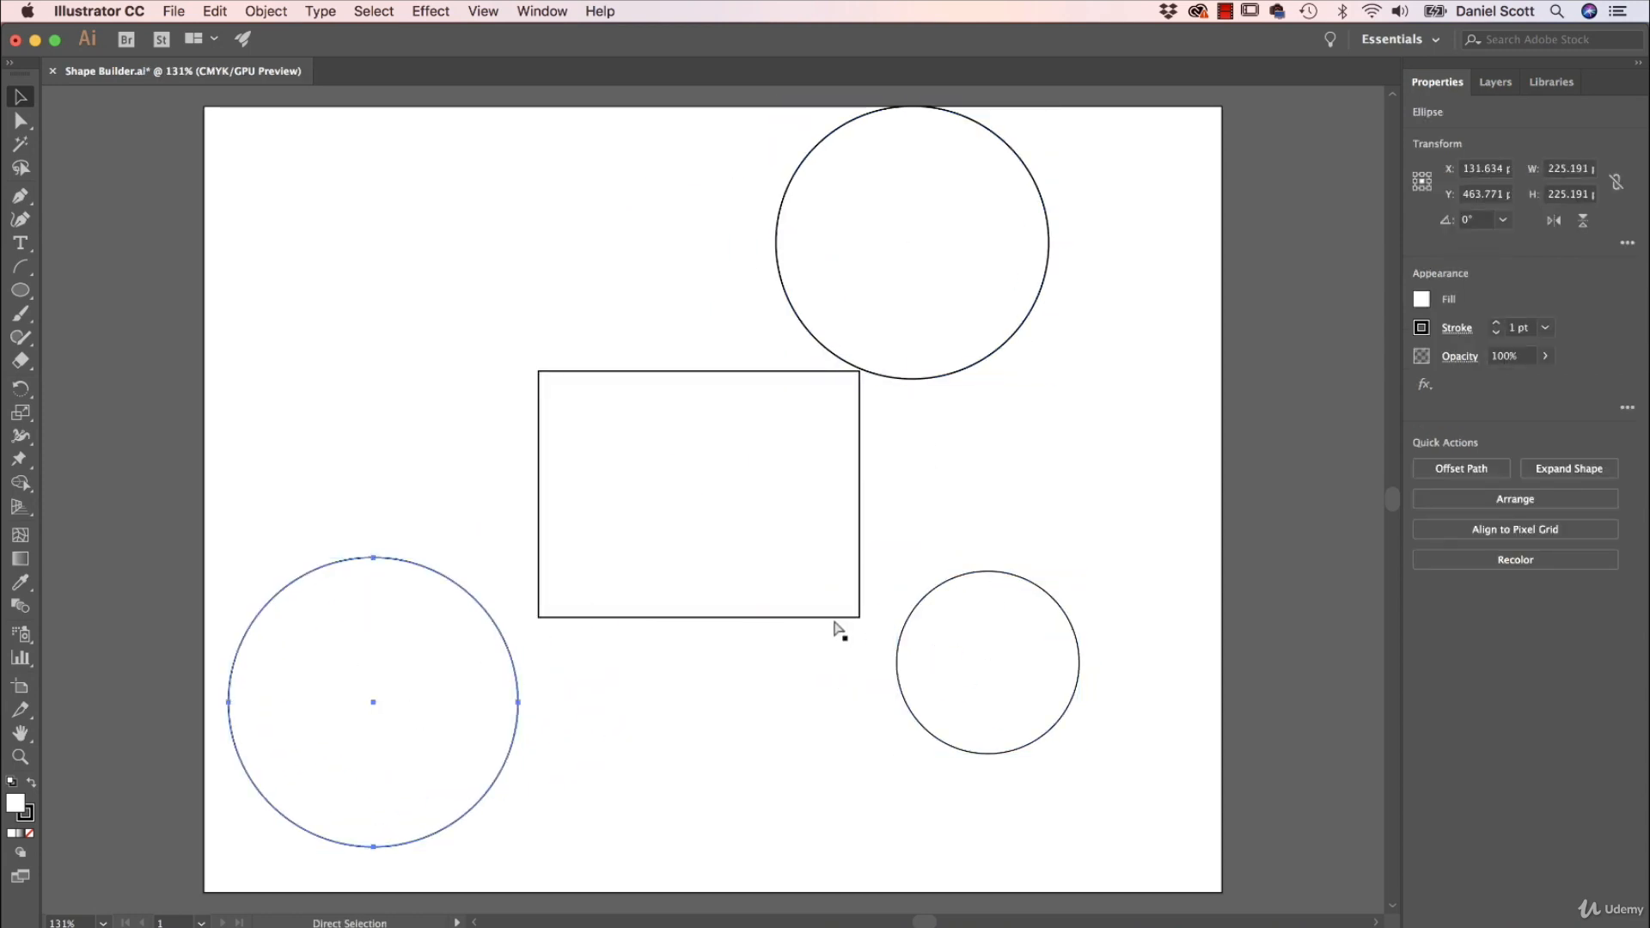
key("super+z")
key("super+z")
key("super+z")
key("super+z")
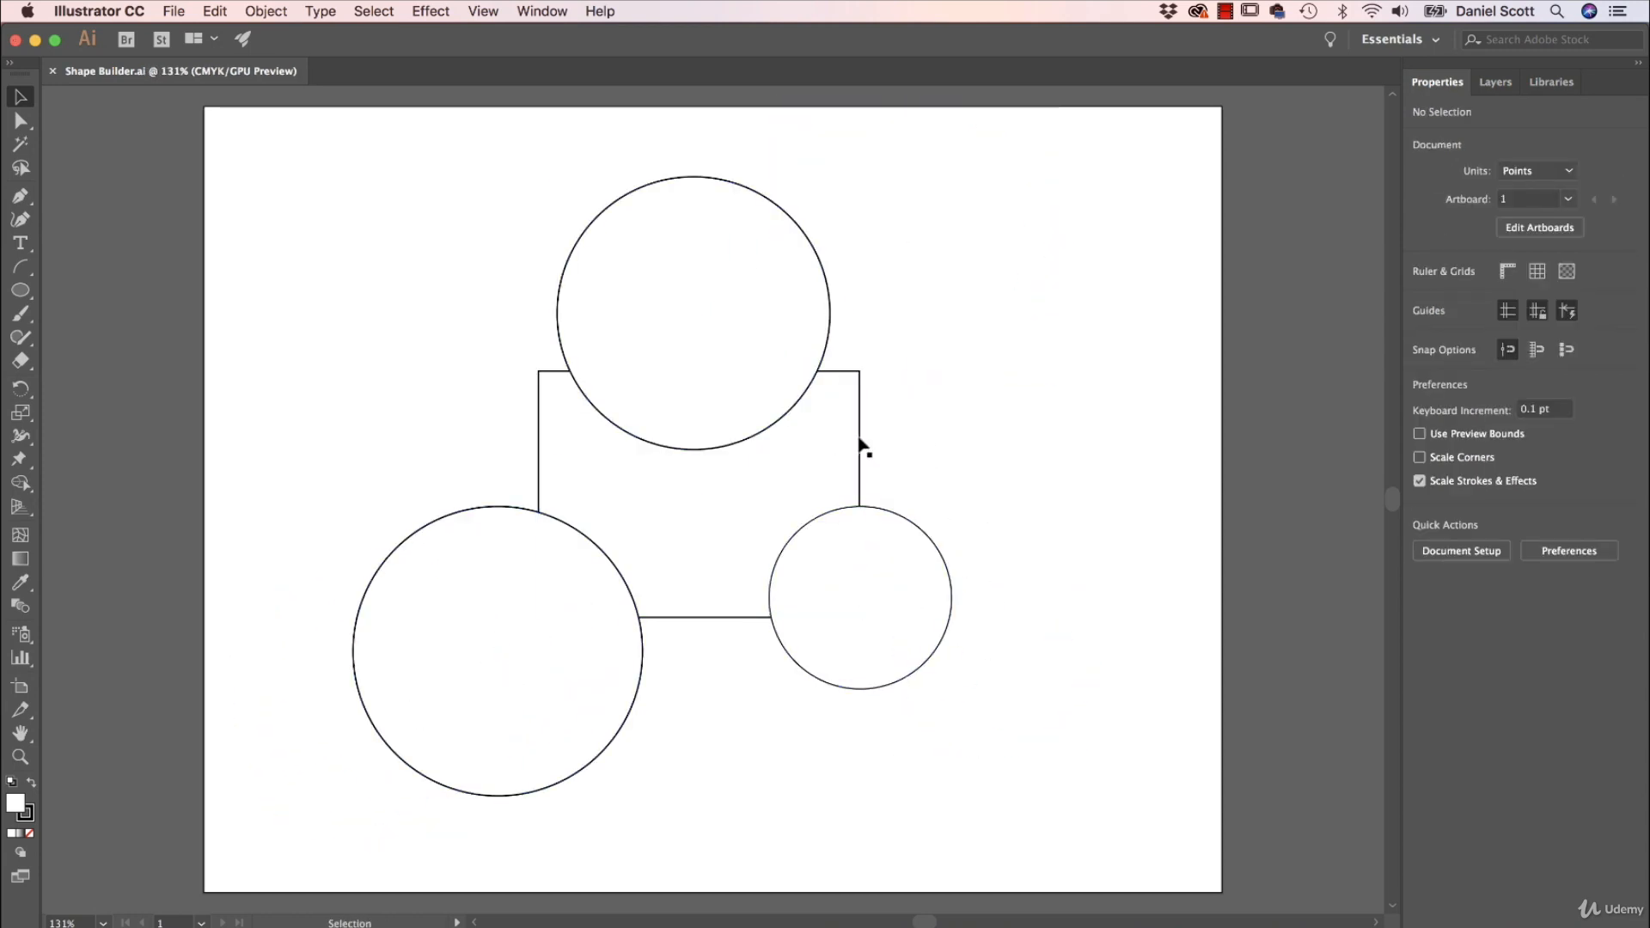
Step: Marquee-select the rectangle and all three circles together
left_click(748, 312)
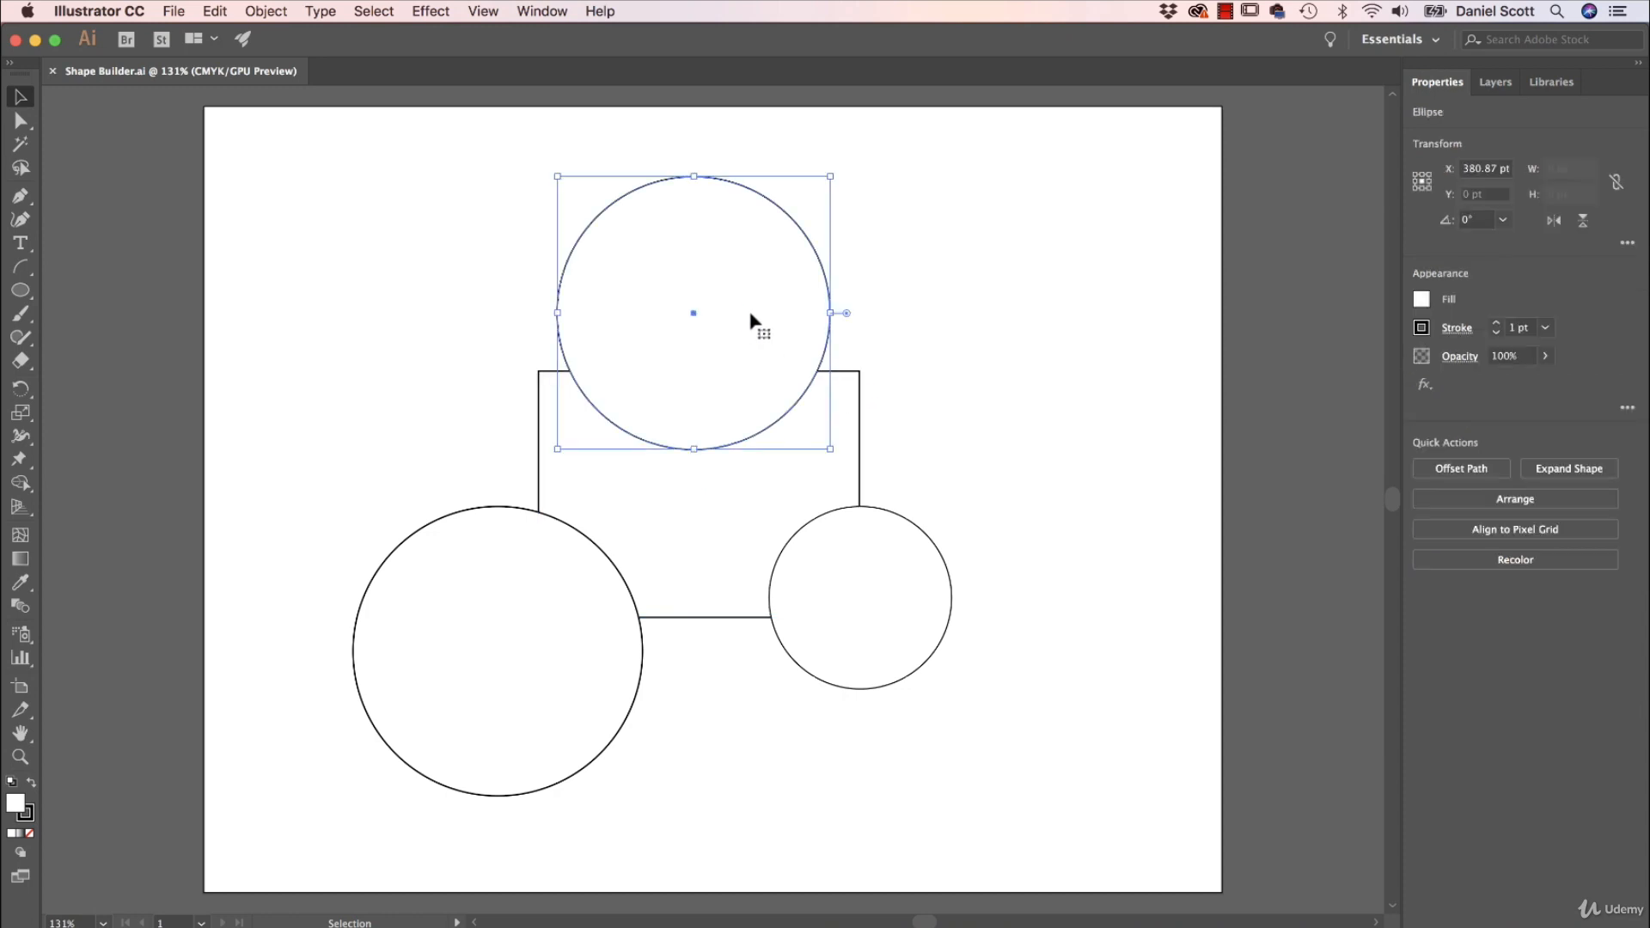
left_click(751, 490)
left_click(954, 394)
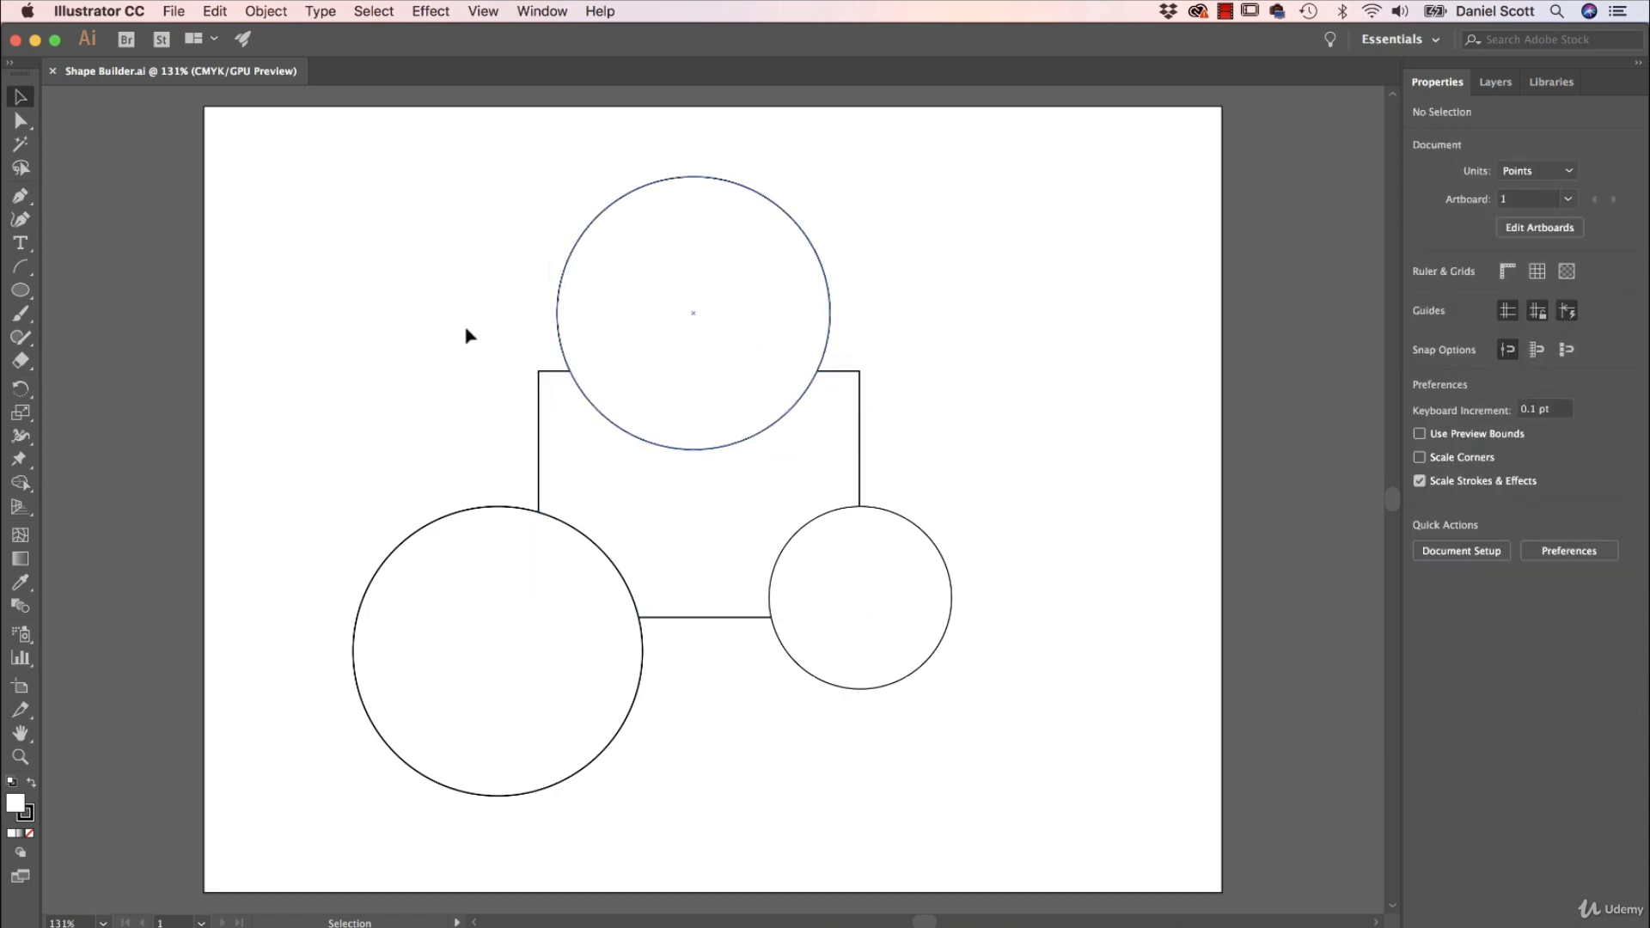
left_click_drag(280, 191, 1043, 817)
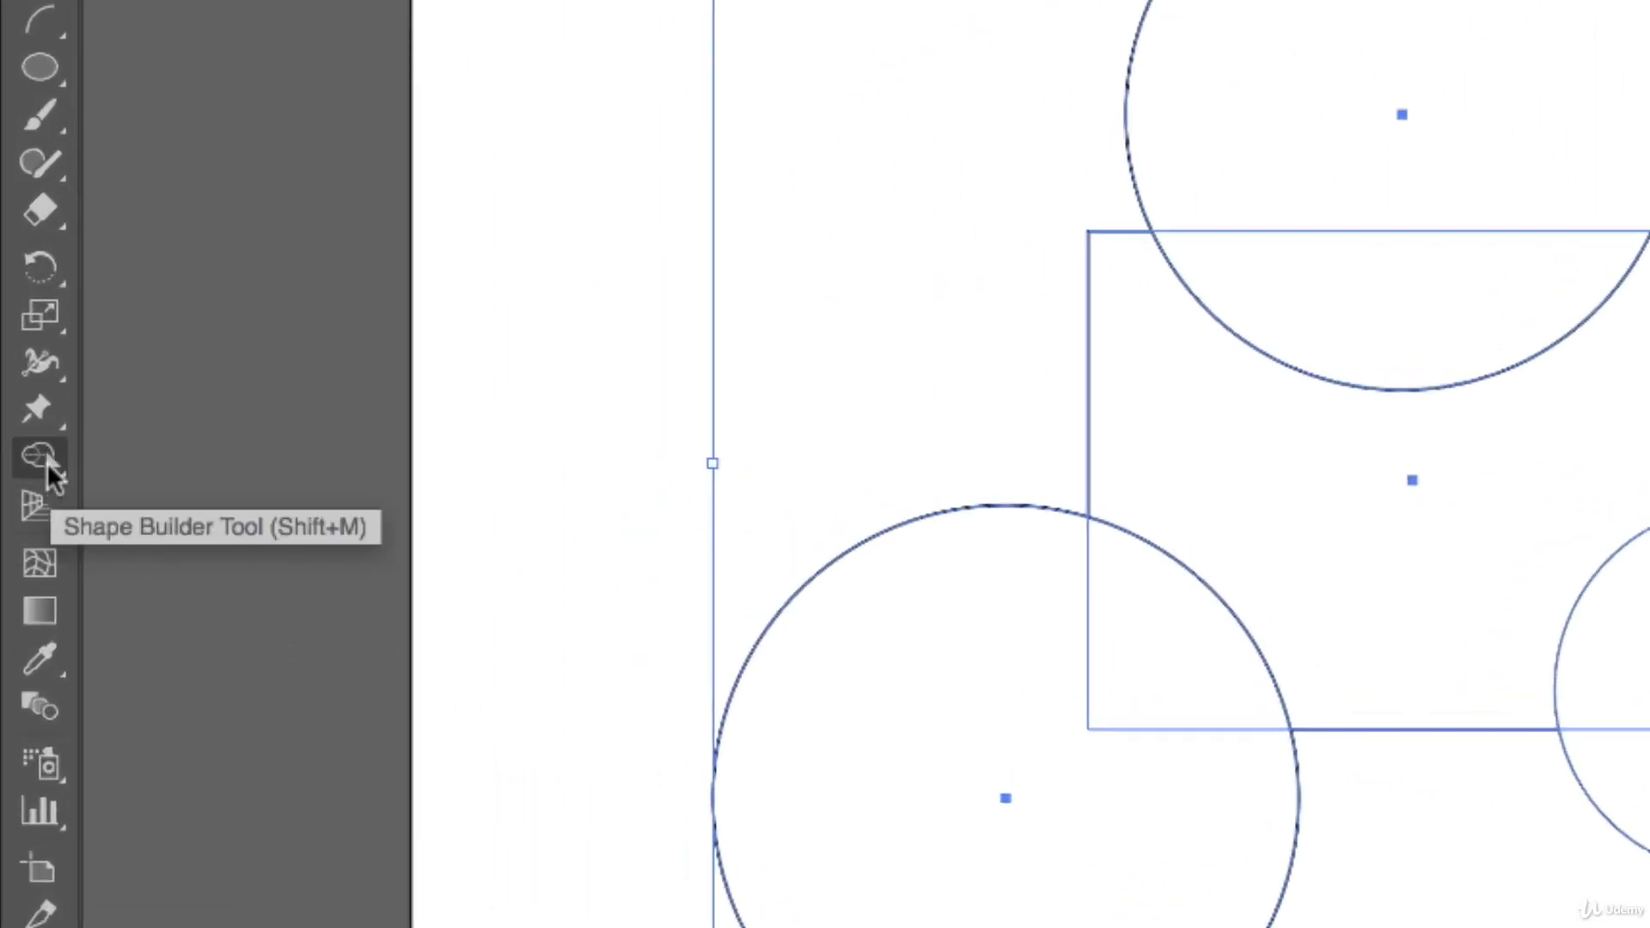
Step: With Shape Builder, merge the top circle into the rectangle and carve out the lower-left circle
left_click(40, 460)
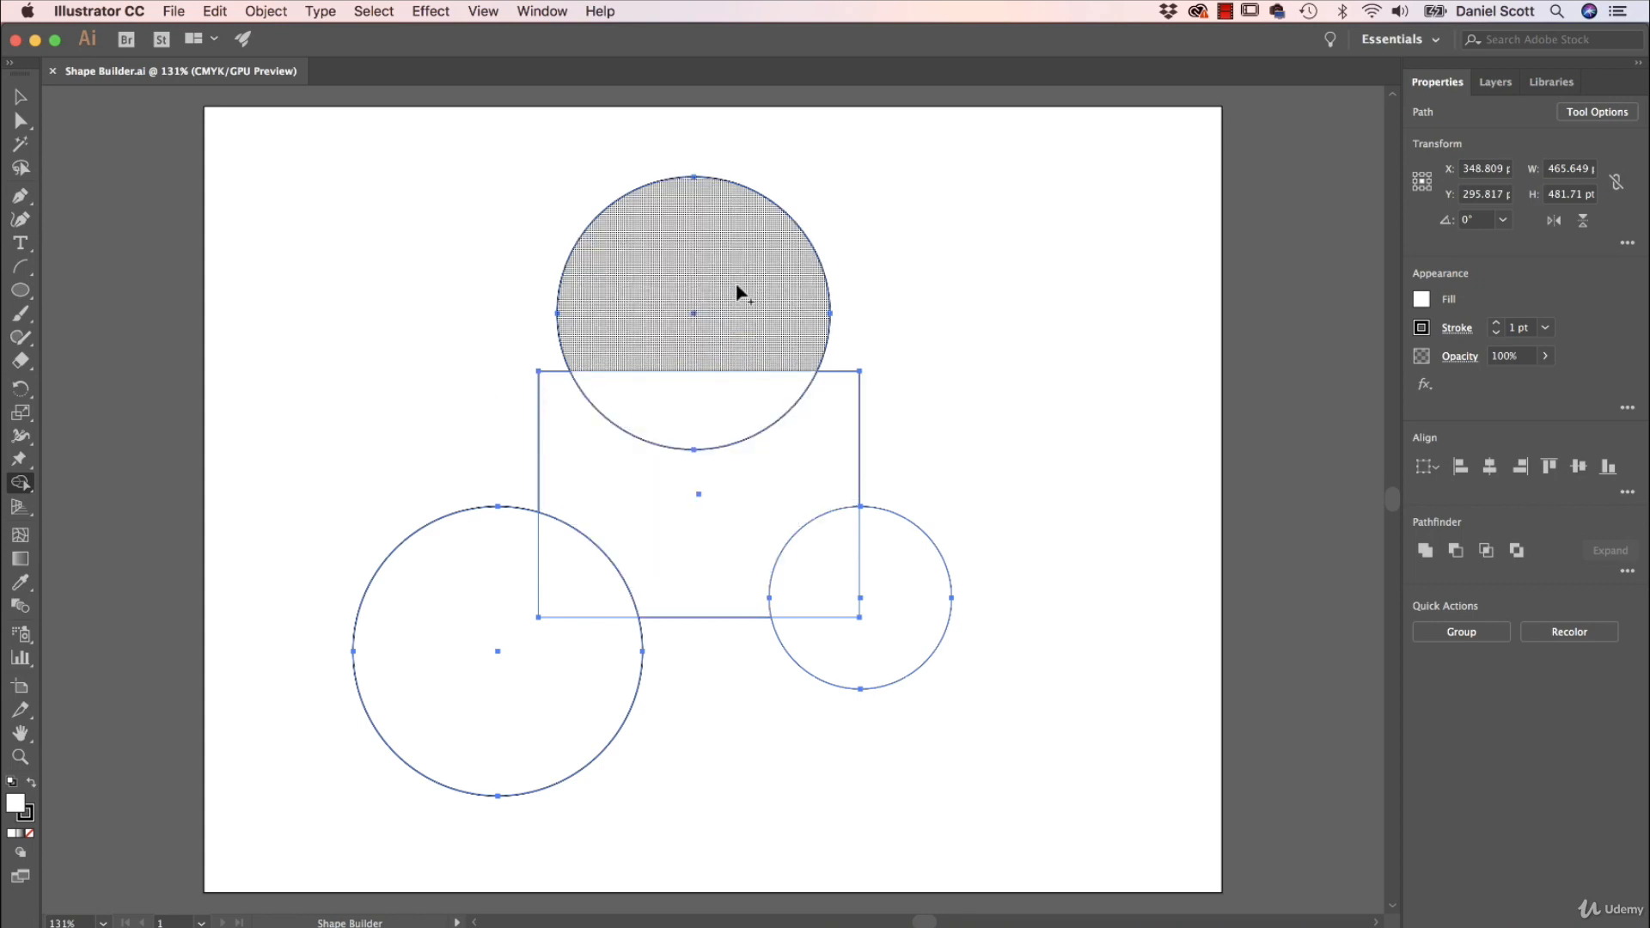
left_click_drag(745, 297, 740, 461)
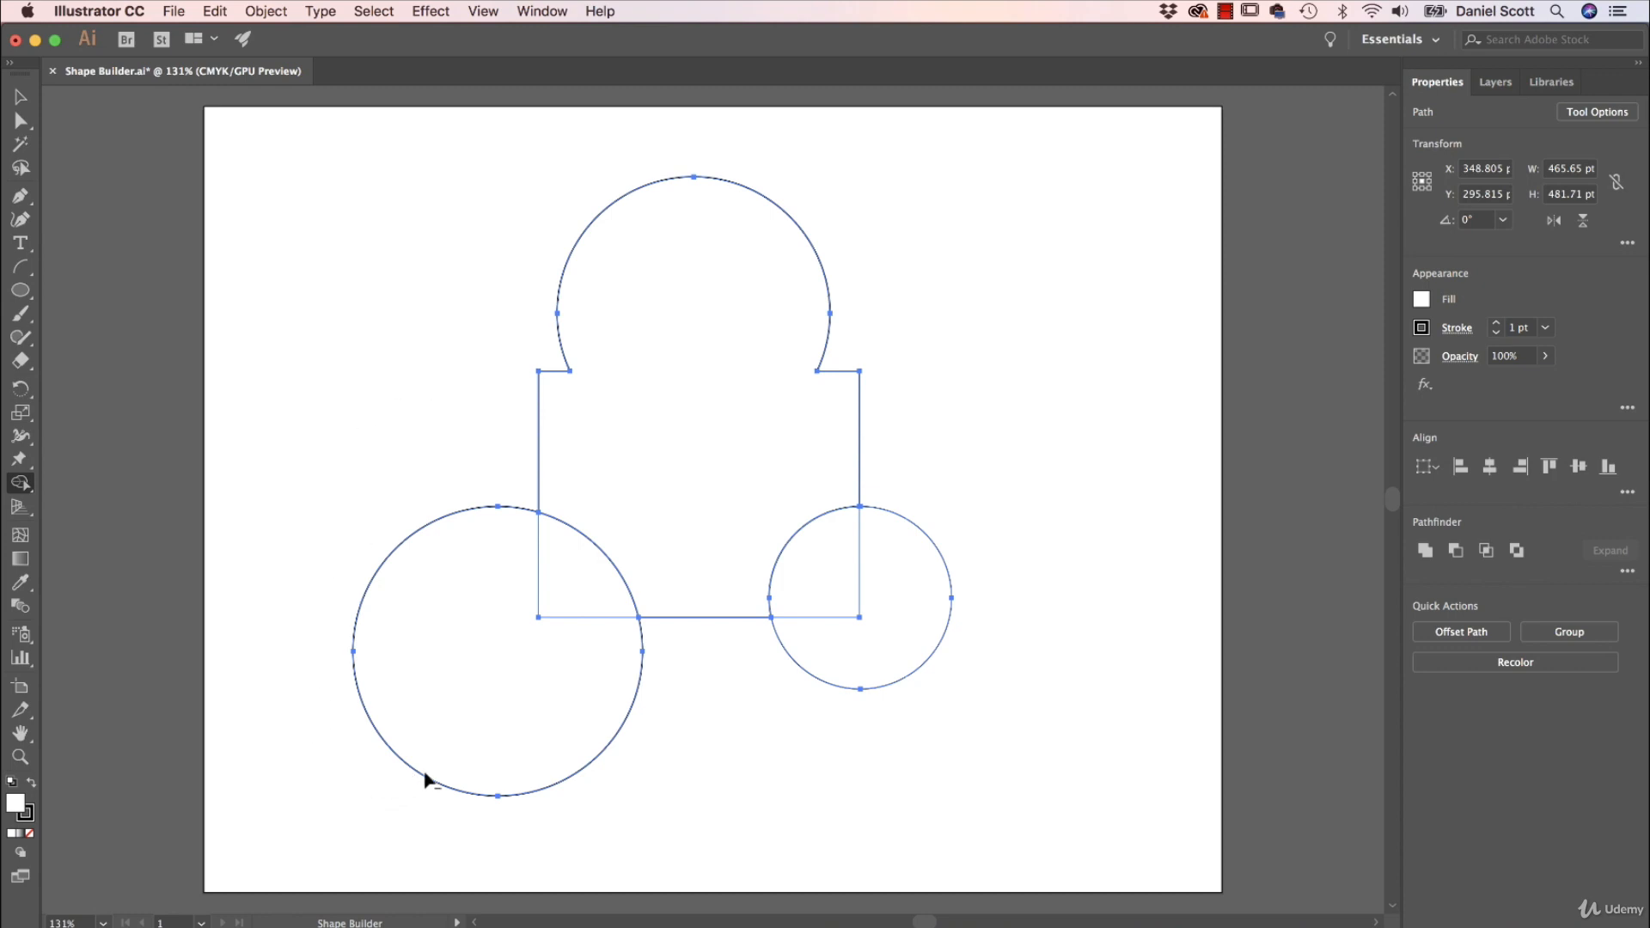
left_click_drag(473, 704, 563, 599)
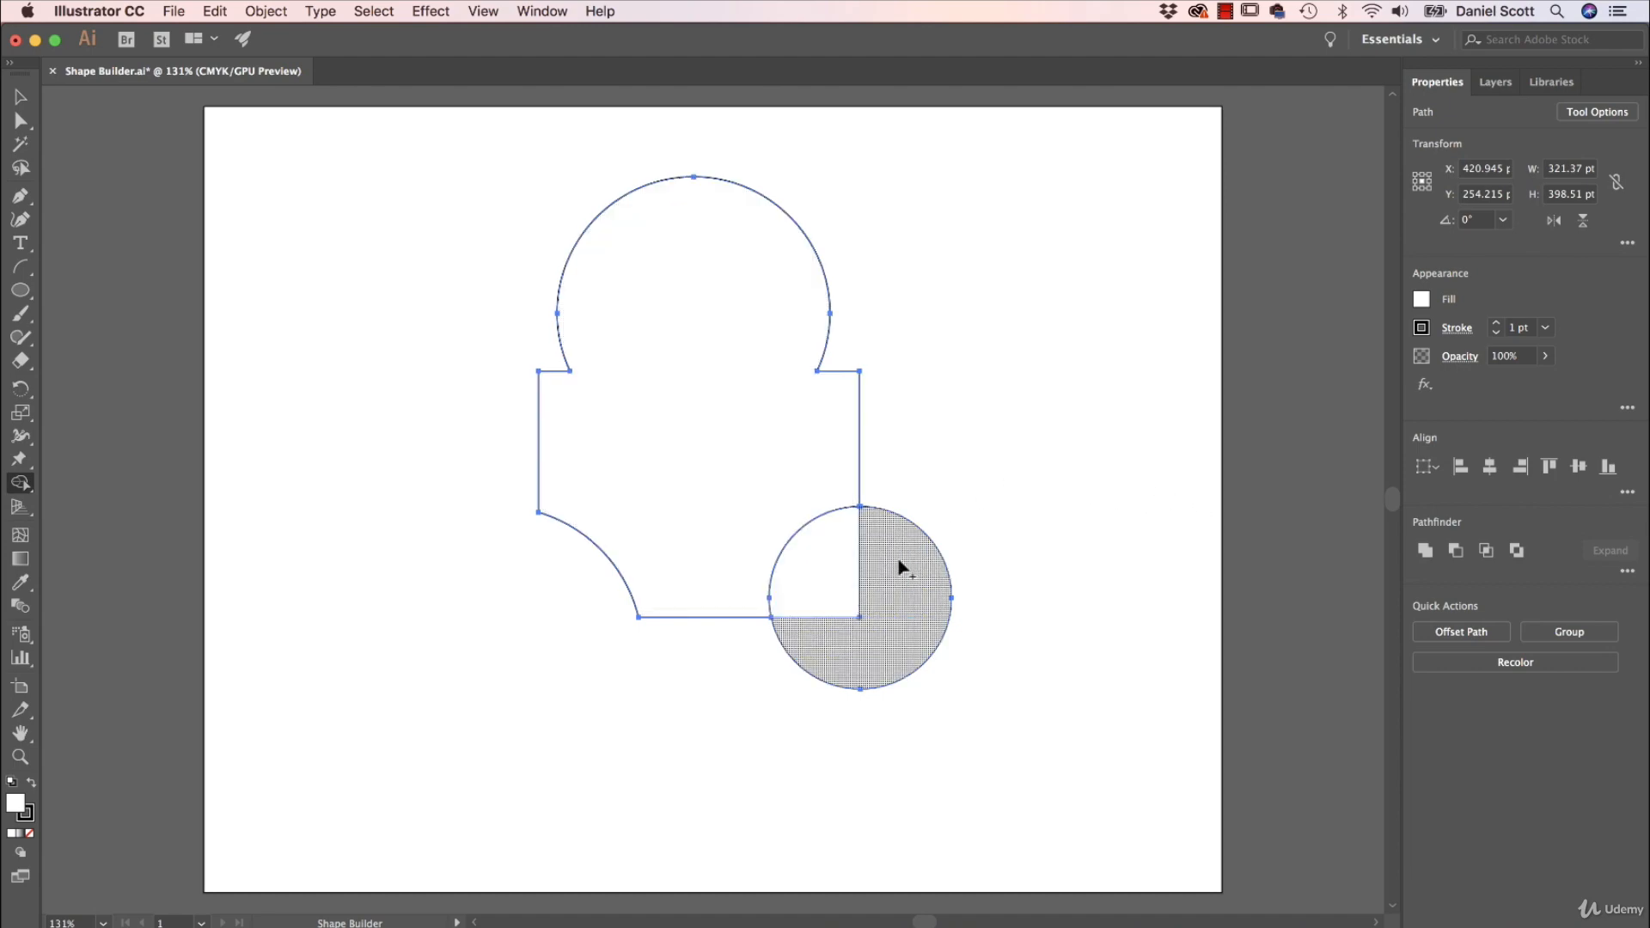
Step: Fill the small circle's overlapping quarter orange-red with Shape Builder
left_click(1422, 301)
left_click(1370, 371)
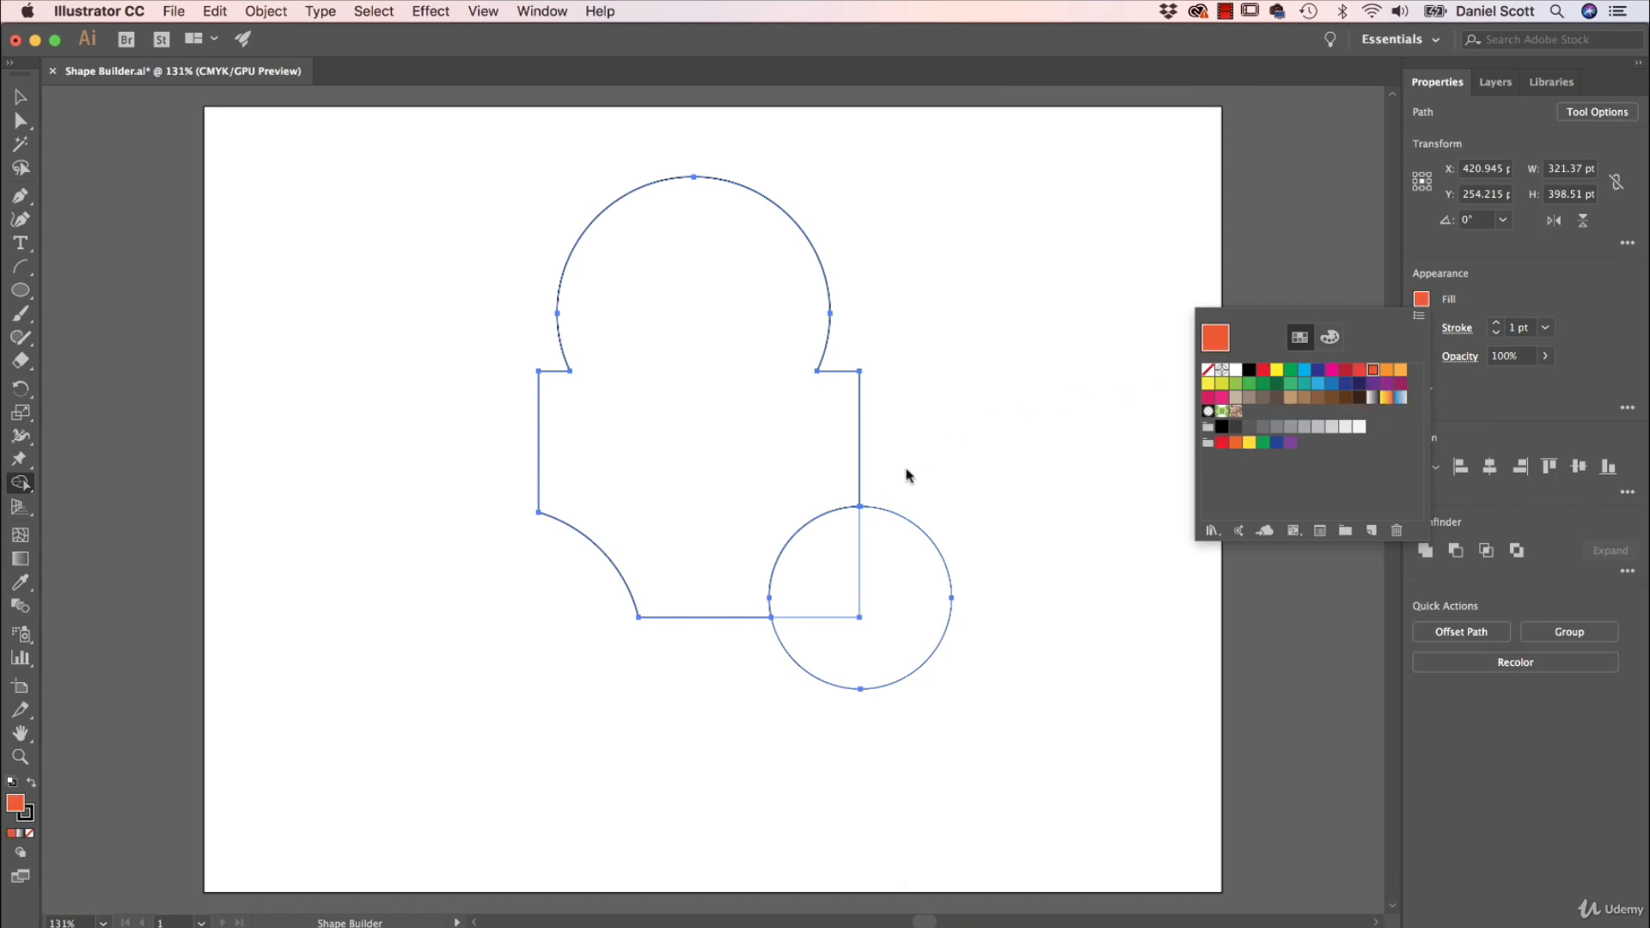
left_click(1043, 392)
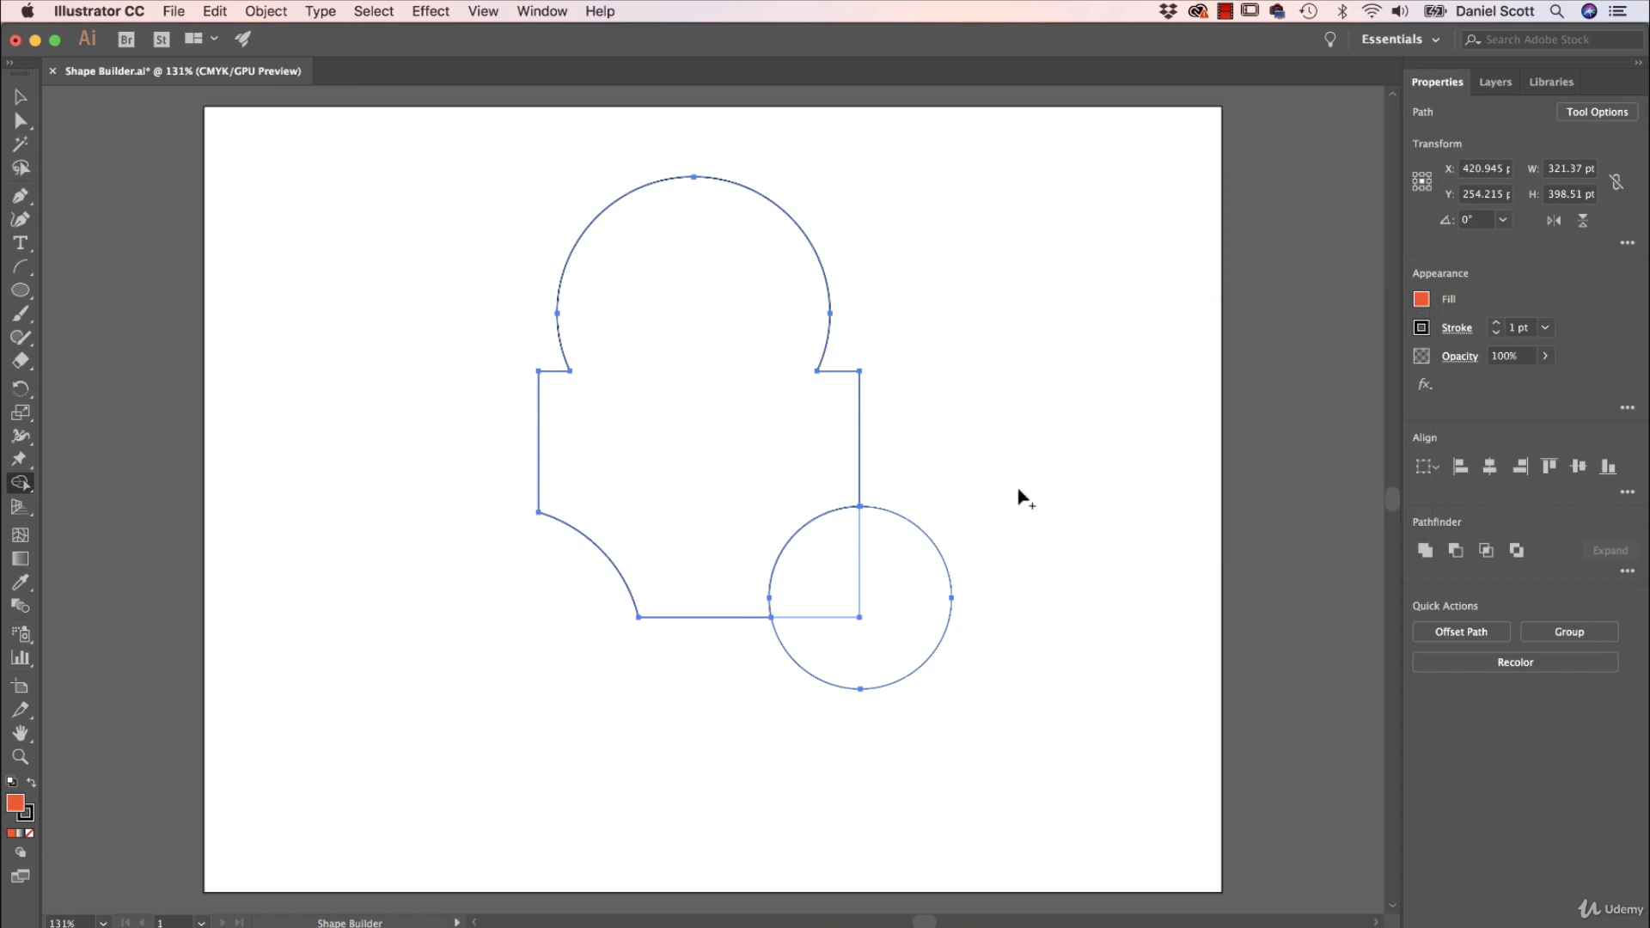
left_click(828, 564)
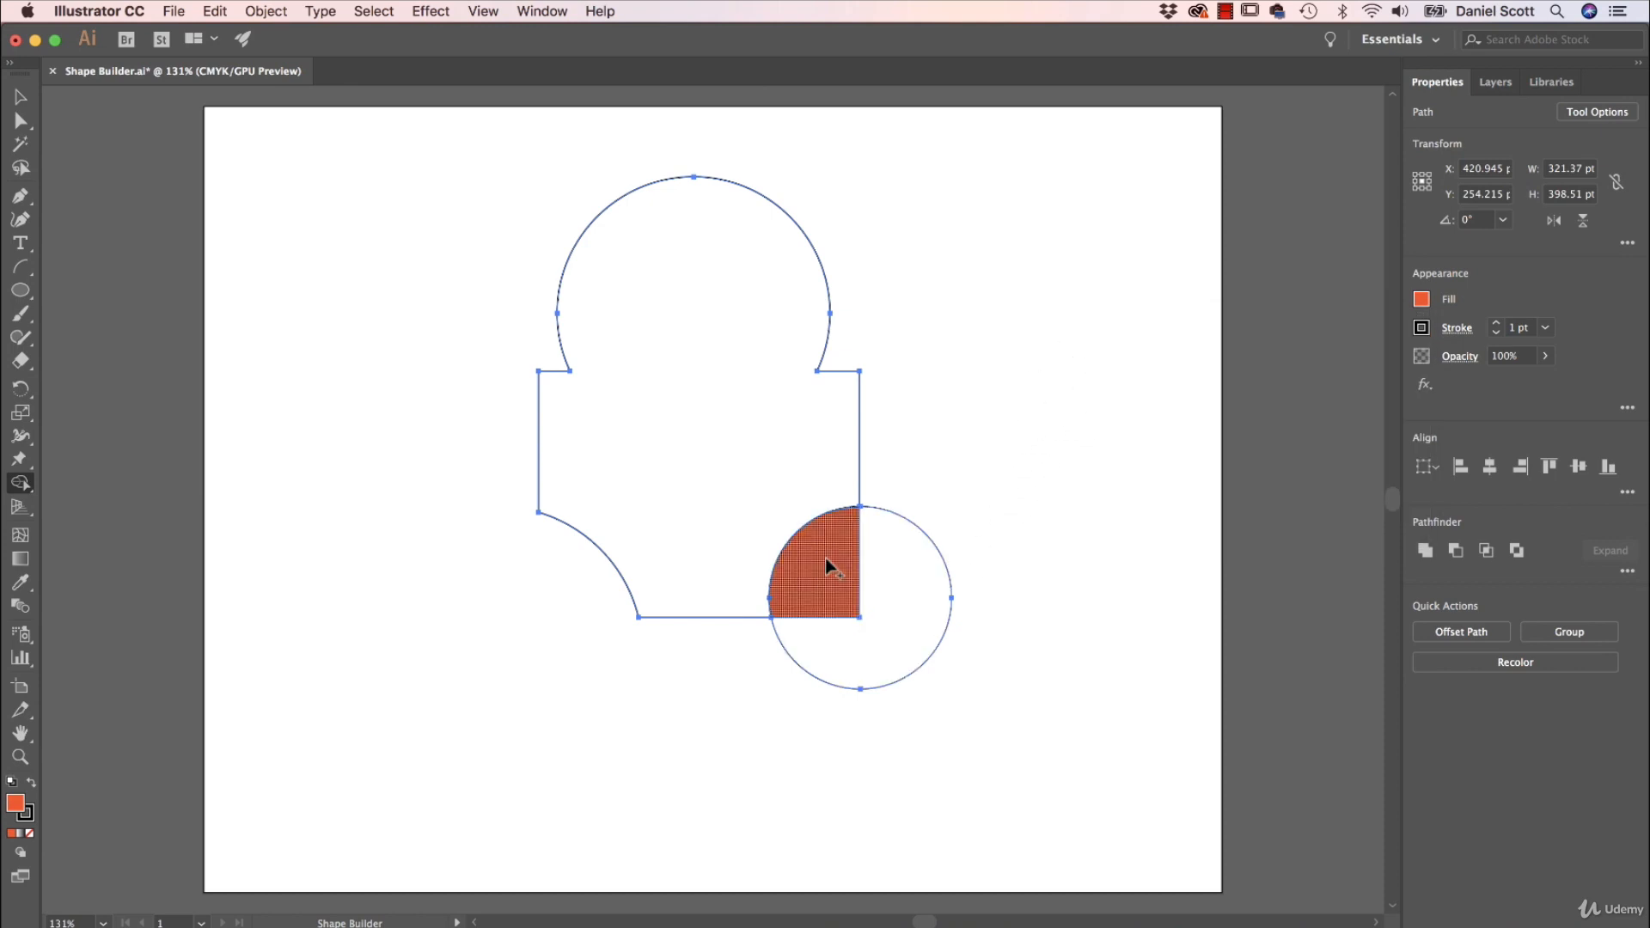
Step: Fill the rest of the small circle dark blue
left_click(1422, 303)
left_click(1317, 369)
left_click(1056, 277)
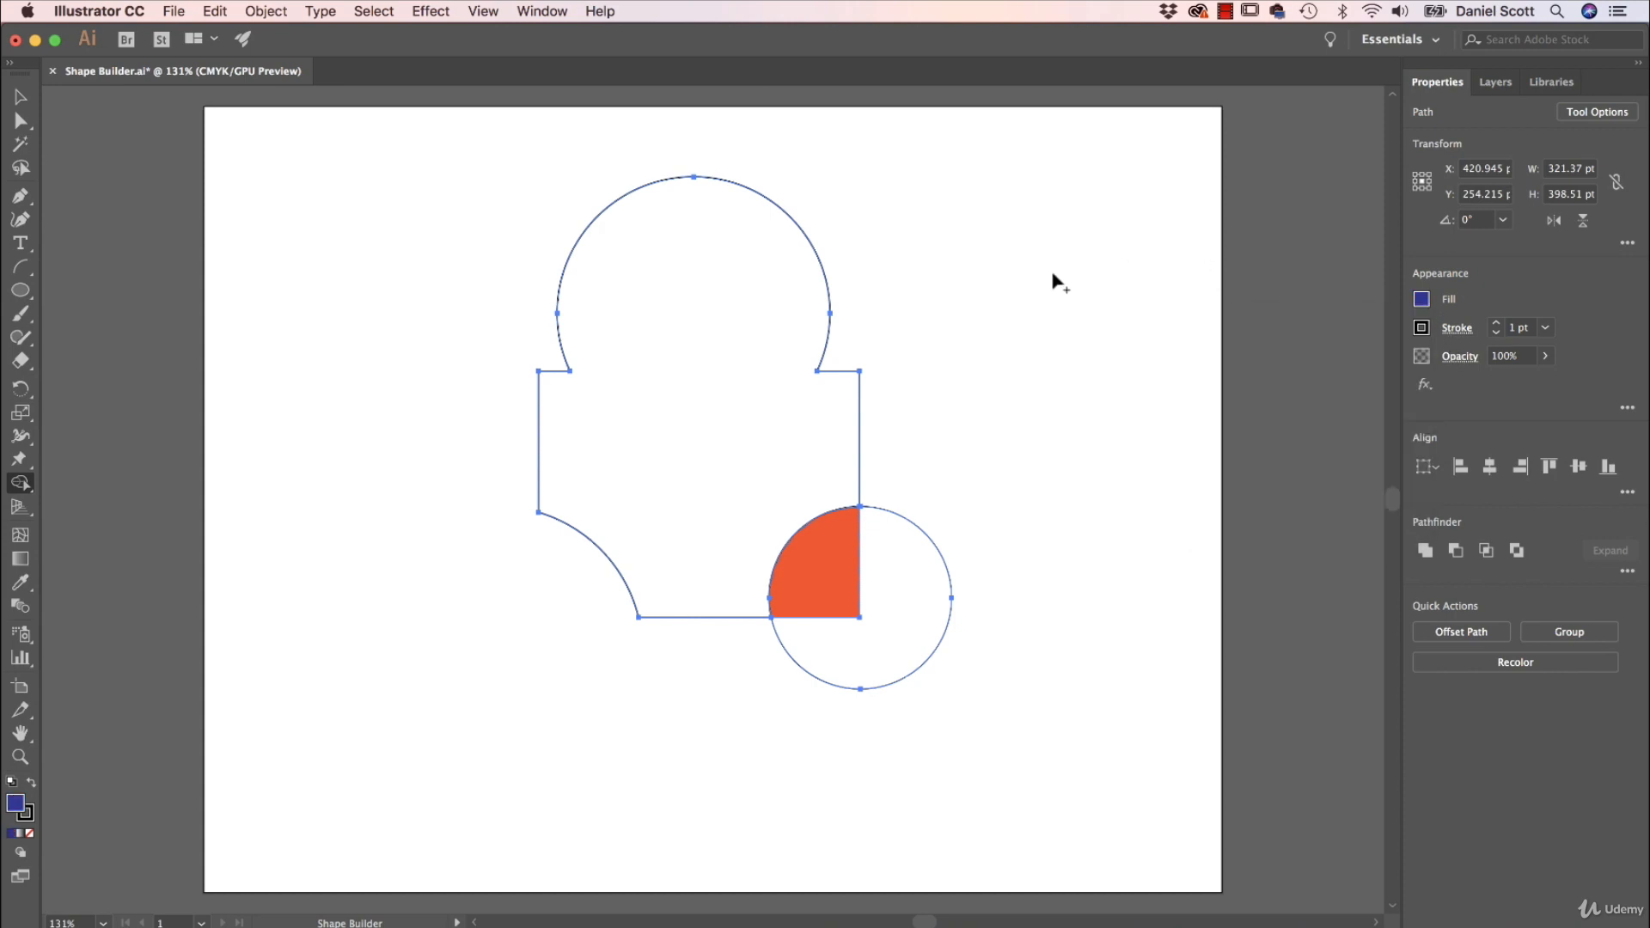
left_click(917, 609)
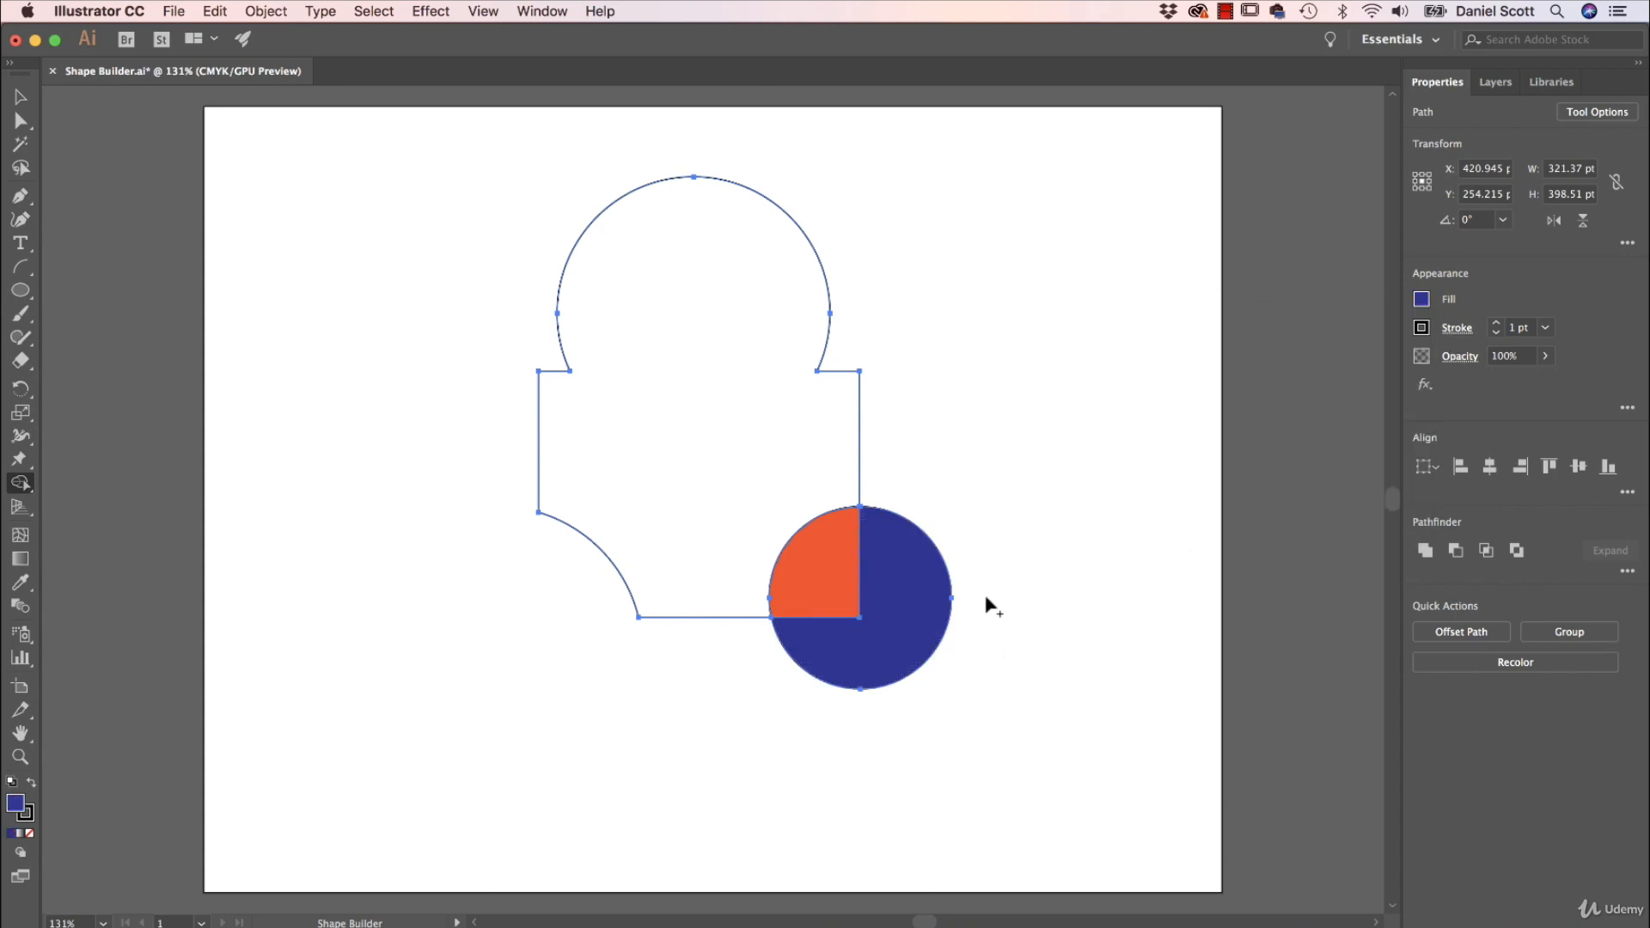
left_click(23, 101)
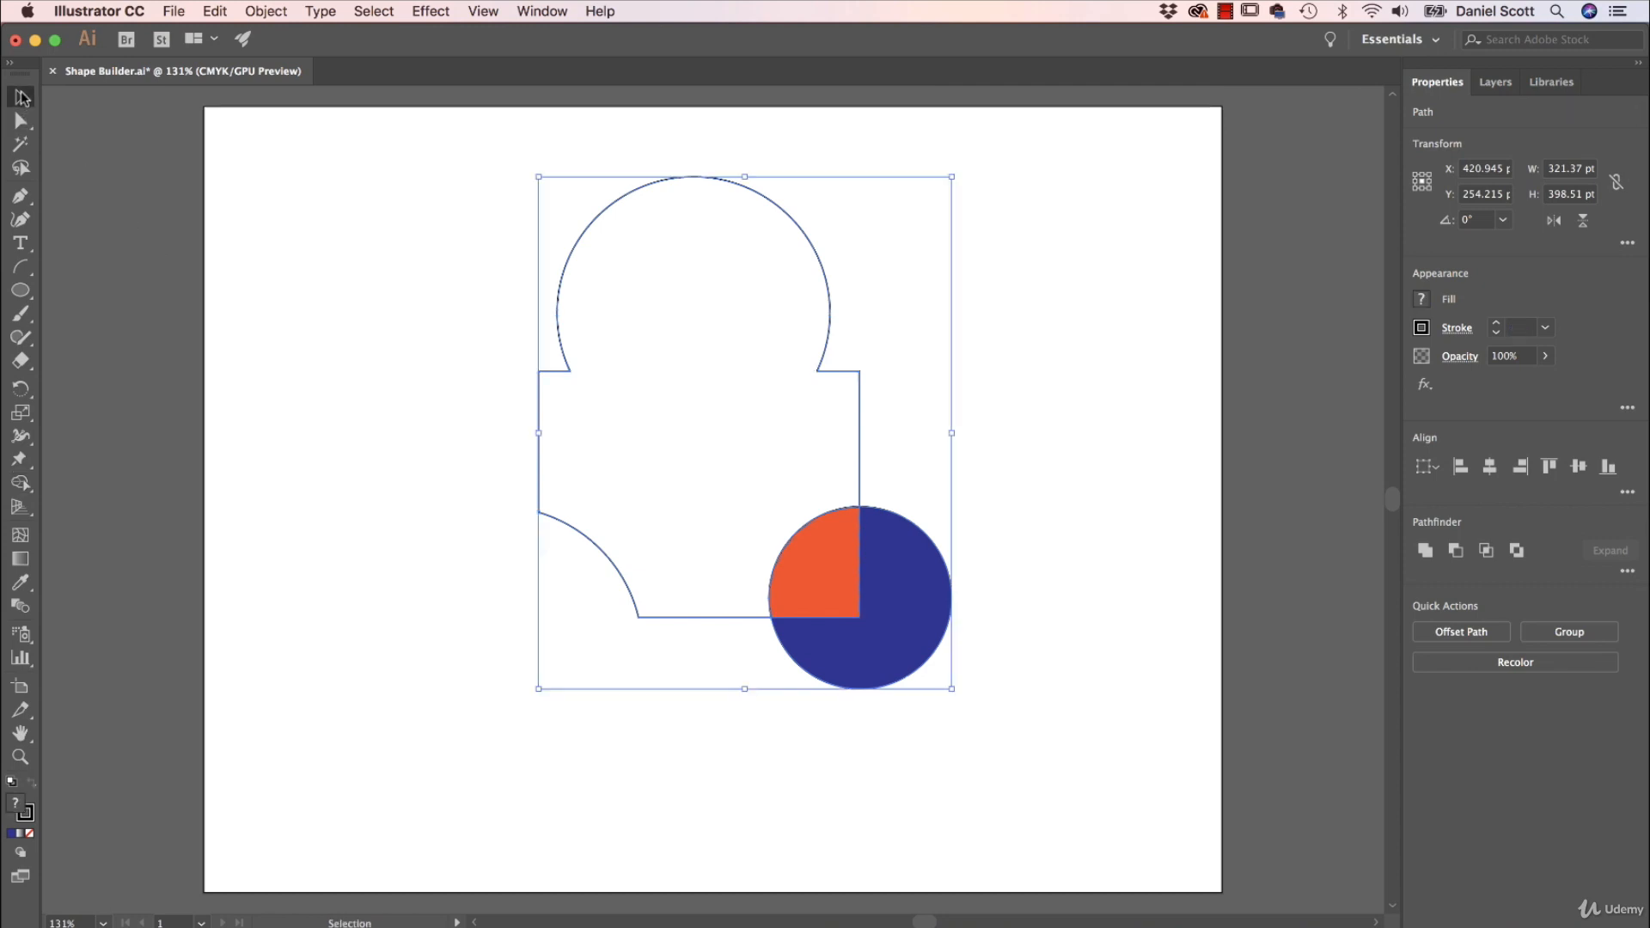
Step: Drag the blue and orange circle pieces apart, then close Shape Builder.ai without saving
left_click(1019, 585)
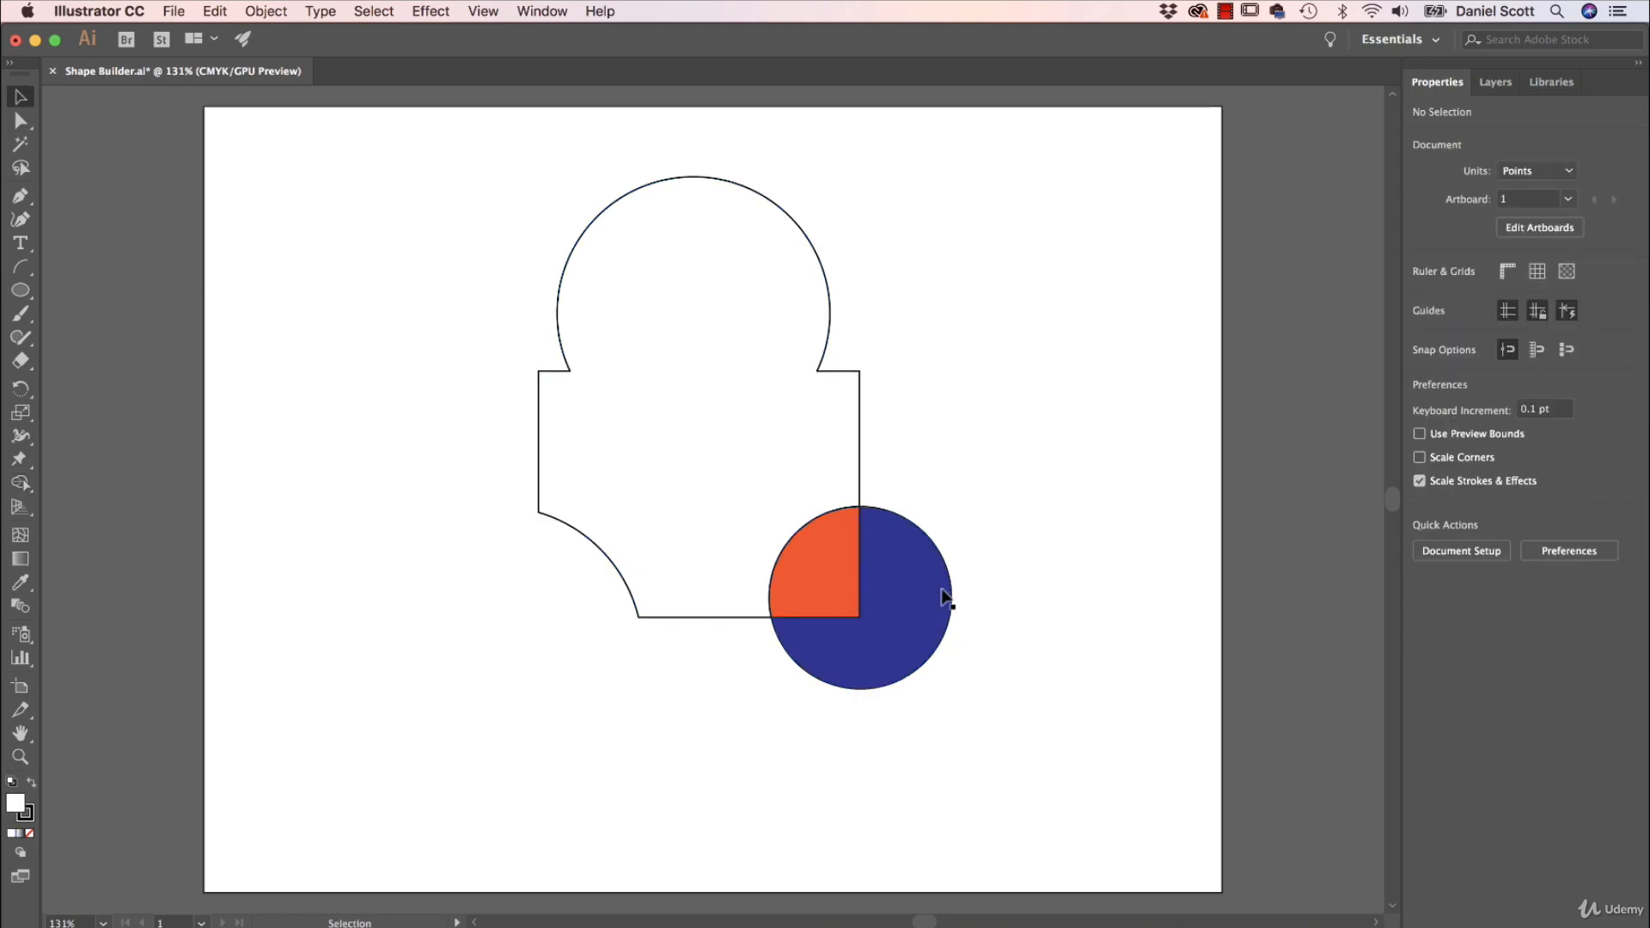
left_click_drag(946, 597, 1128, 675)
left_click_drag(826, 559, 900, 638)
left_click(1024, 478)
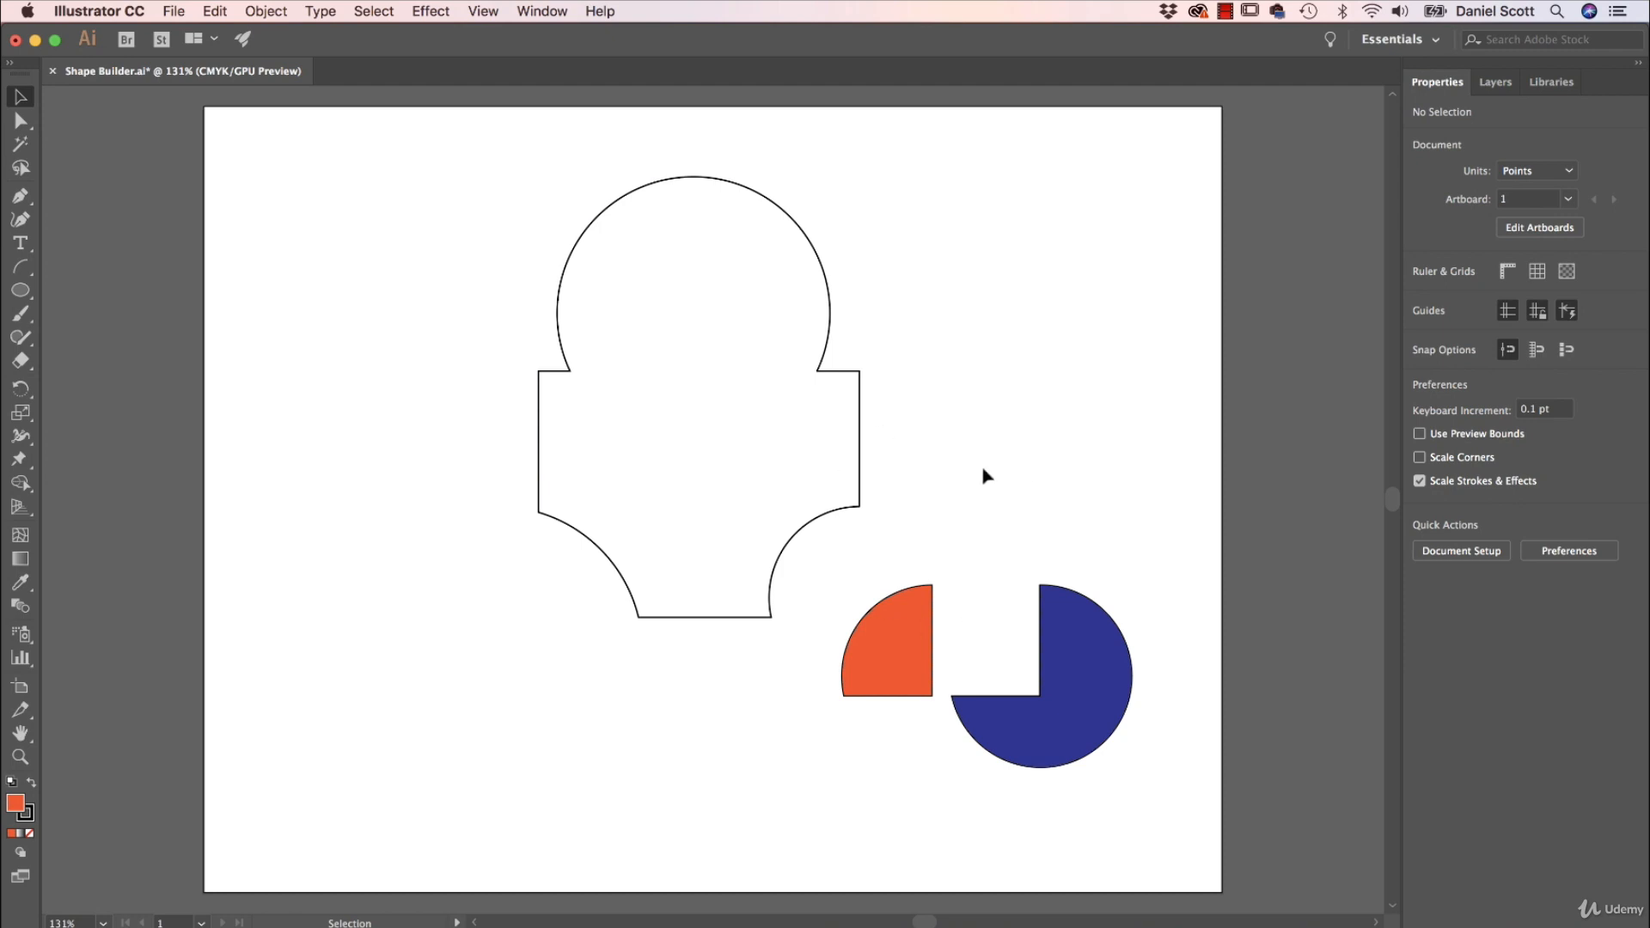
left_click(54, 72)
left_click(832, 524)
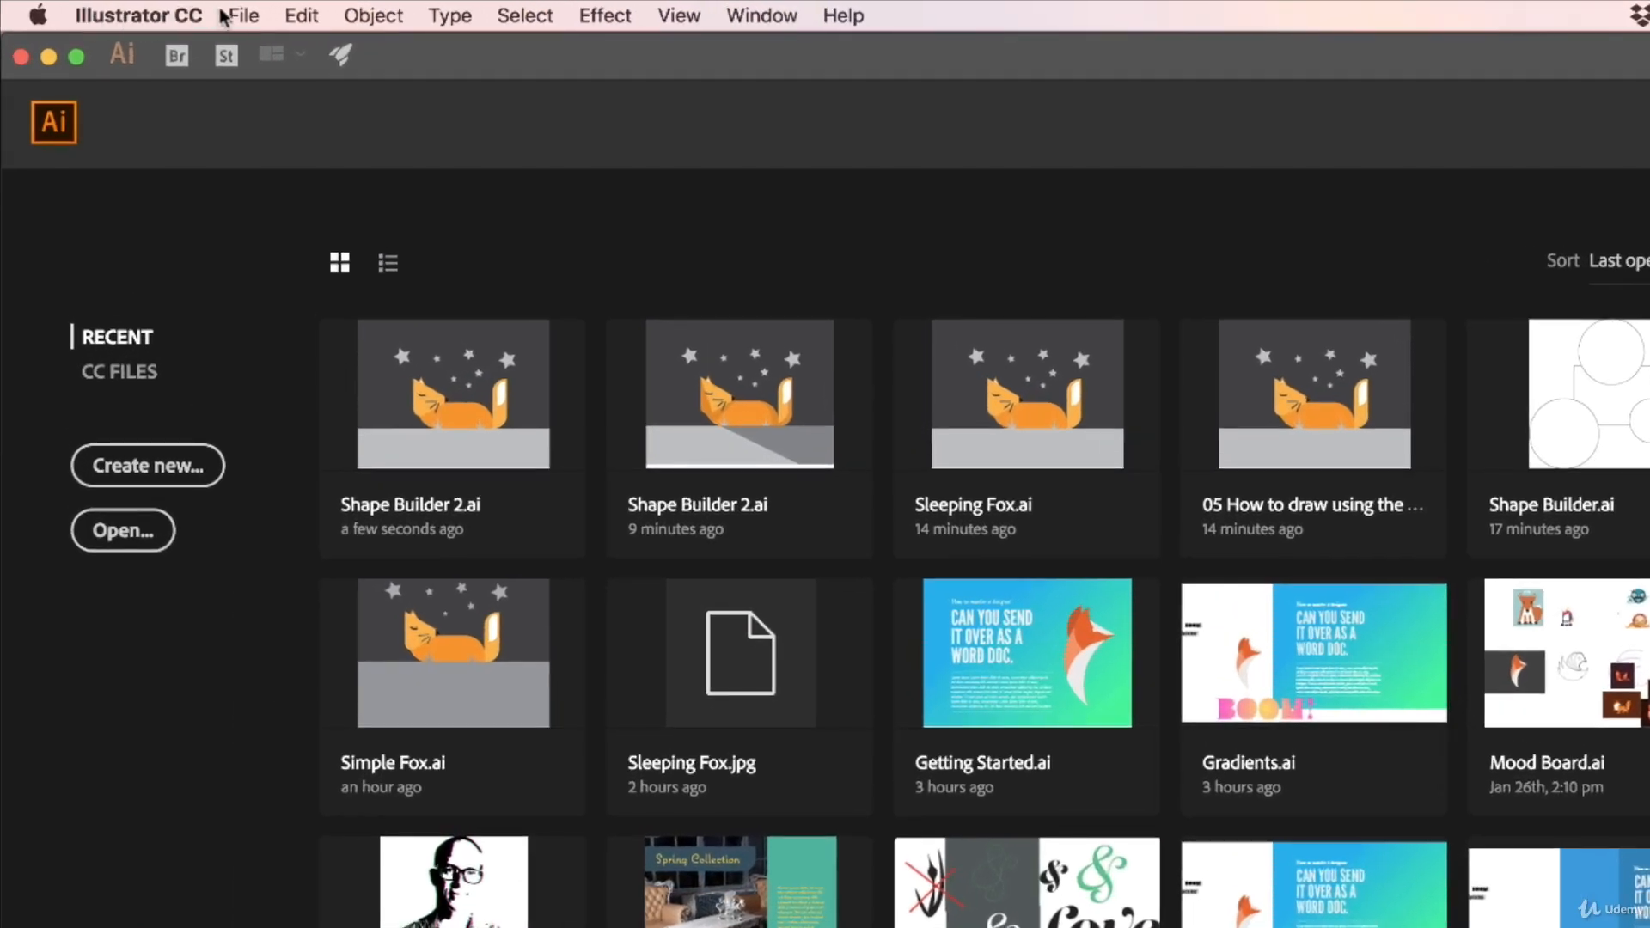
Step: Open Shape Builder 2.ai from the Exercise Files folder via File > Open
left_click(172, 11)
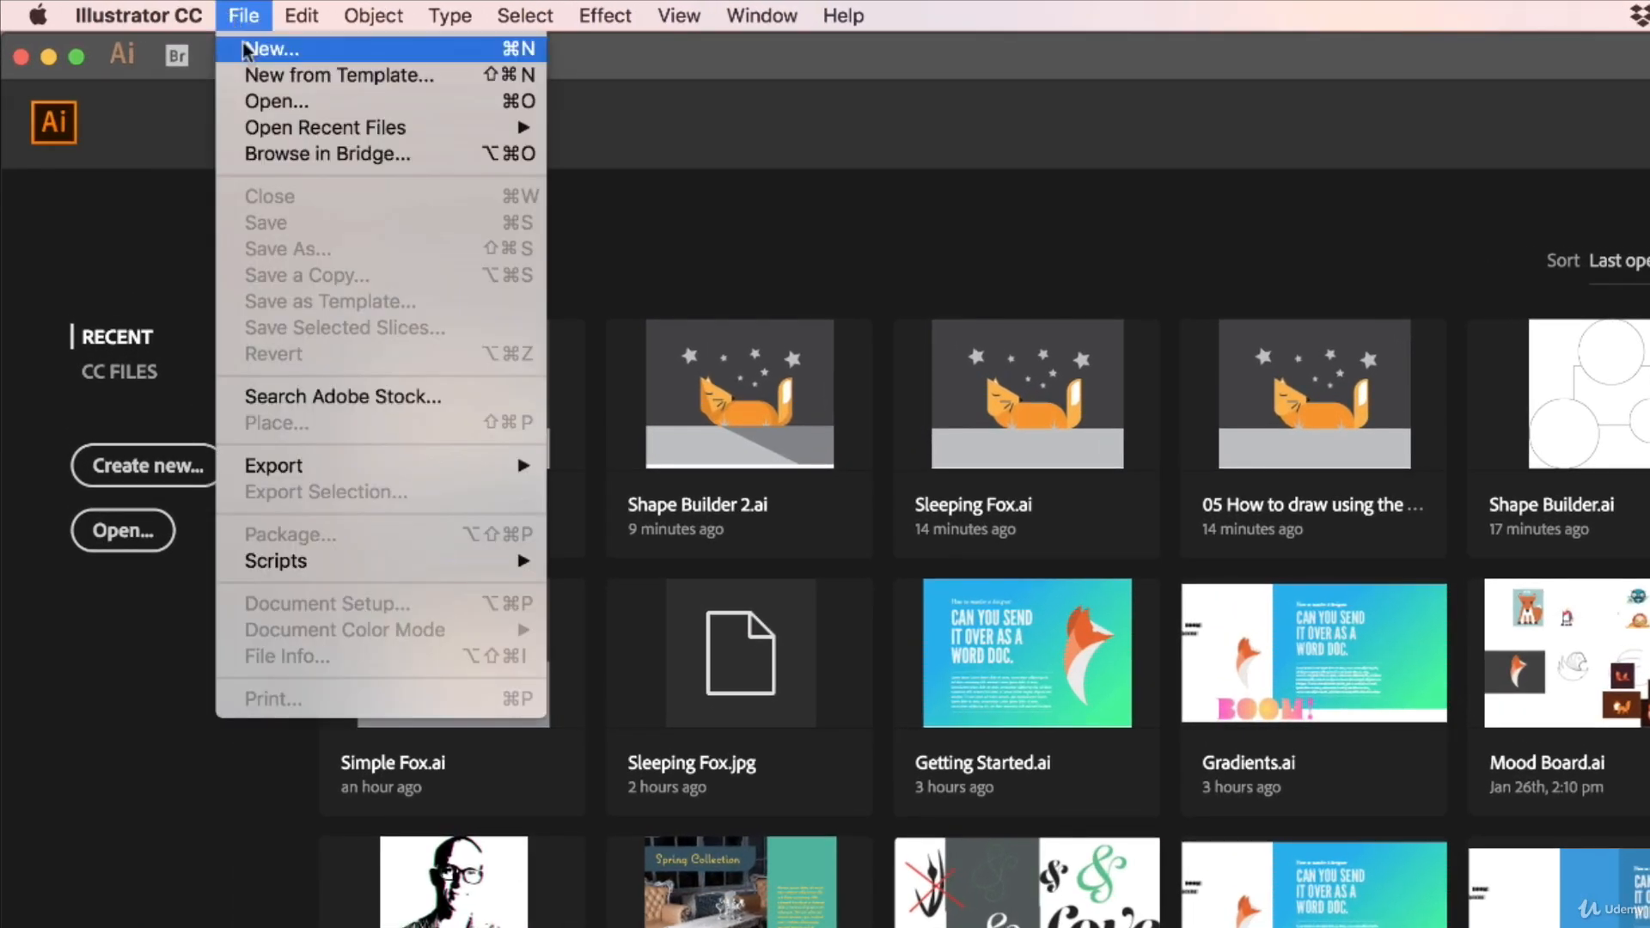
left_click(258, 101)
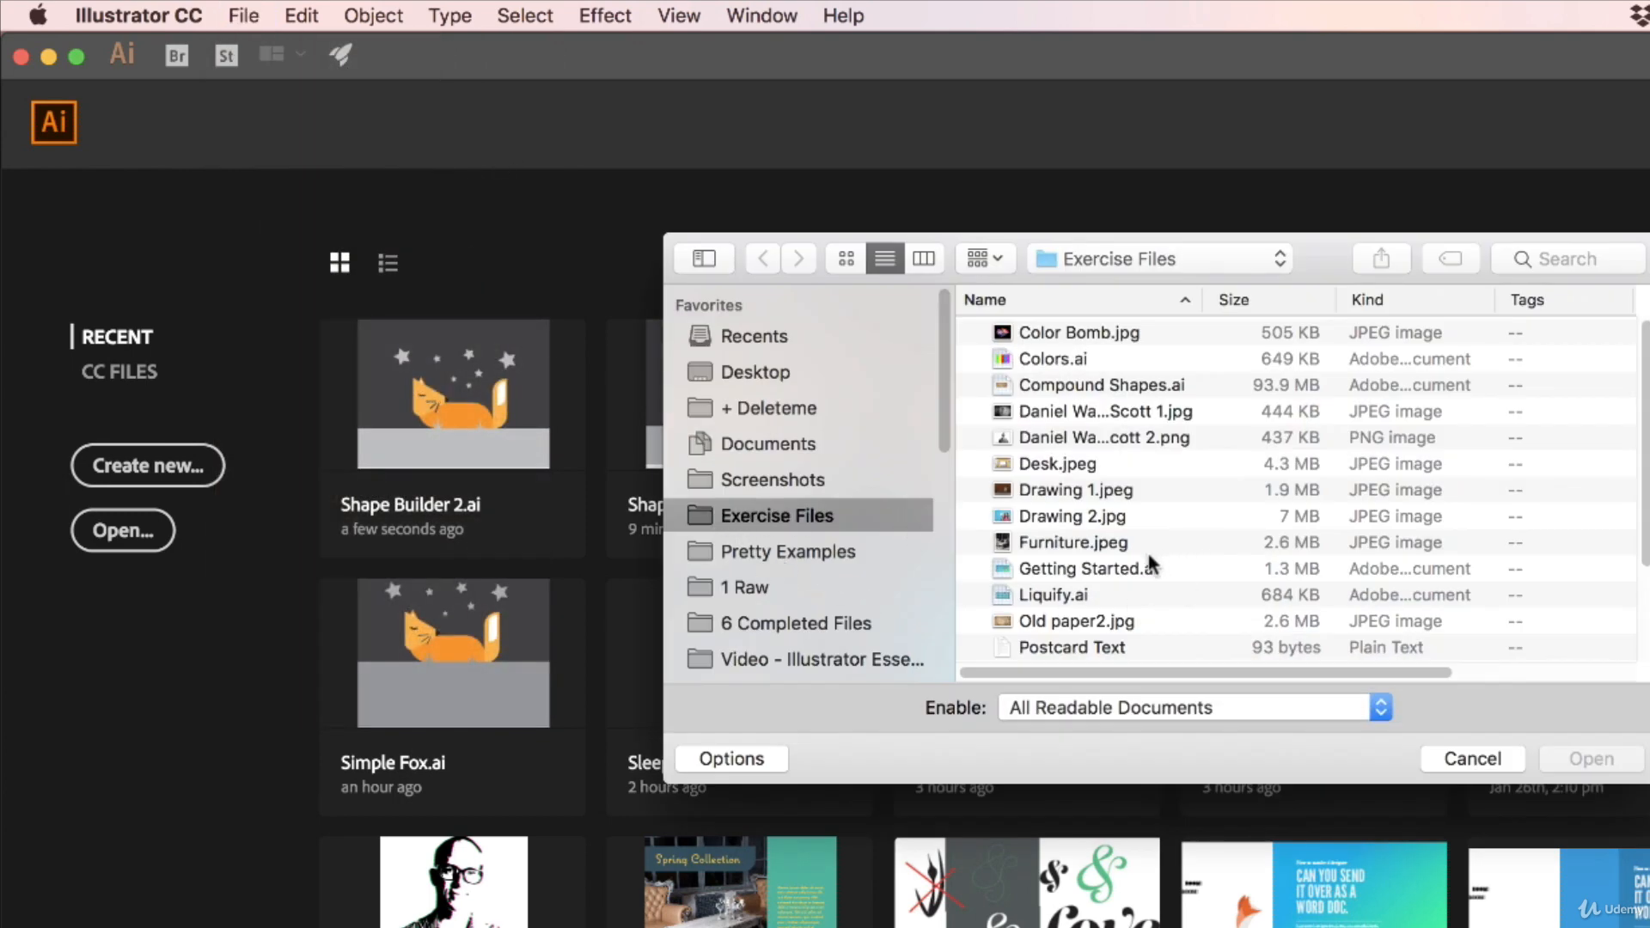
scroll(1053, 584, "down", 3)
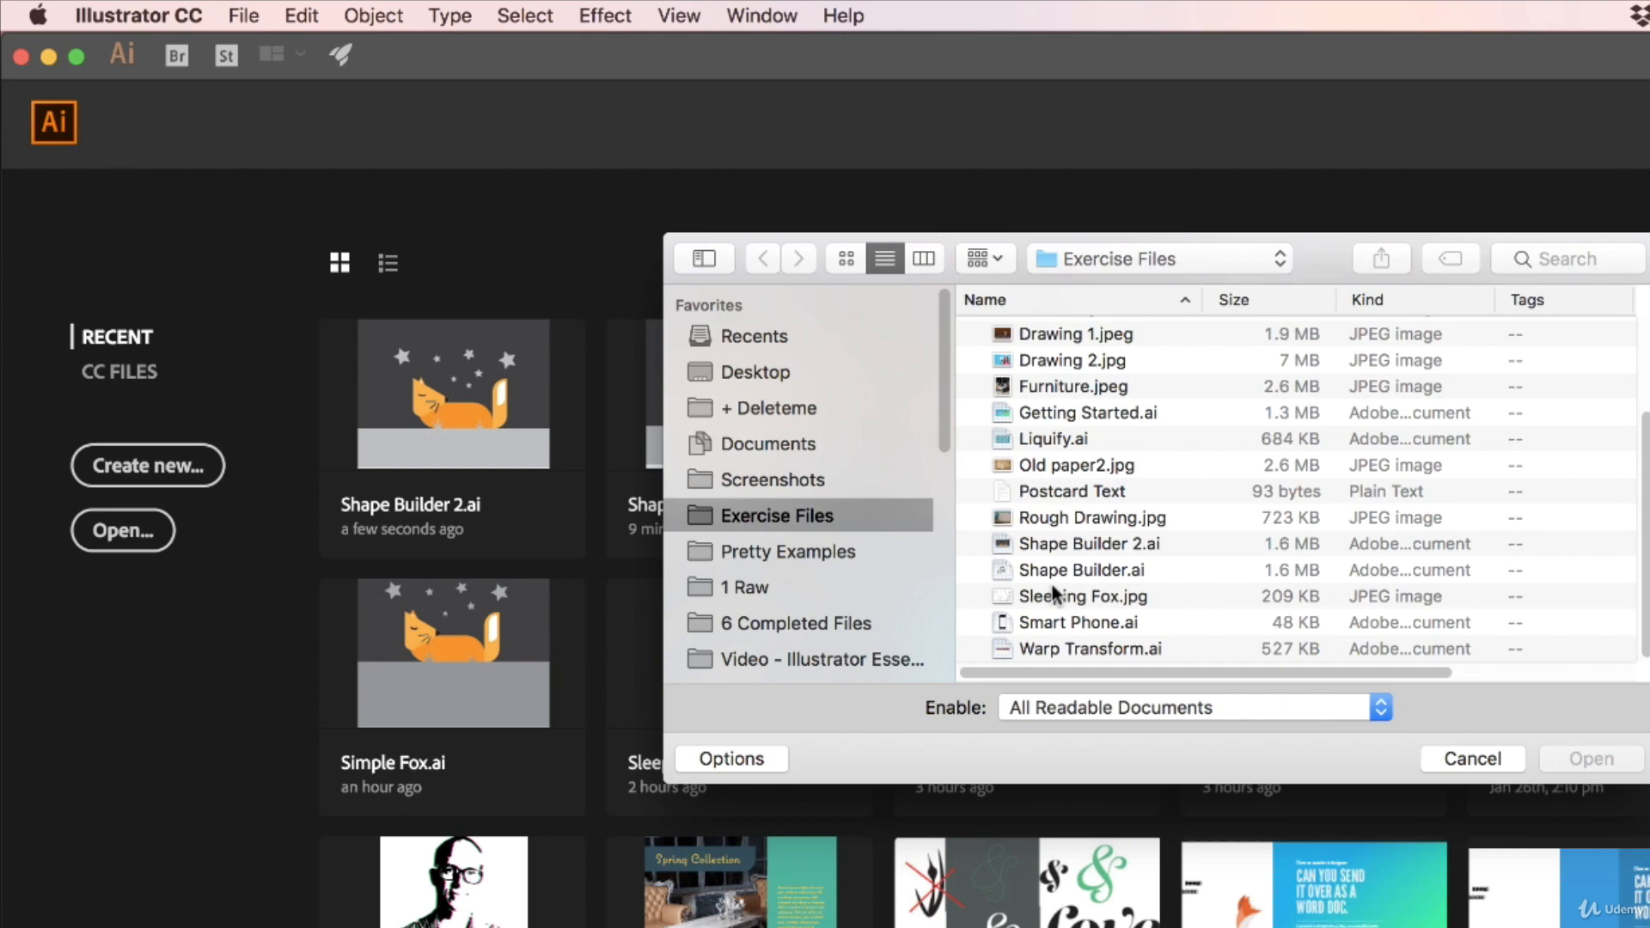
left_click(1072, 546)
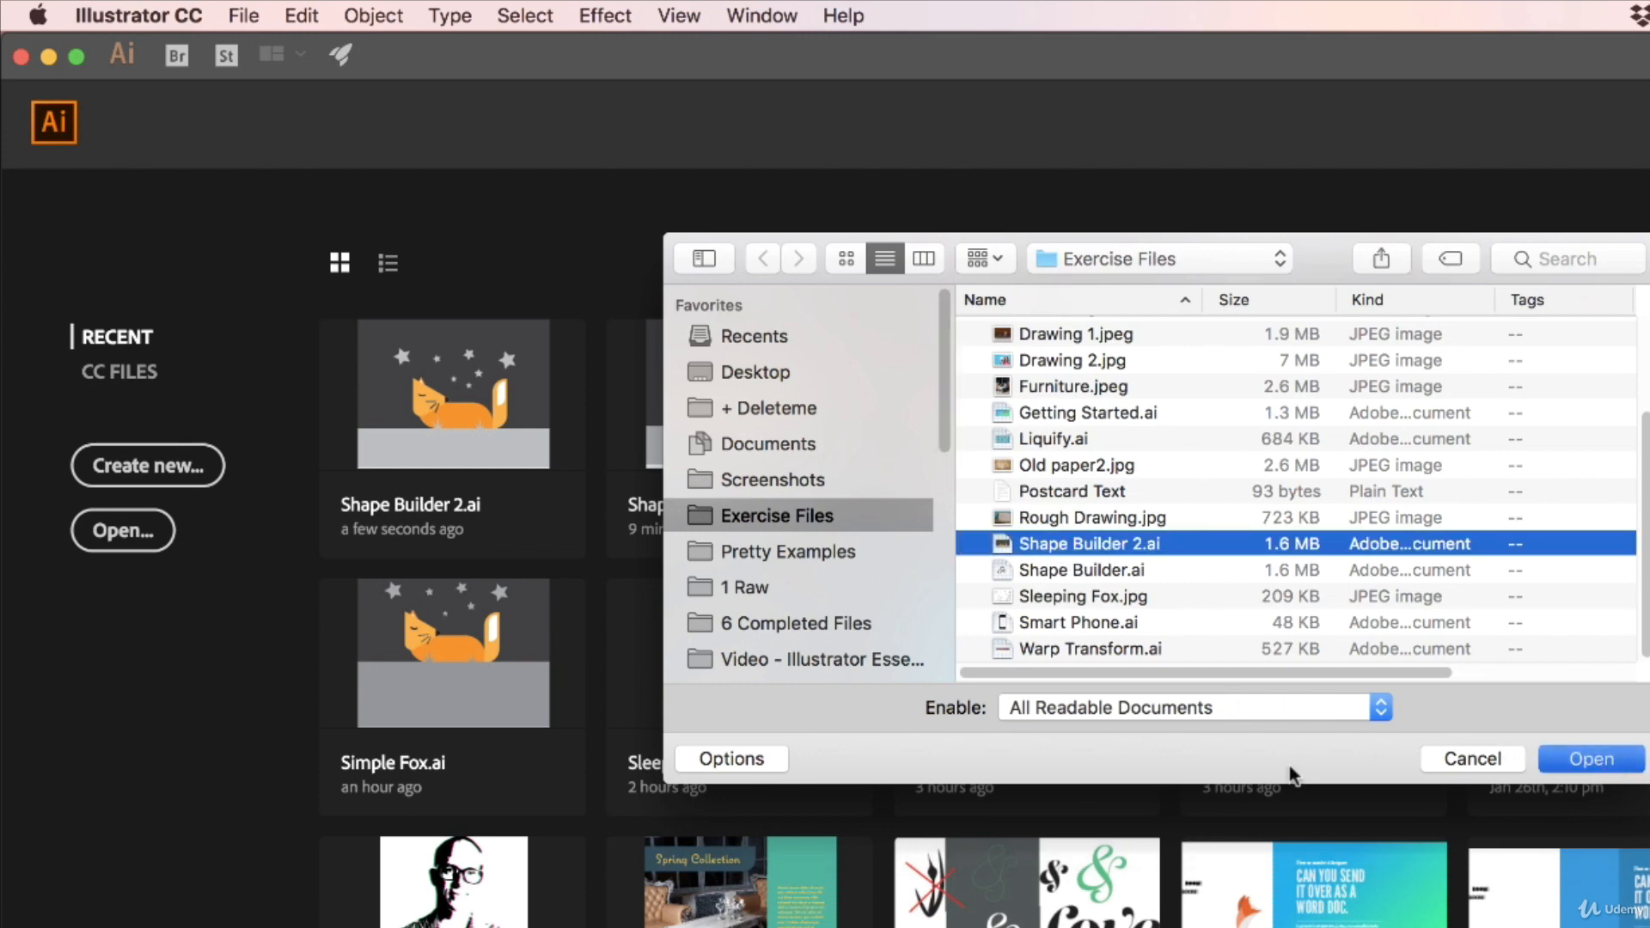
key("Return")
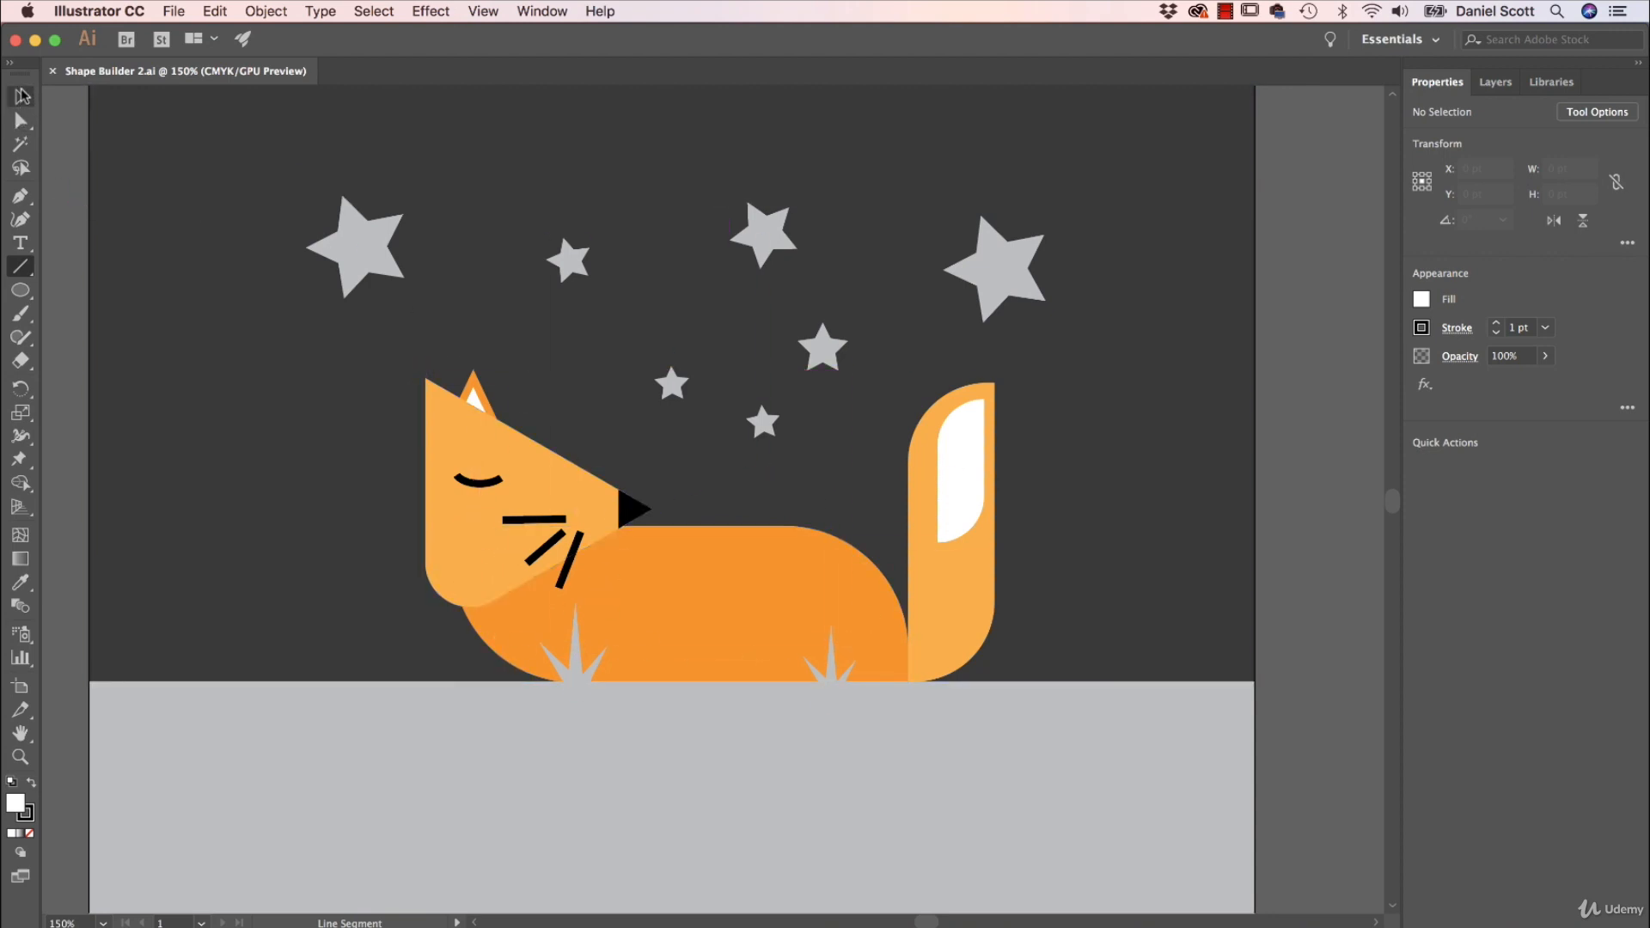
Step: Move the dark background rectangle off the artboard and hide the Template layer
left_click(21, 98)
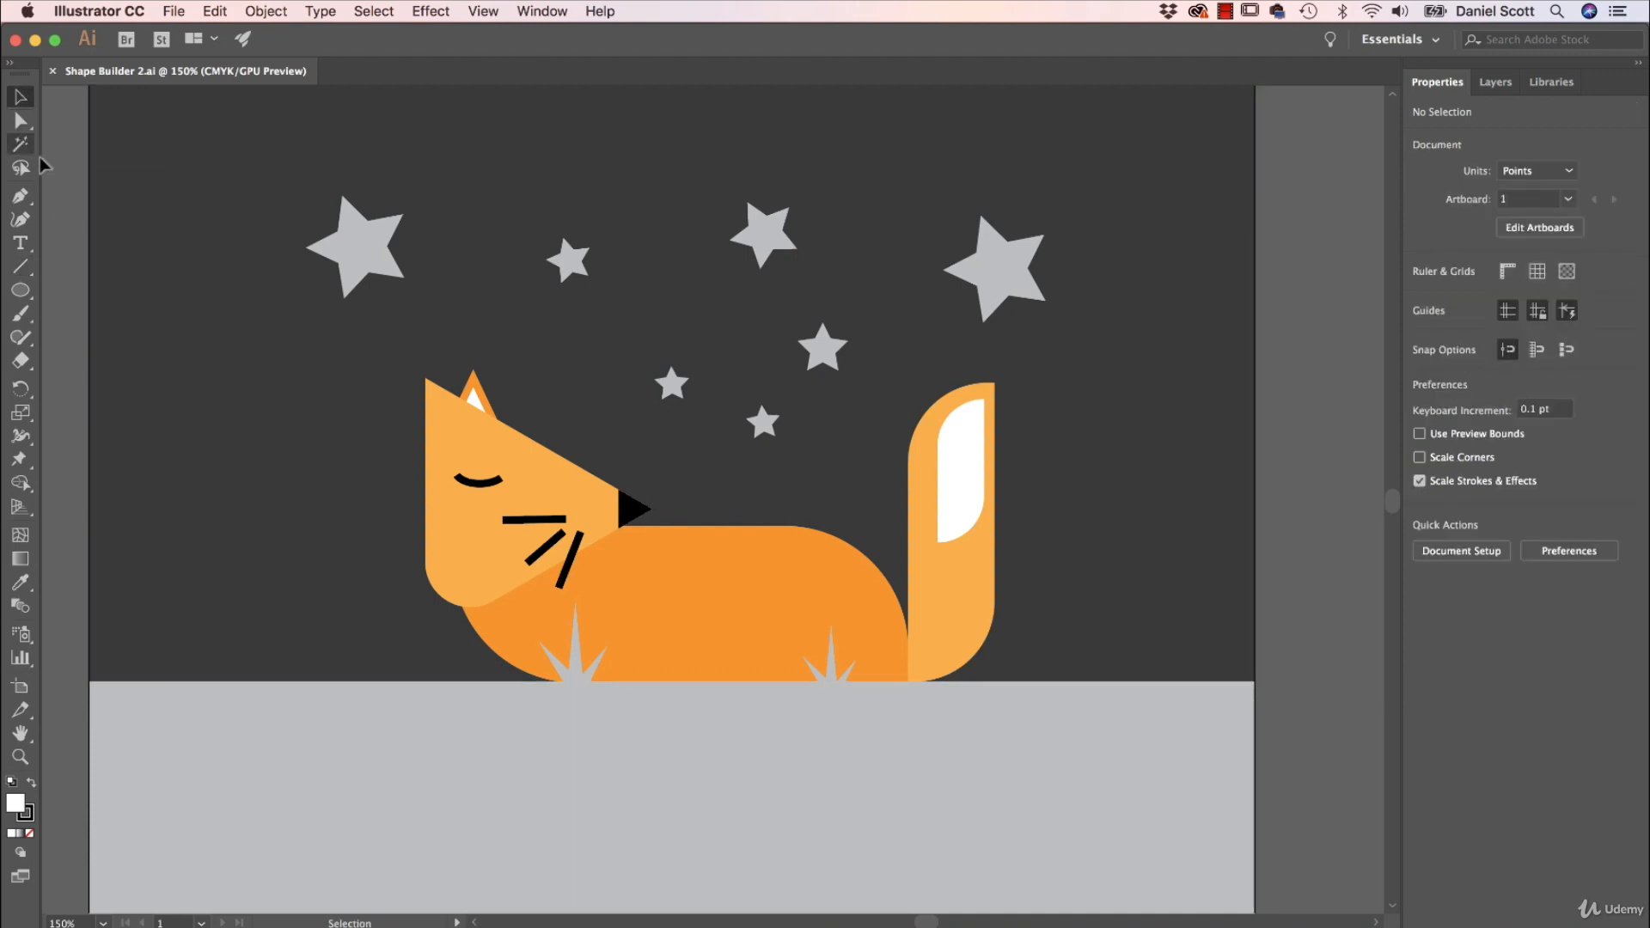
left_click(218, 413)
left_click_drag(191, 444, 1356, 442)
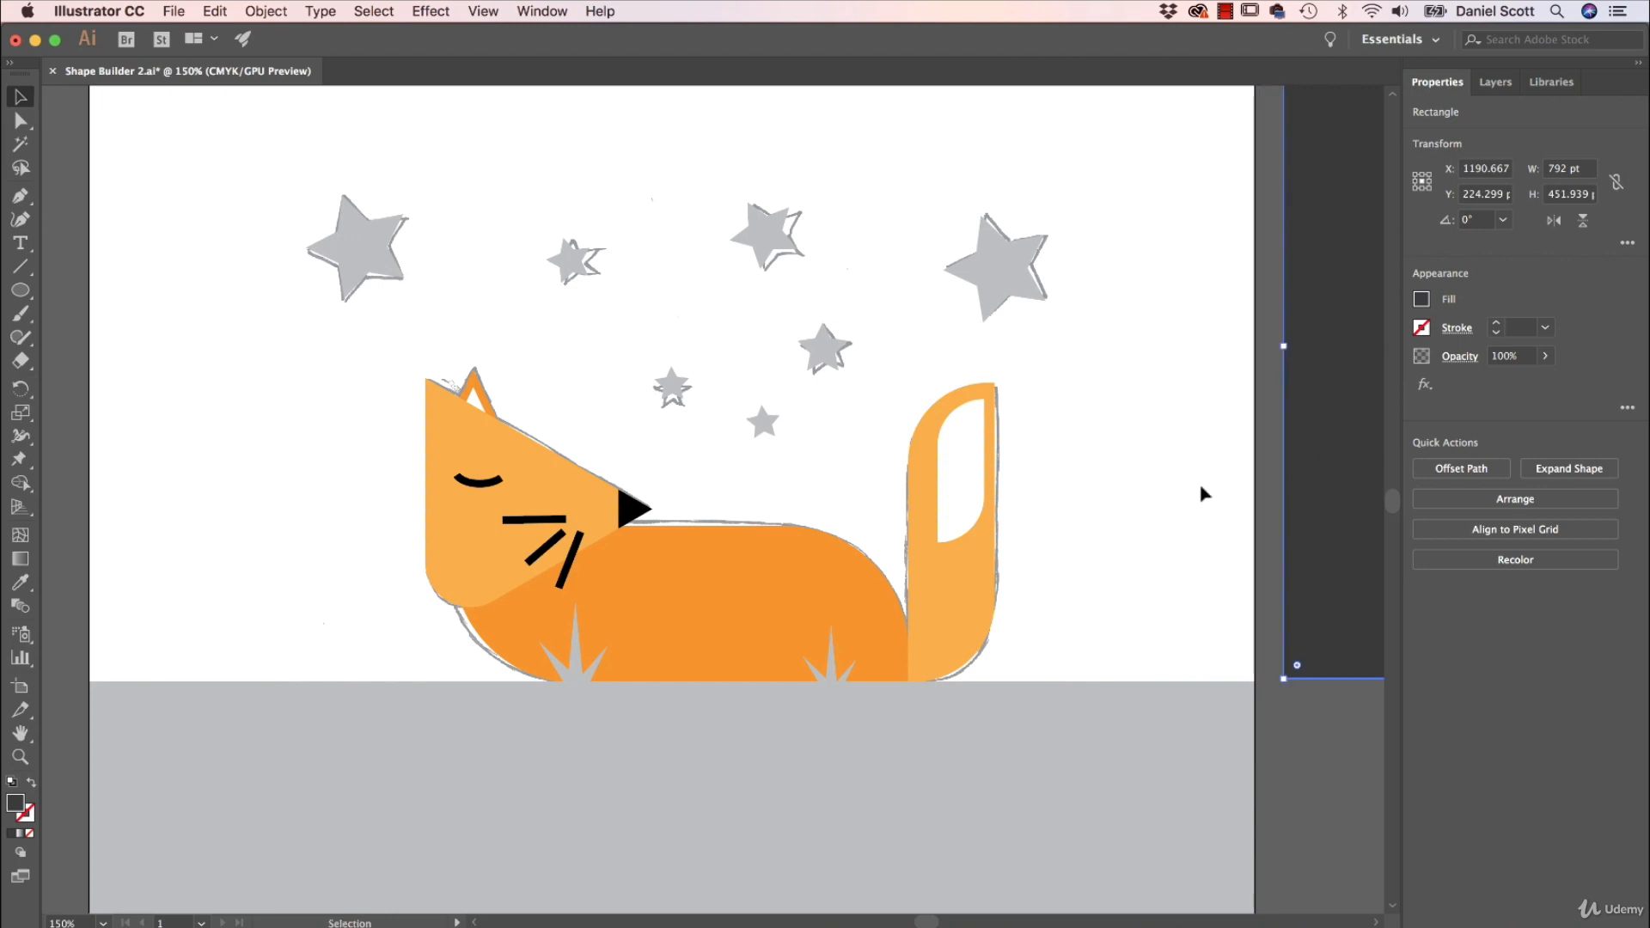
left_click(1500, 85)
left_click(1418, 133)
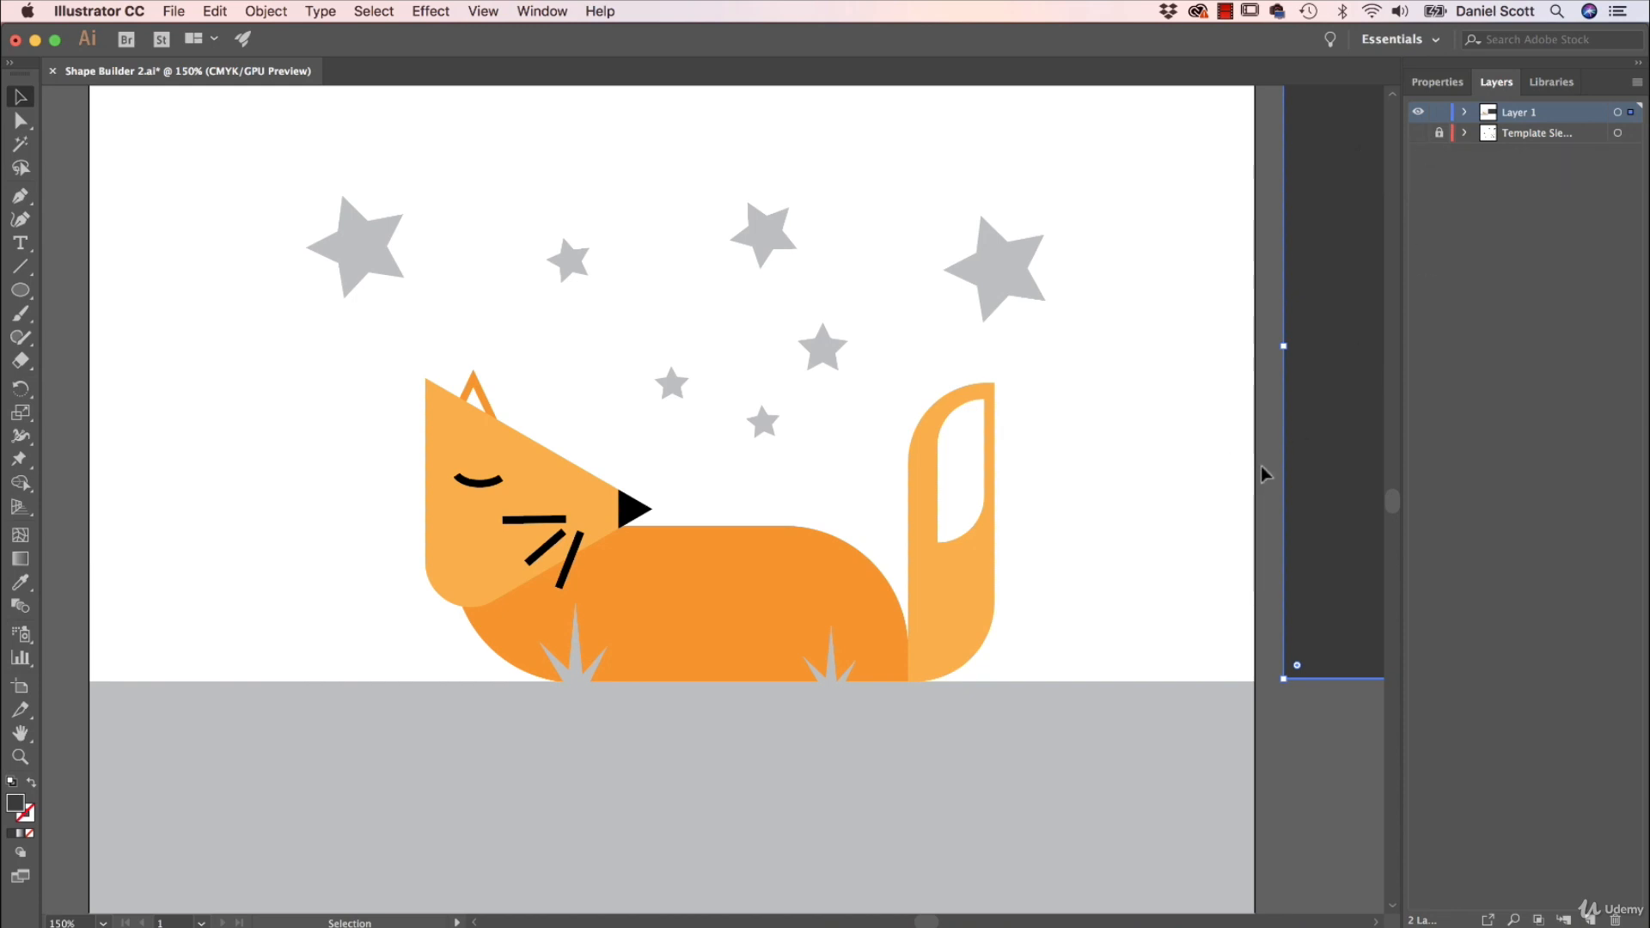
left_click(1251, 528)
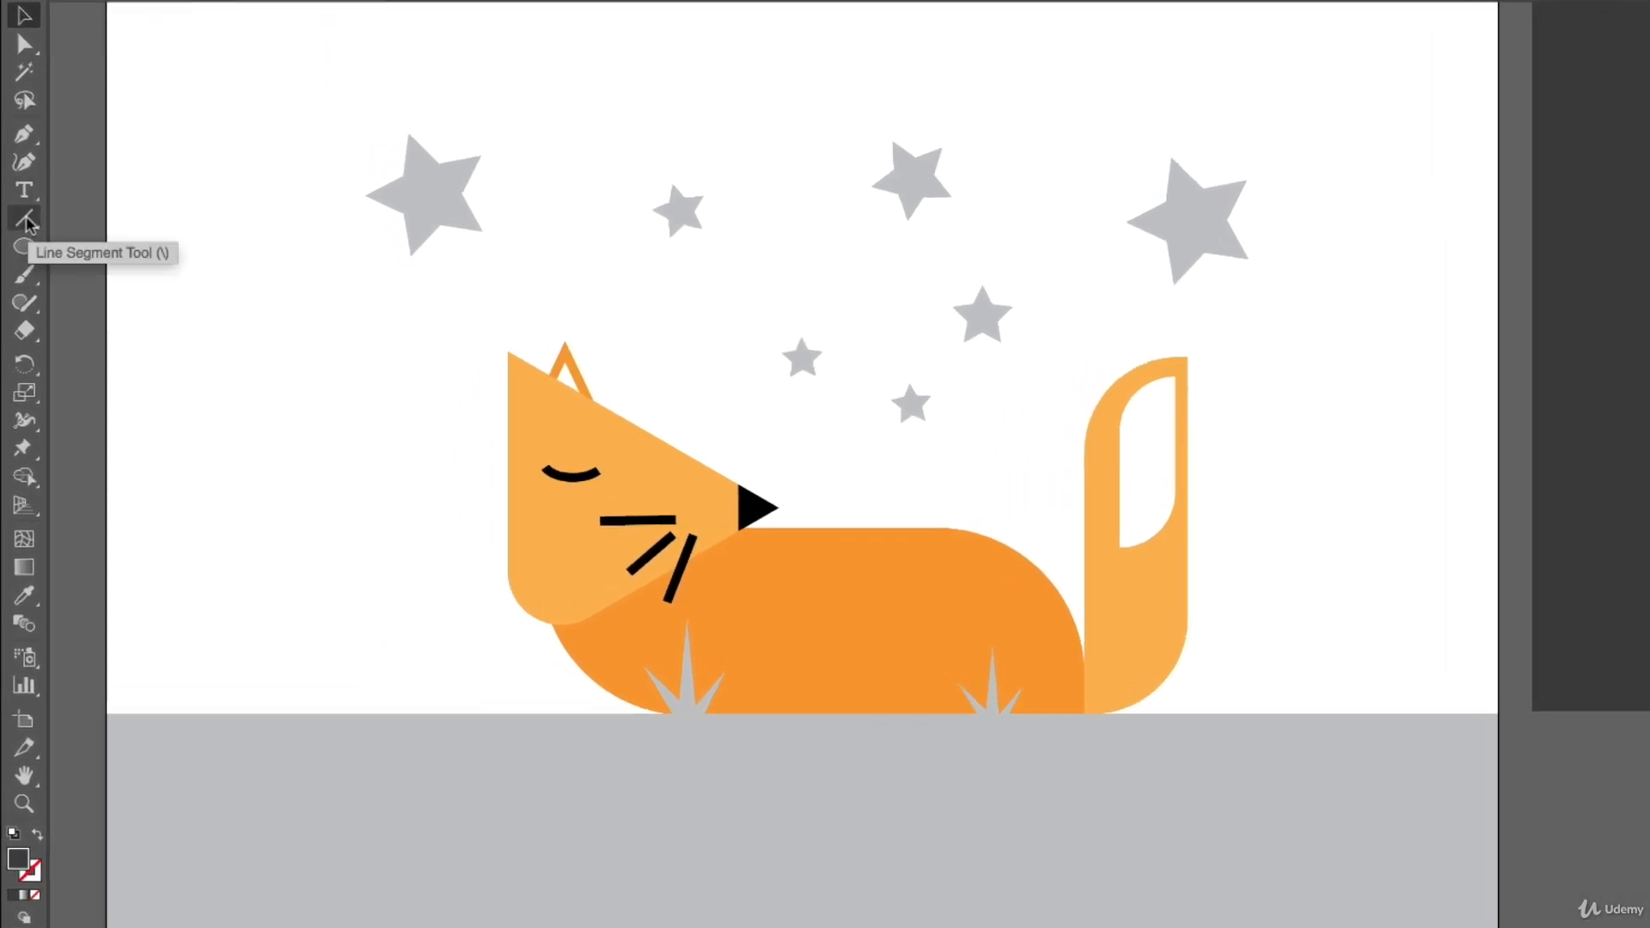
Step: Draw a diagonal line across the fox's head and select it together with the head
left_click(21, 266)
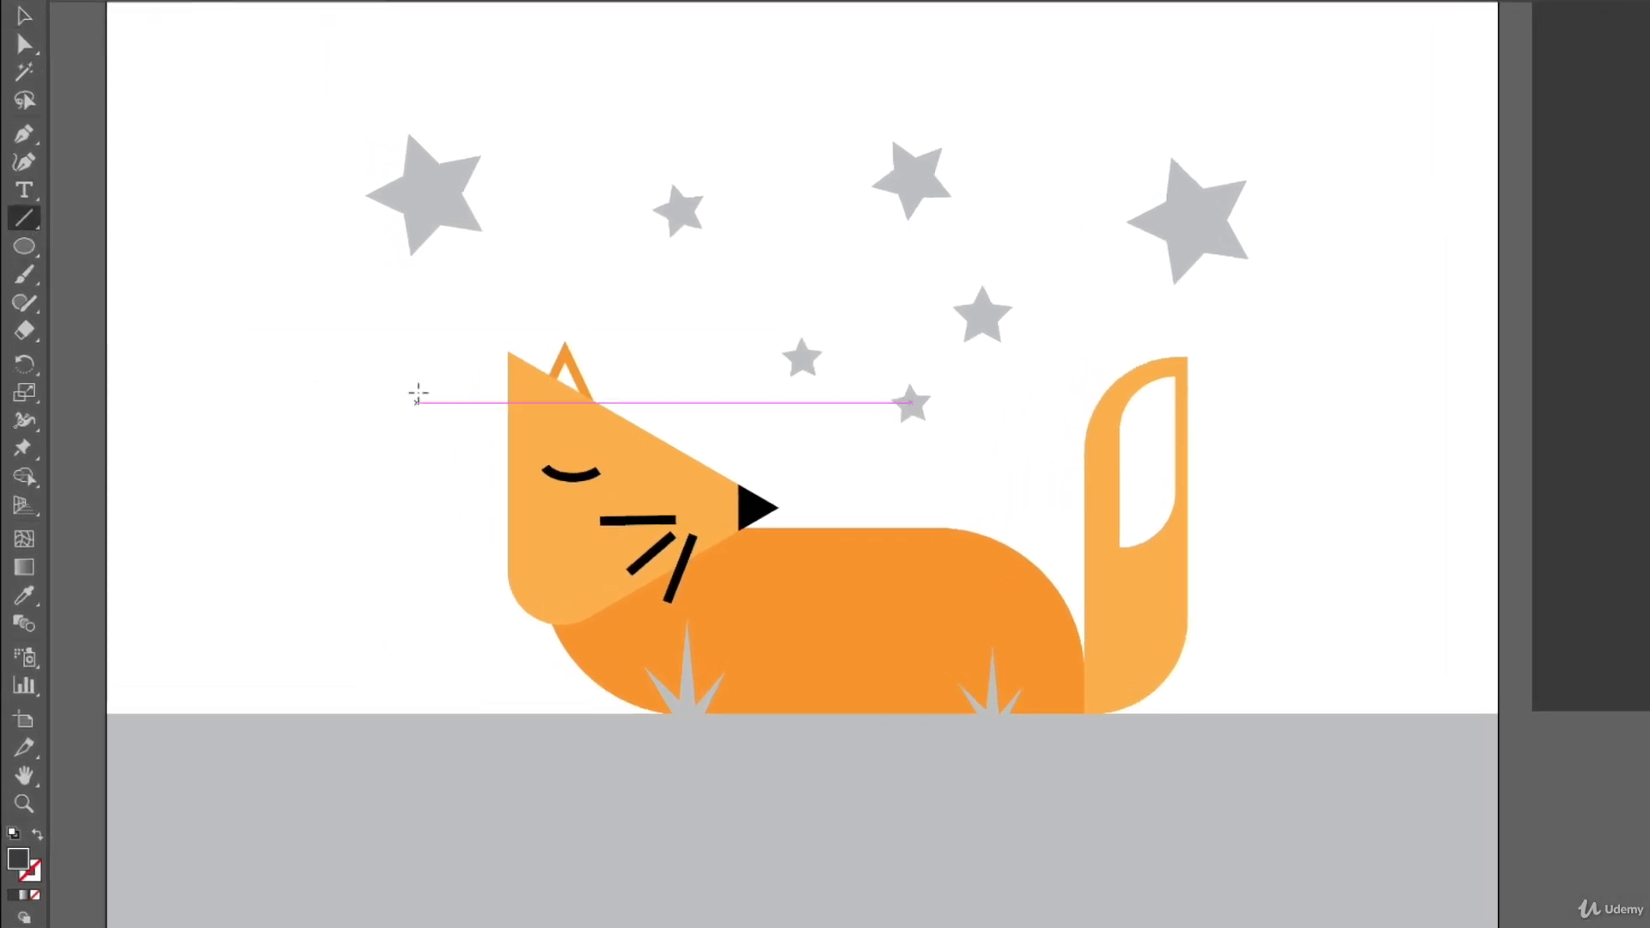
left_click_drag(508, 350, 620, 663)
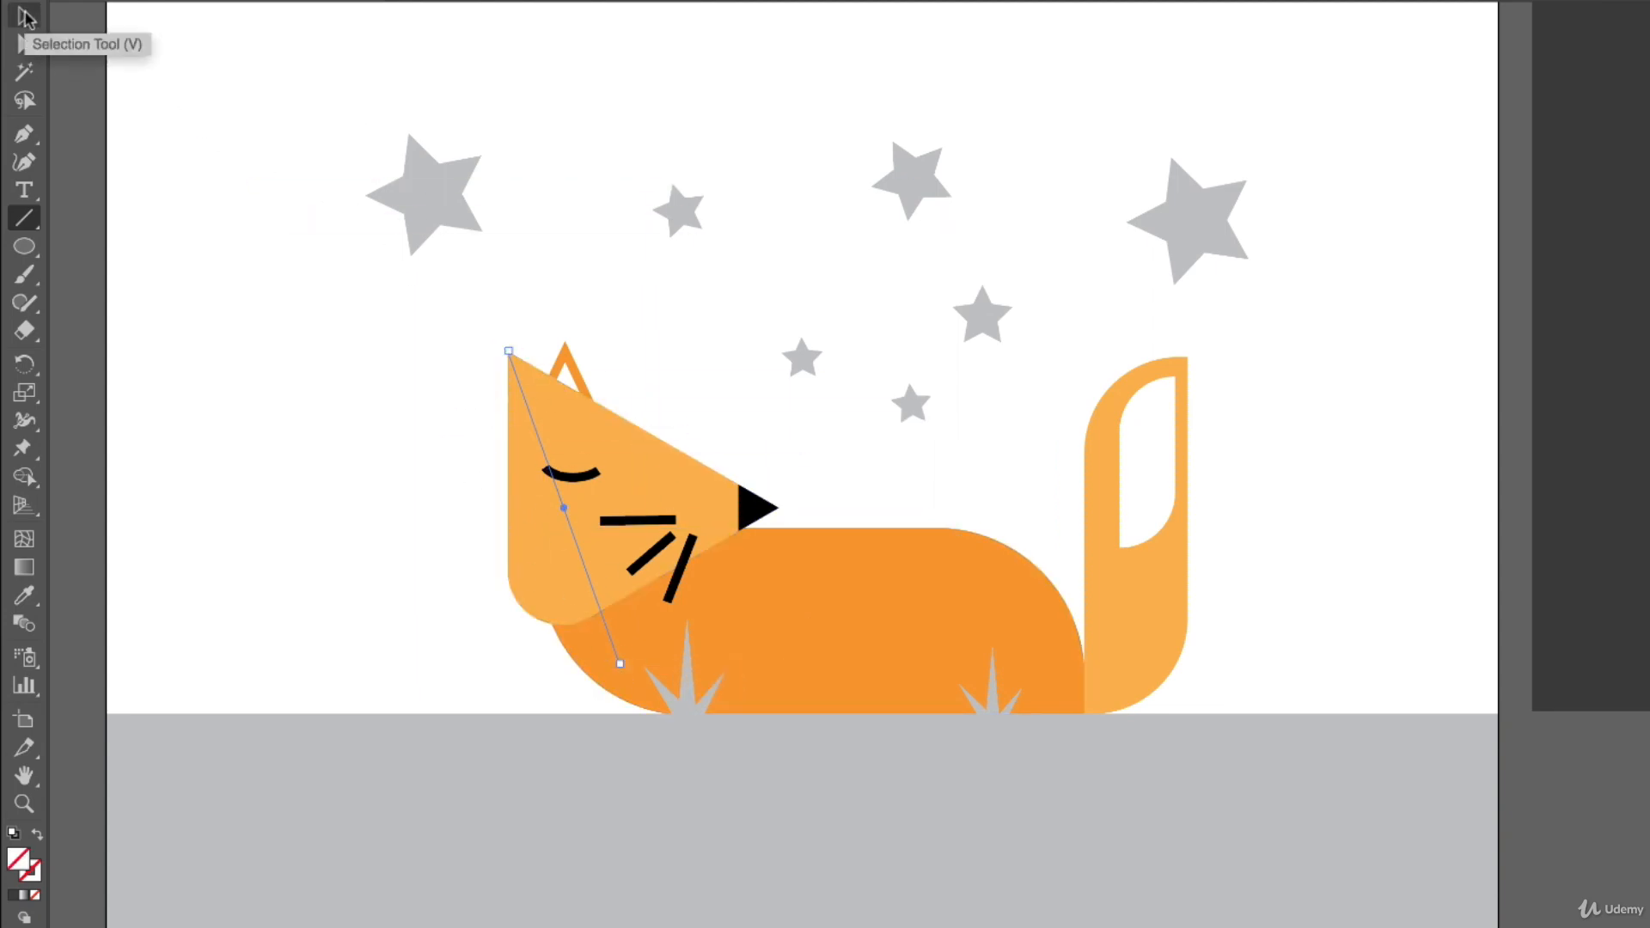
left_click(25, 15)
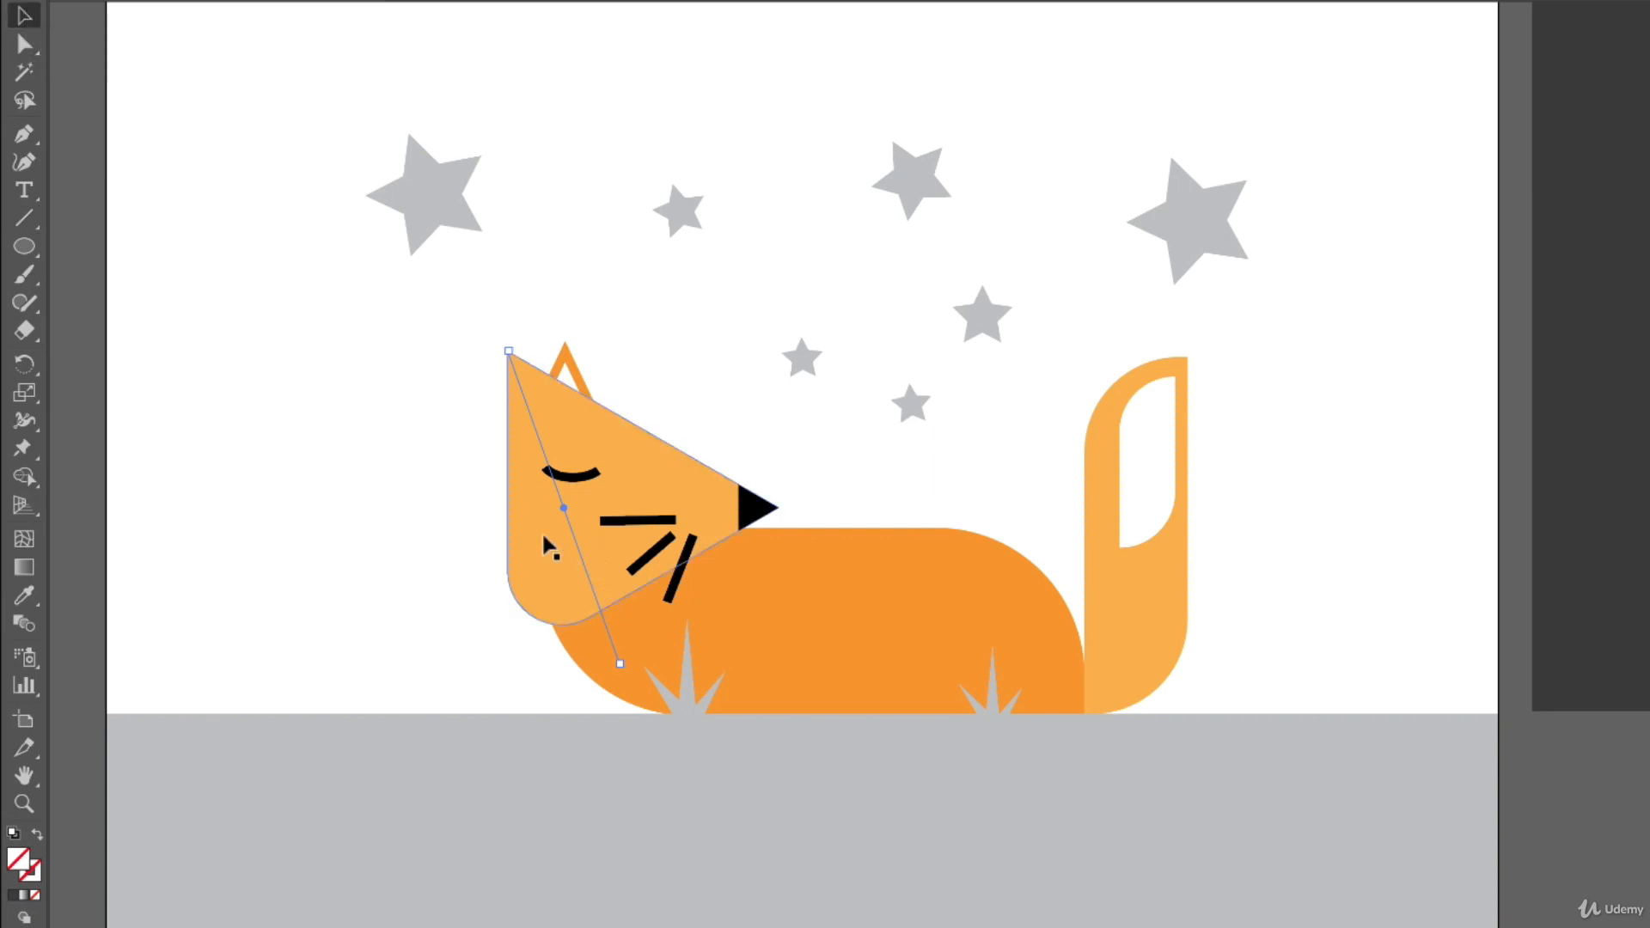
left_click(533, 590, "shift")
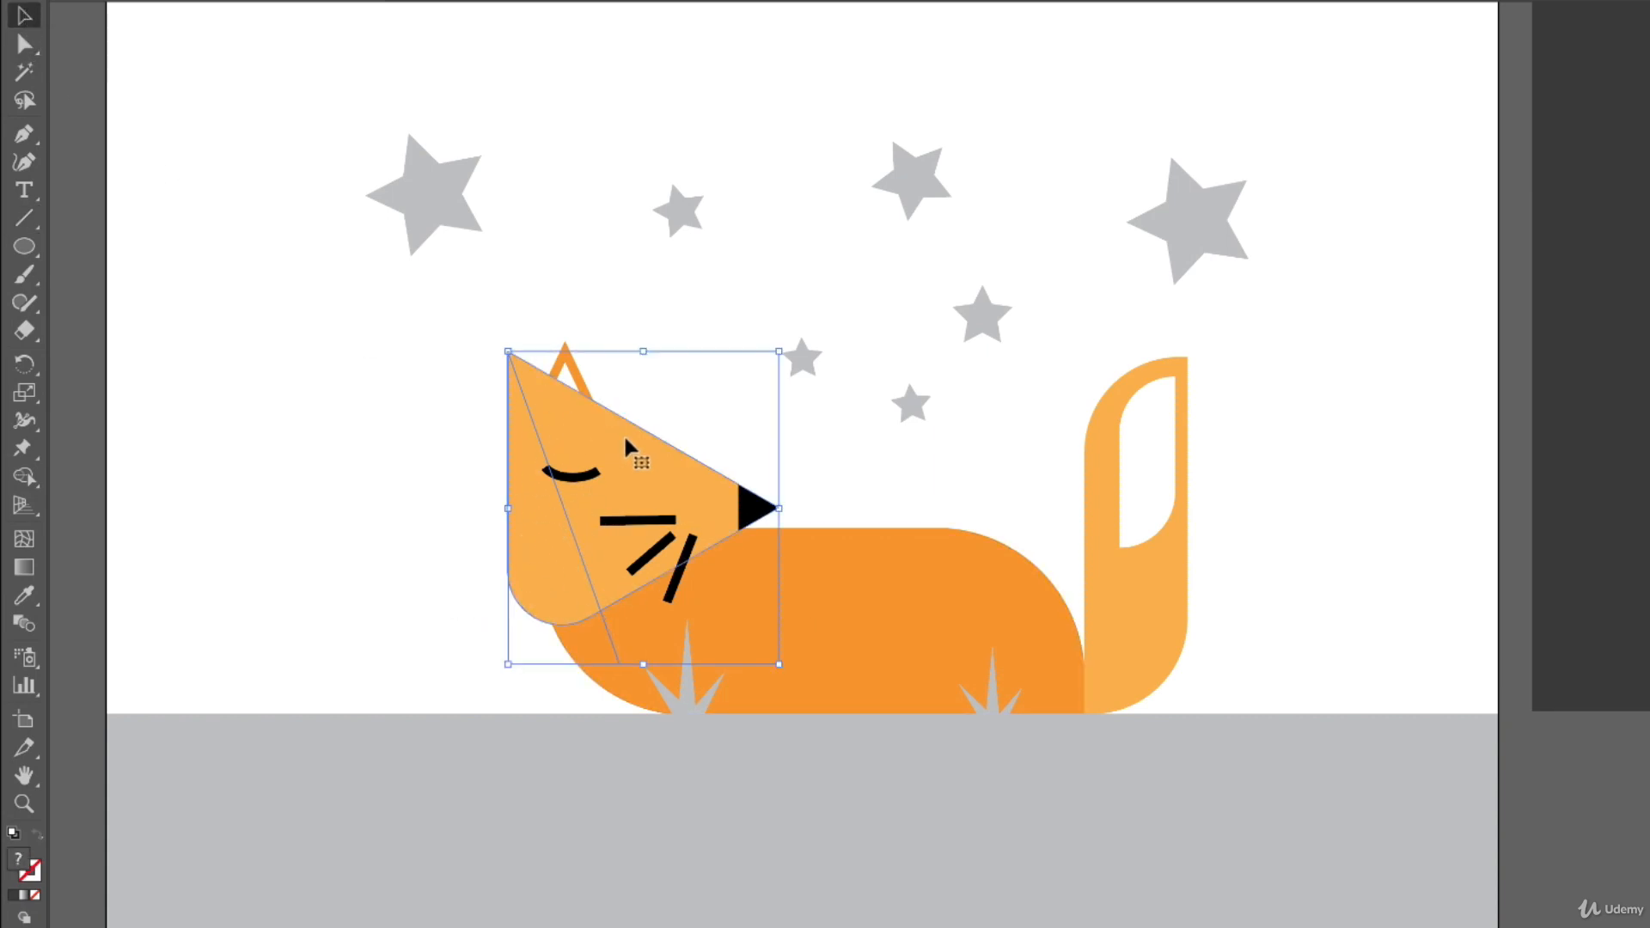
left_click_drag(557, 559, 128, 444)
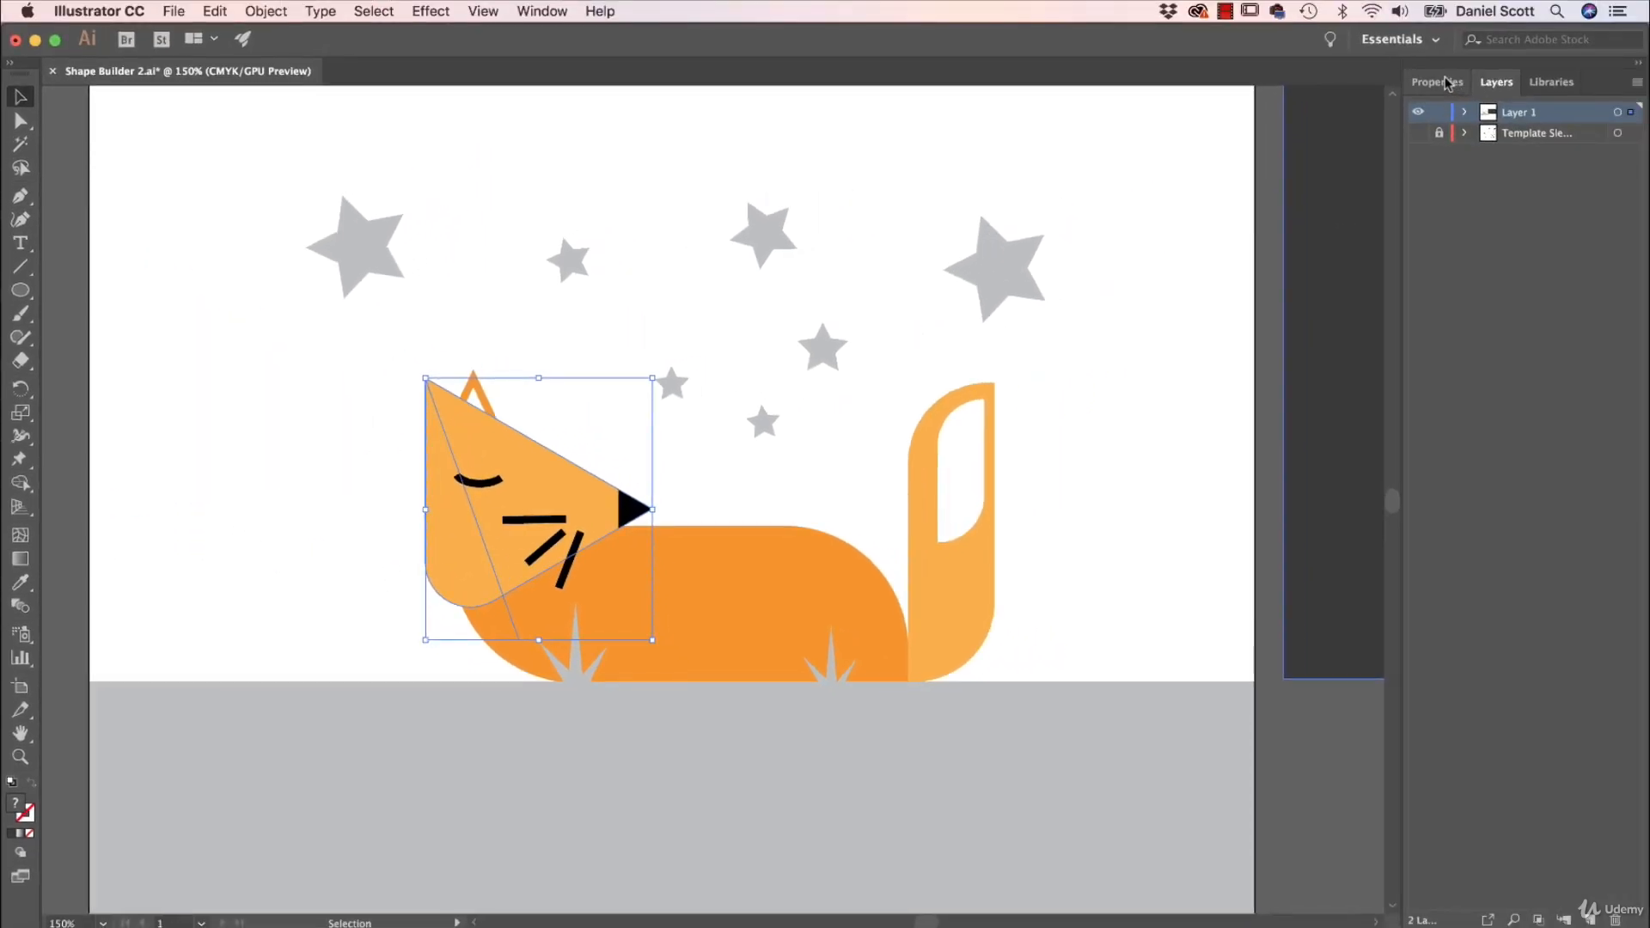
left_click(1605, 32)
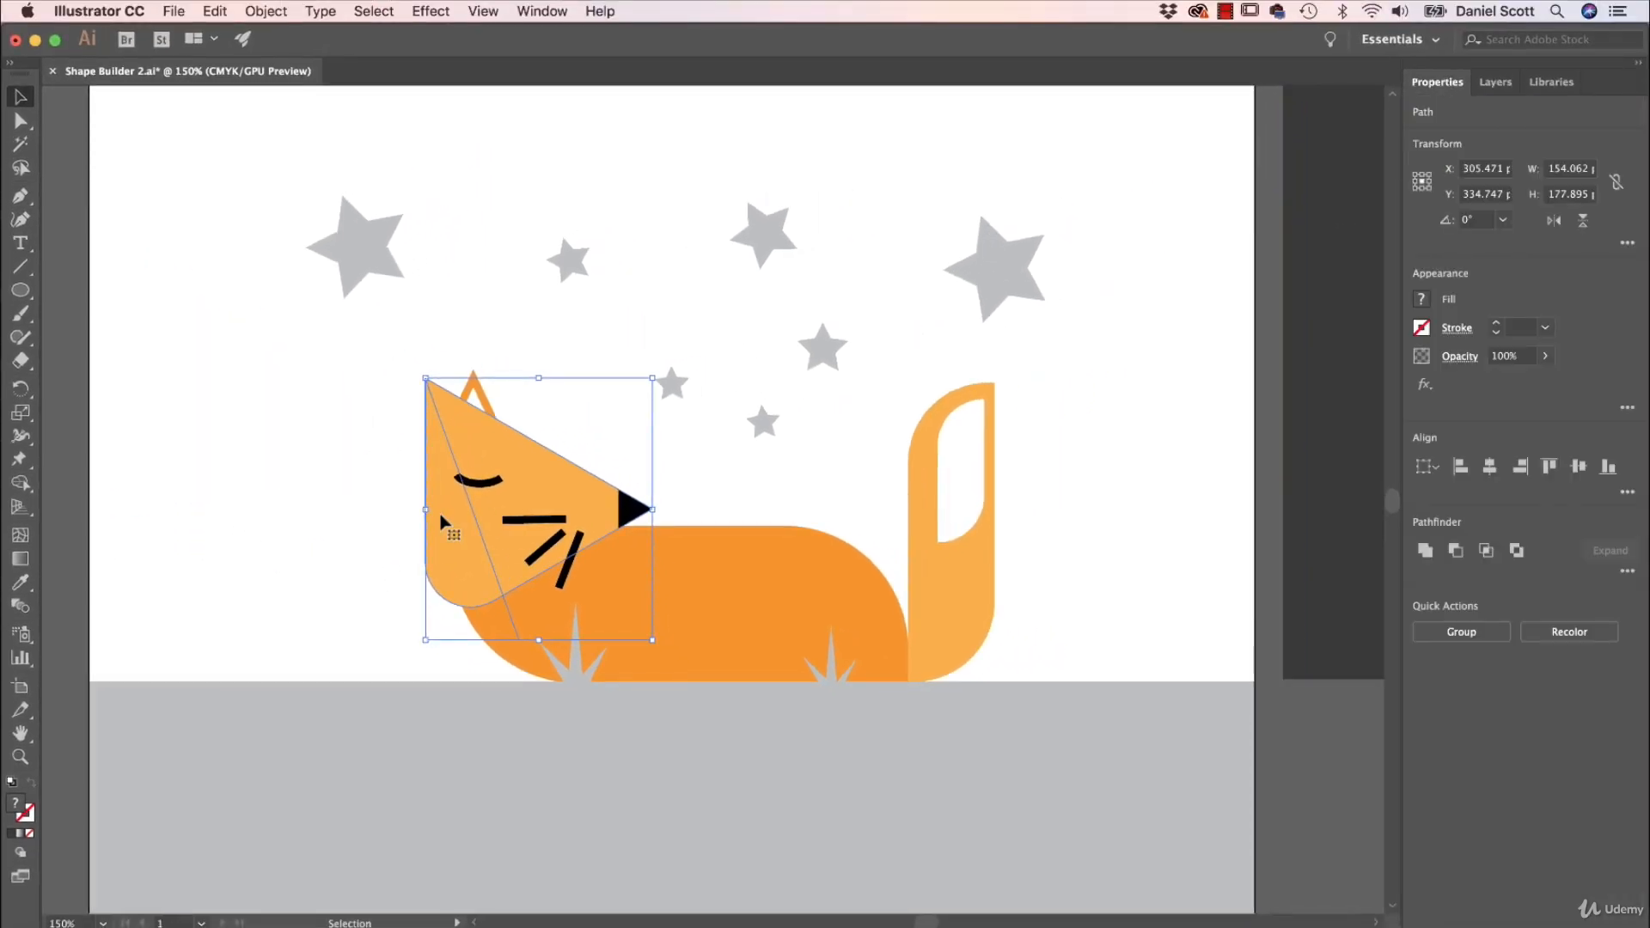
left_click(21, 485)
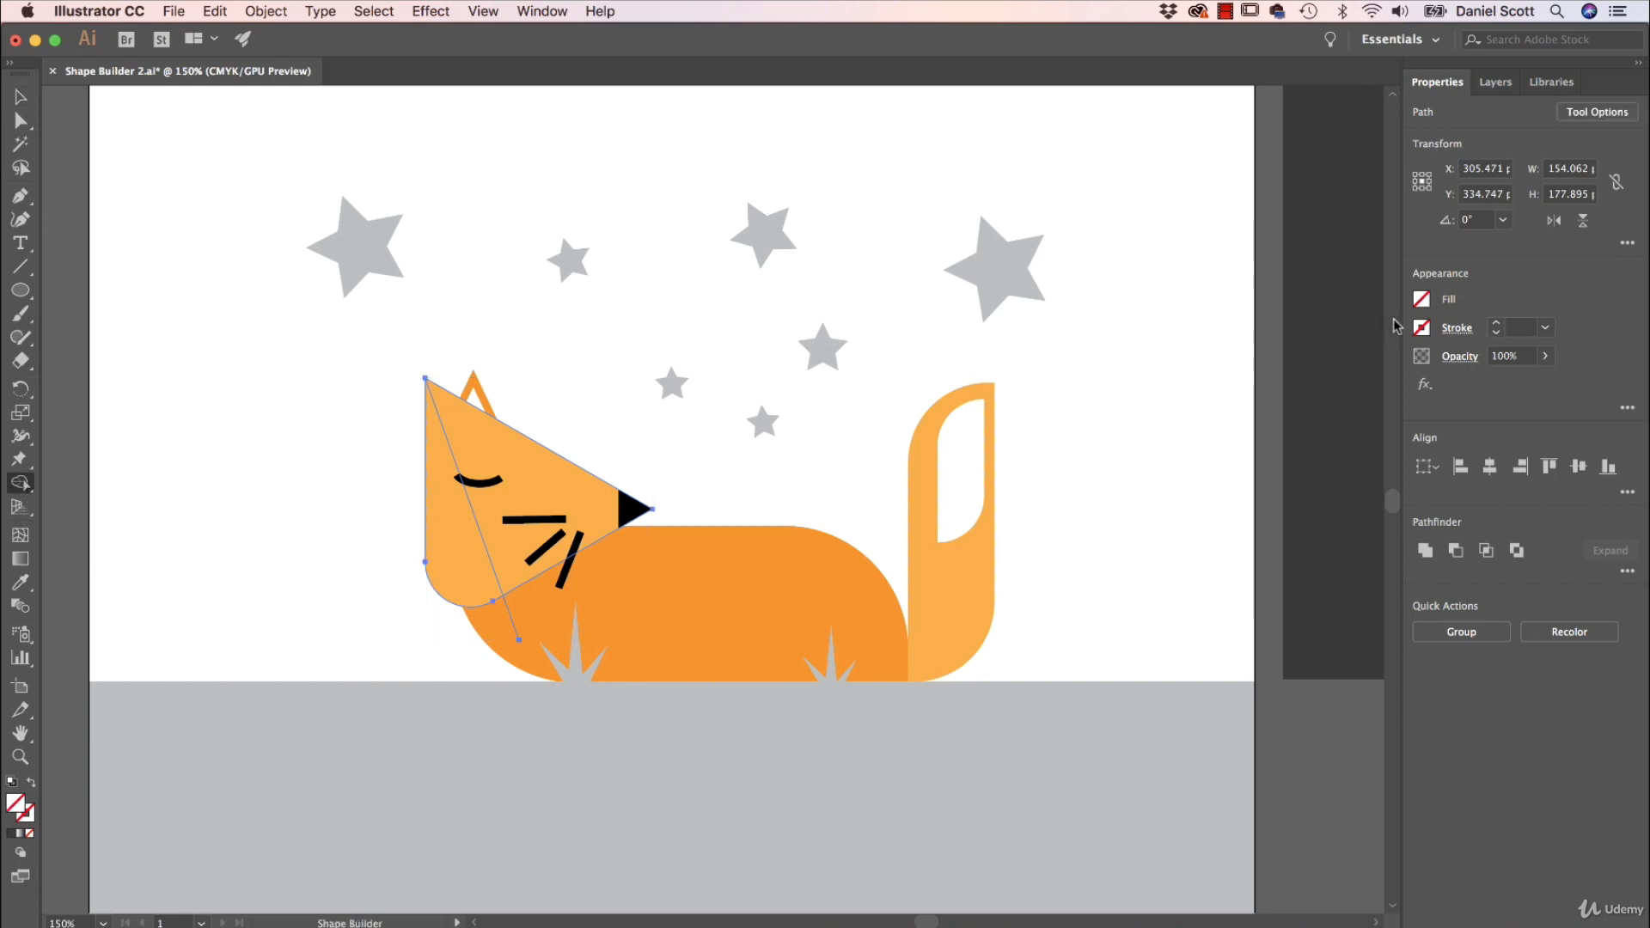
Step: Set the fill to the orange swatch darkened with 10% black (K 10)
left_click(1422, 300)
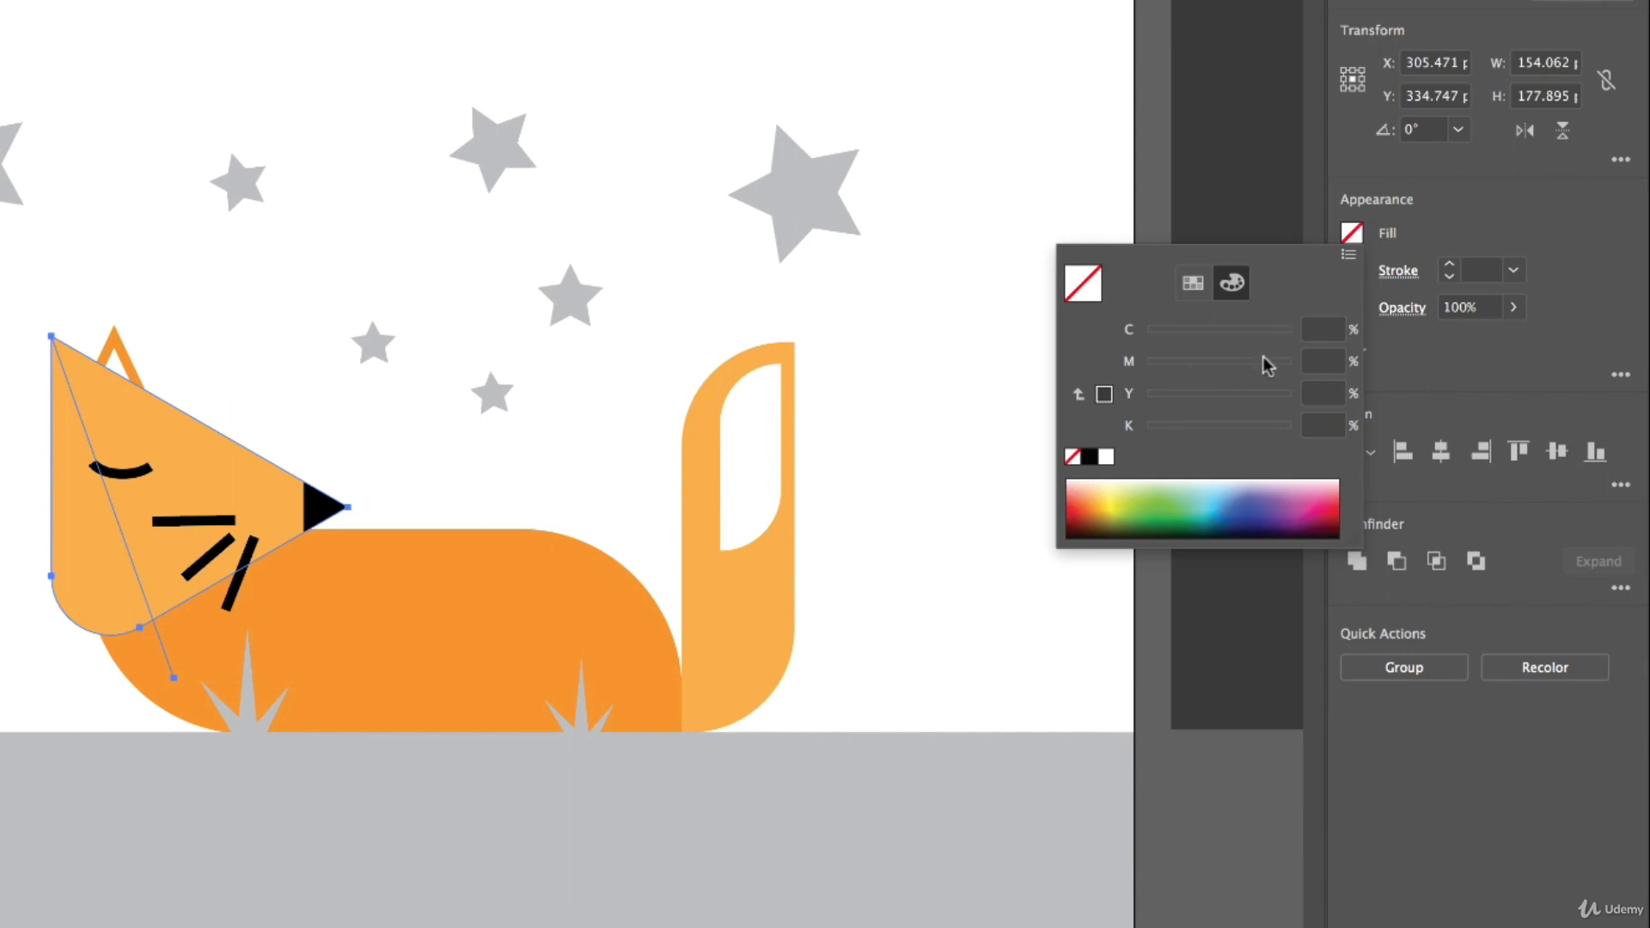
left_click(1196, 286)
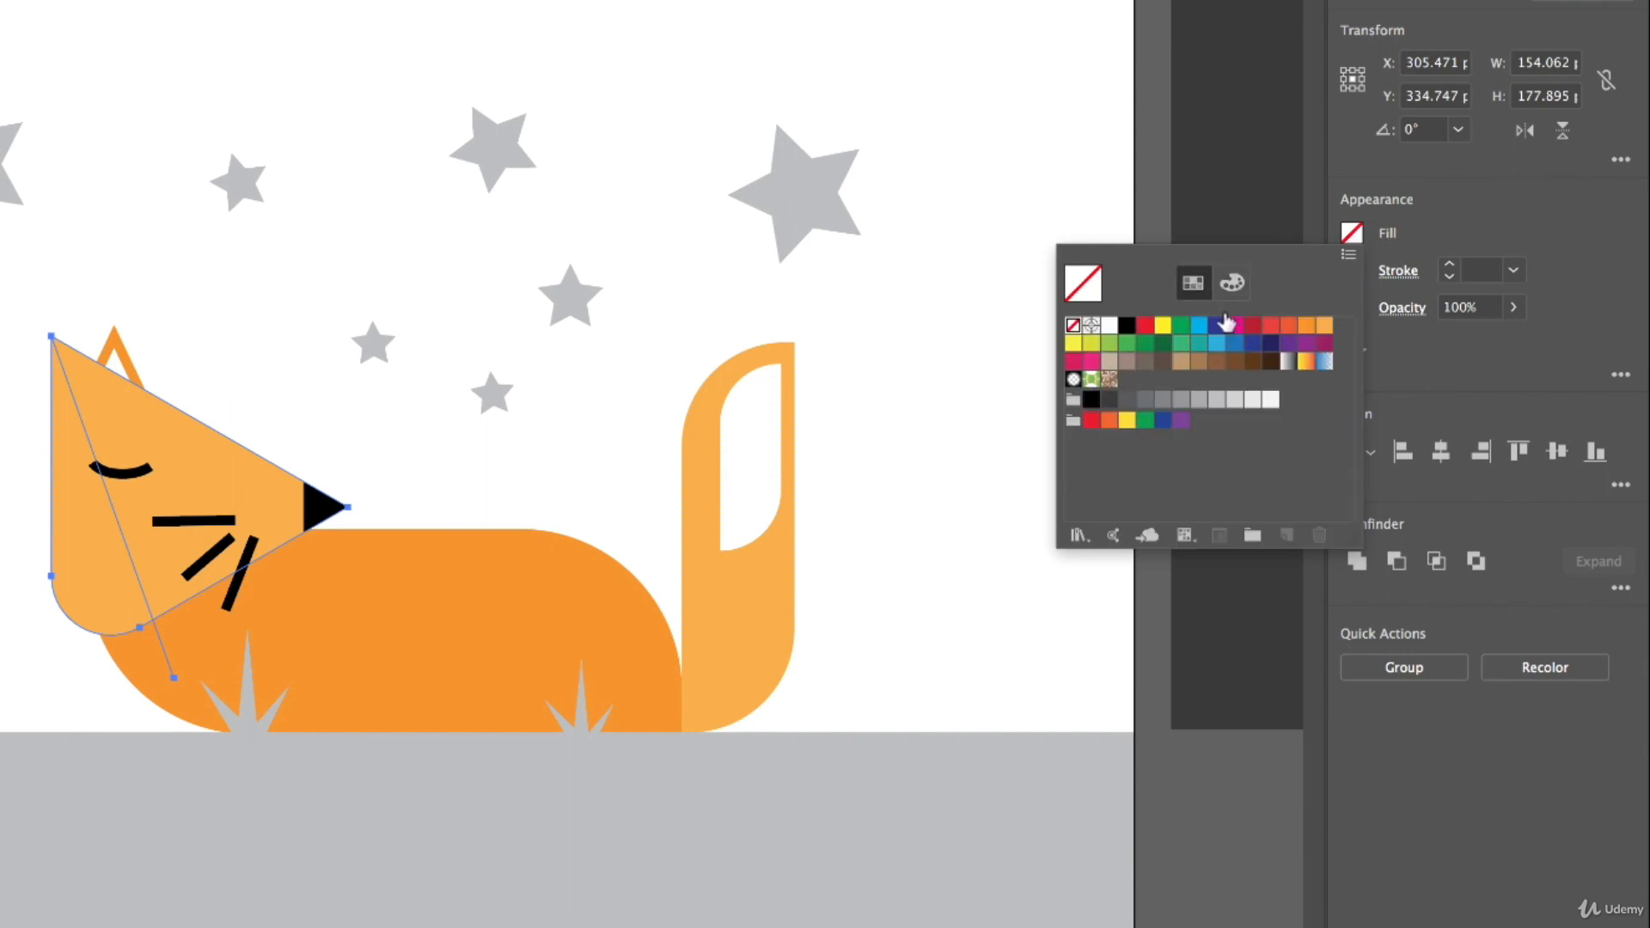
left_click(1307, 325)
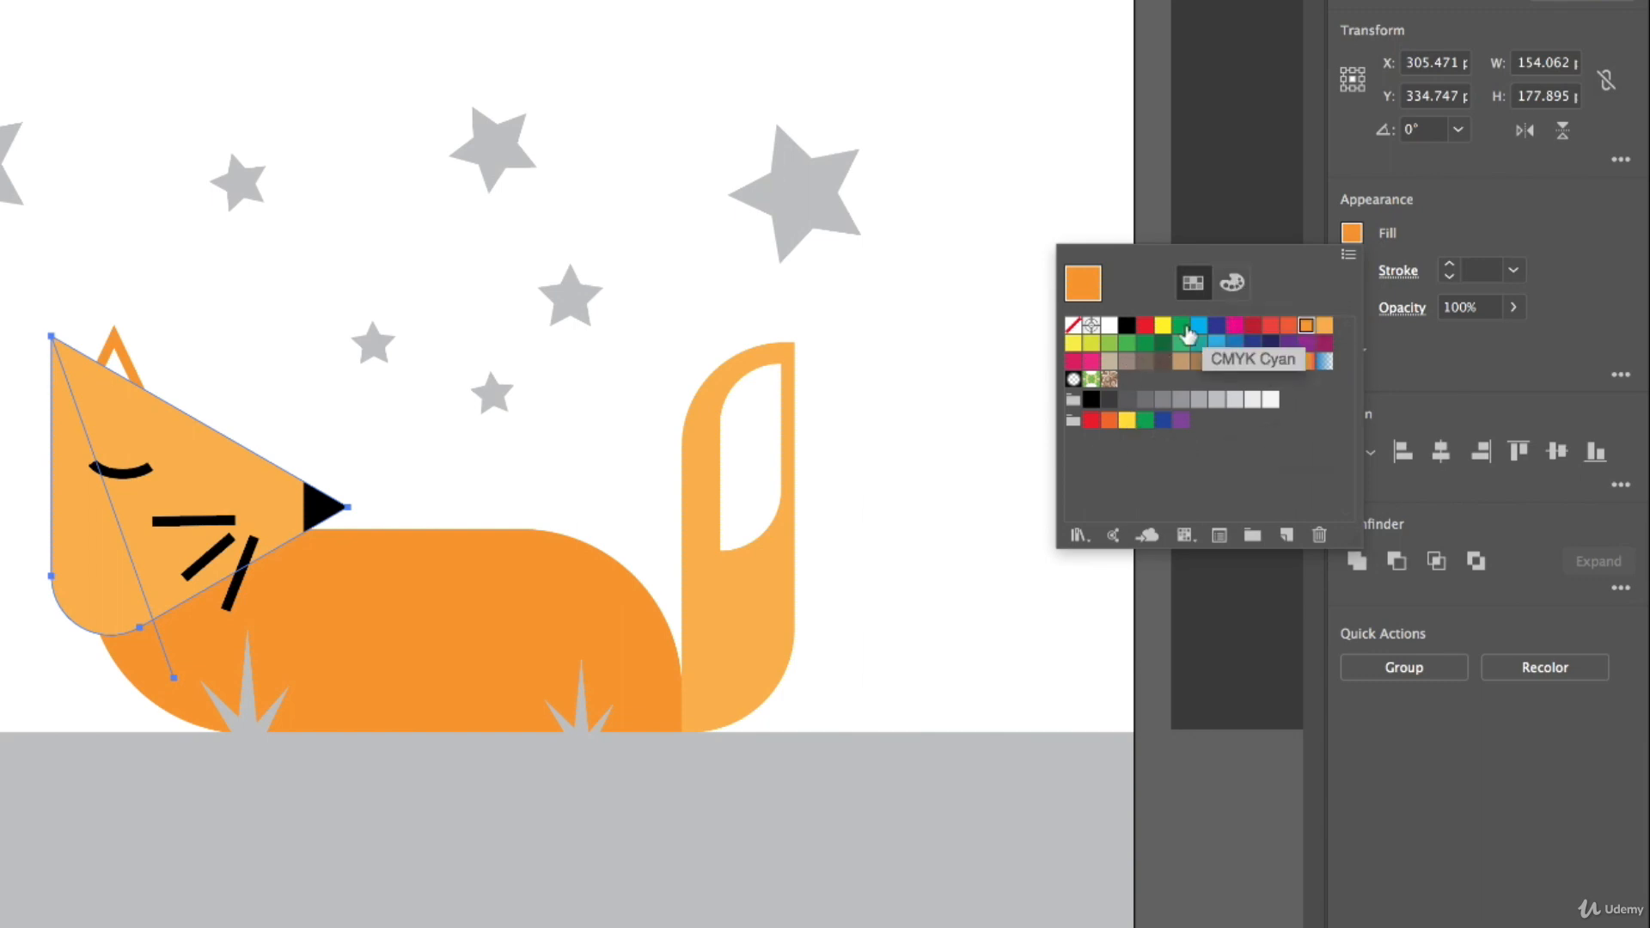
left_click(1231, 291)
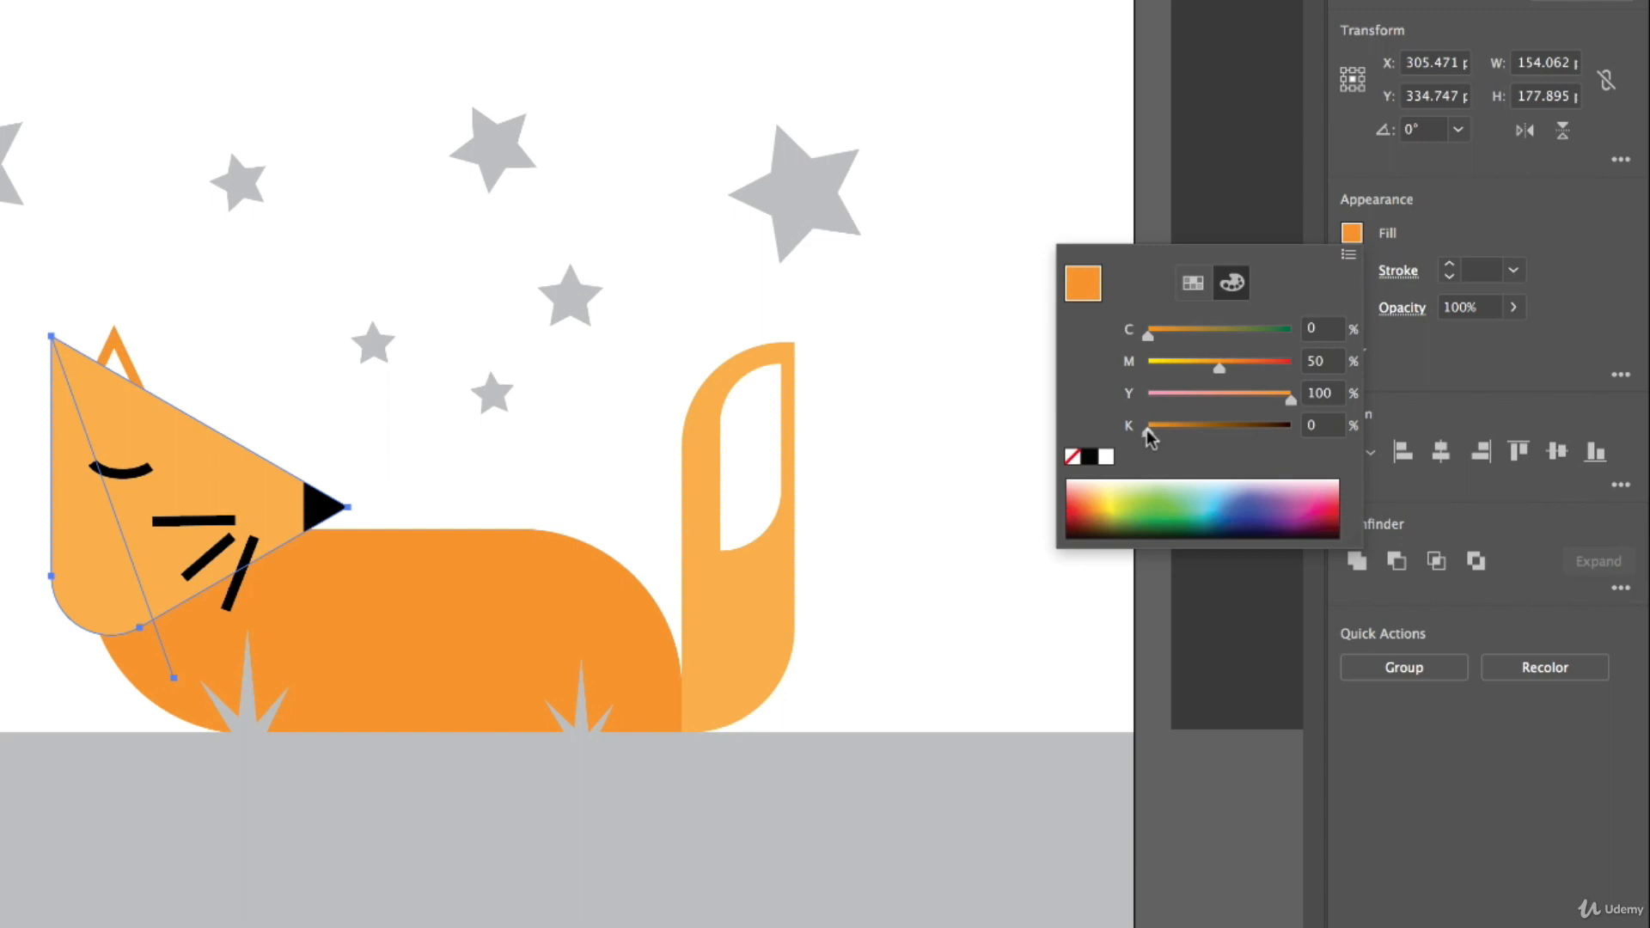
left_click_drag(1149, 431, 1217, 435)
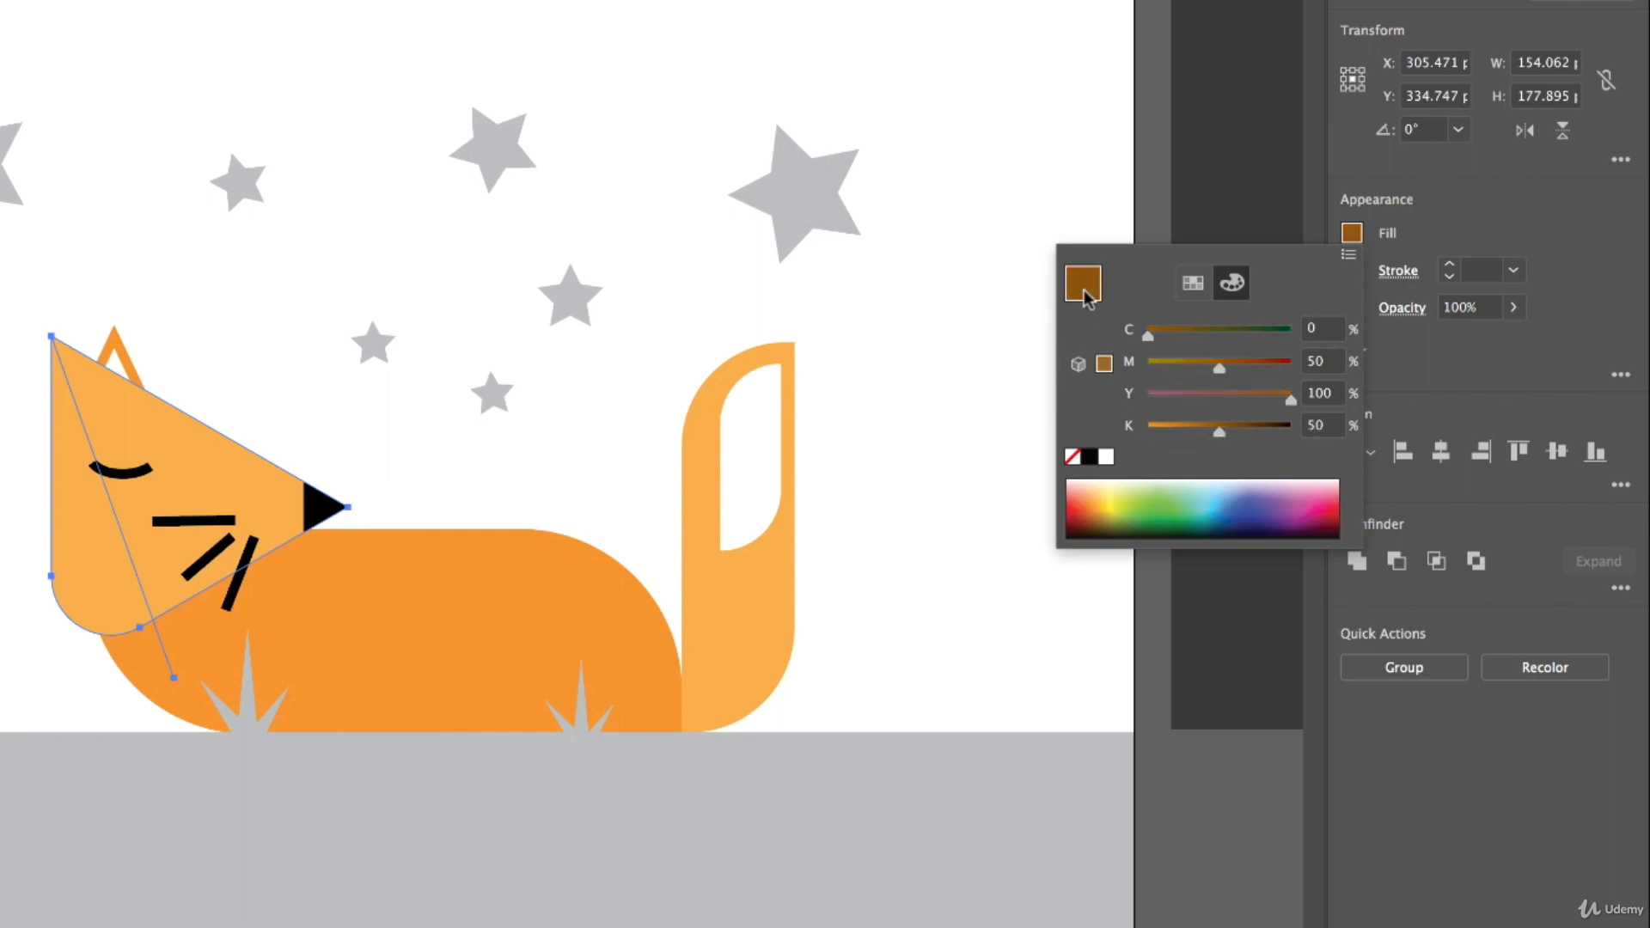
left_click(1192, 431)
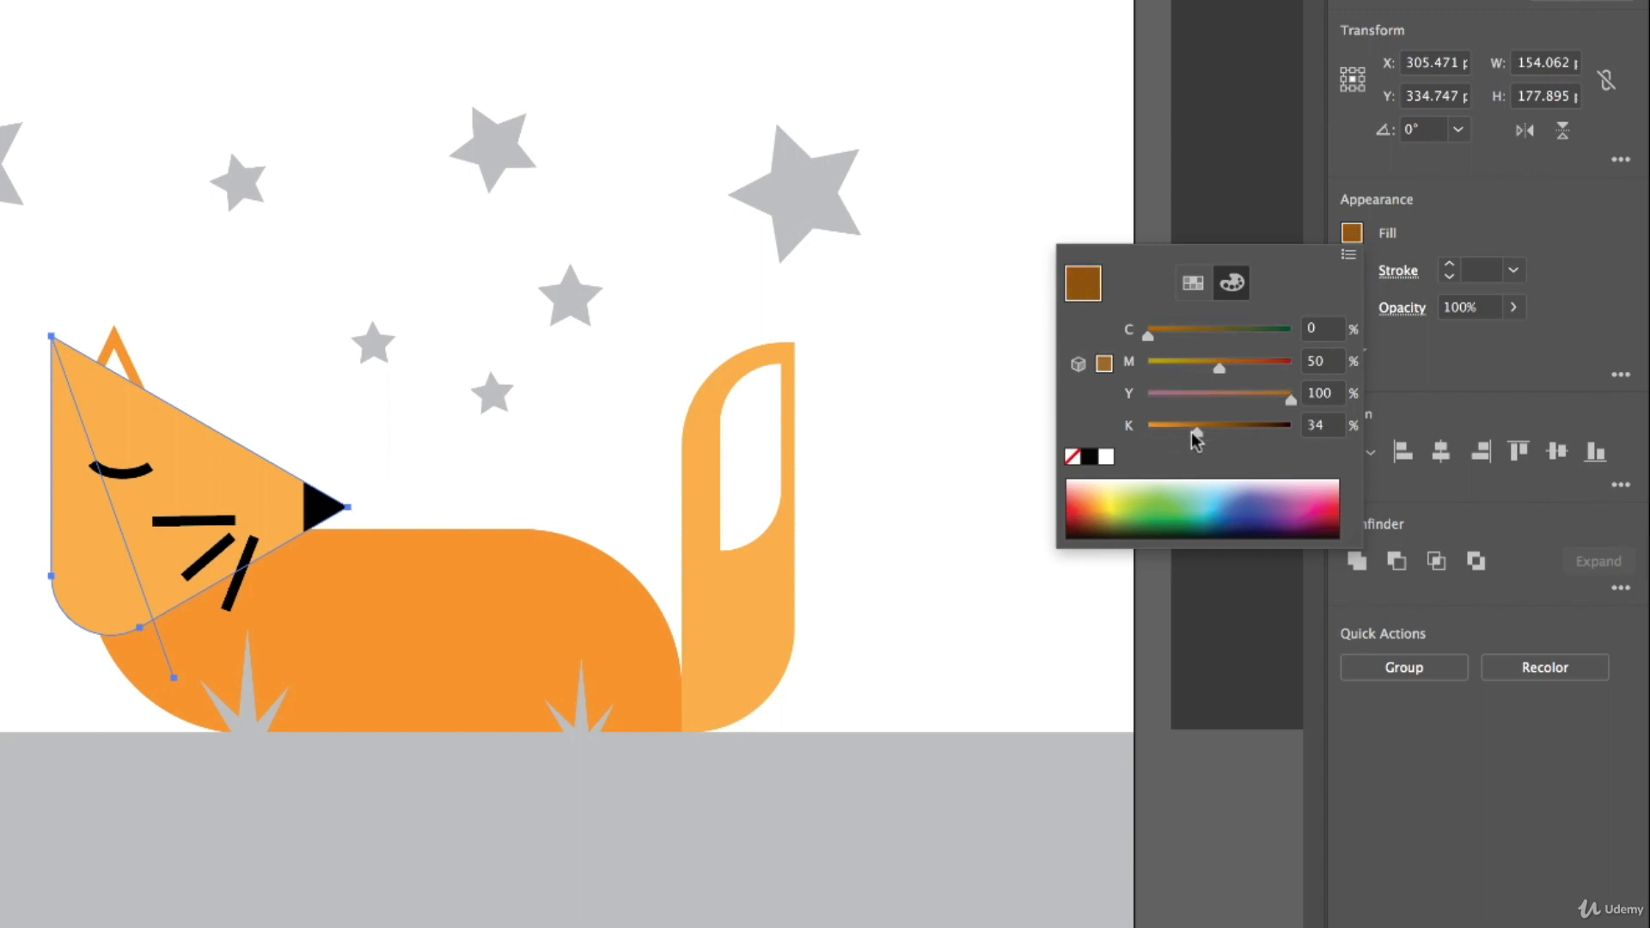
left_click(1317, 425)
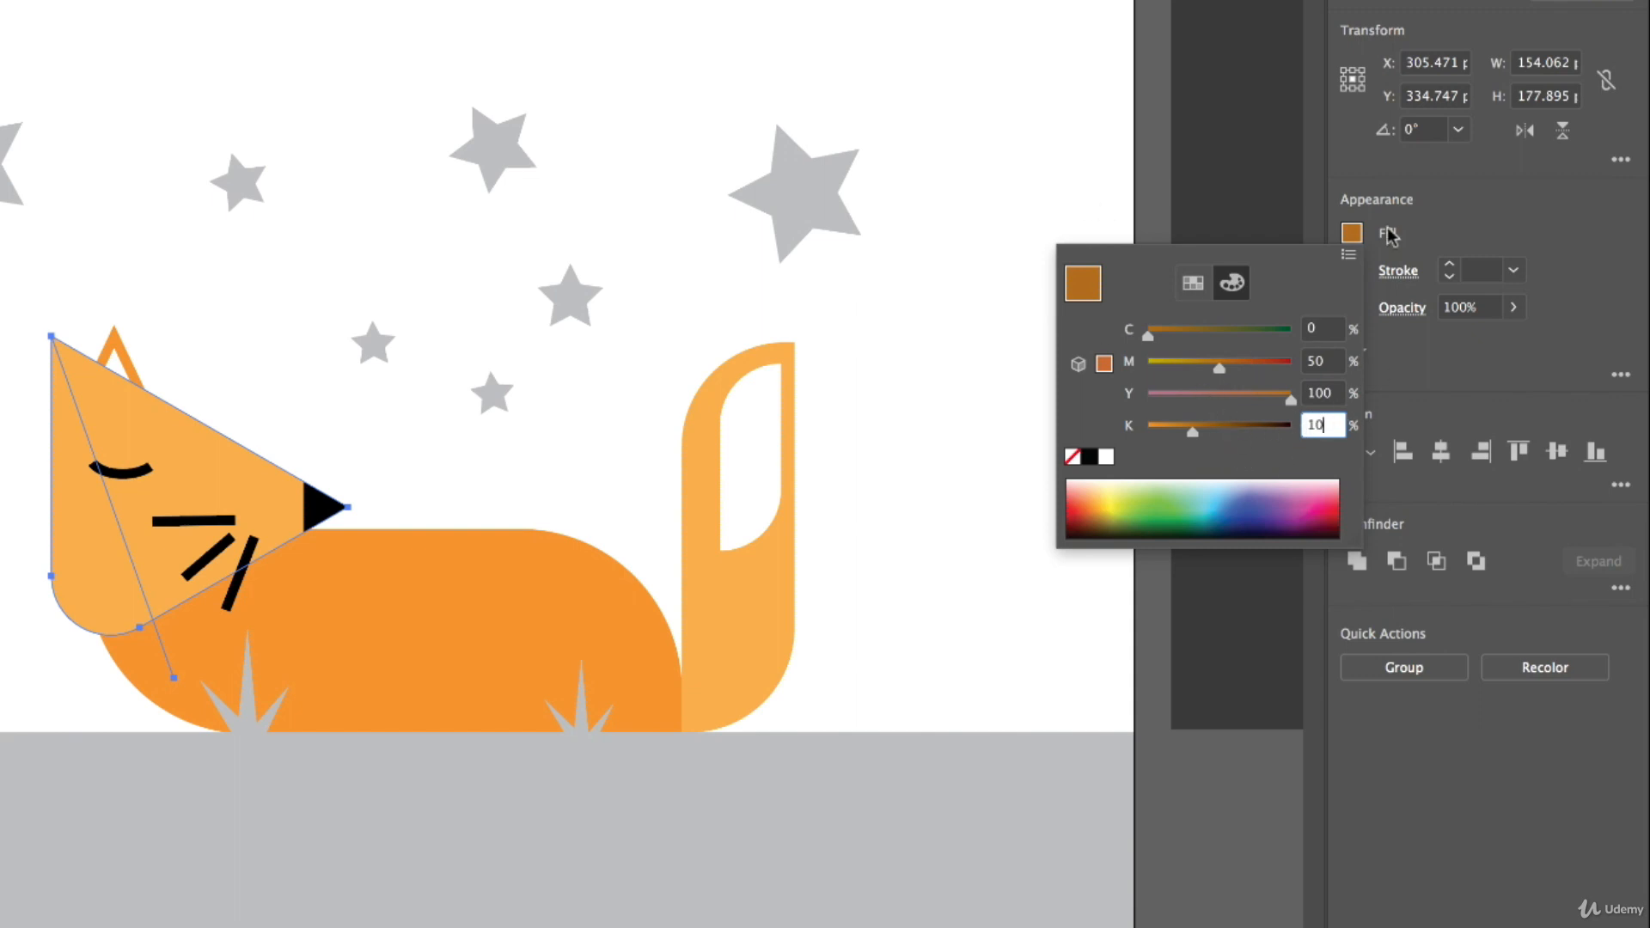
left_click(1513, 196)
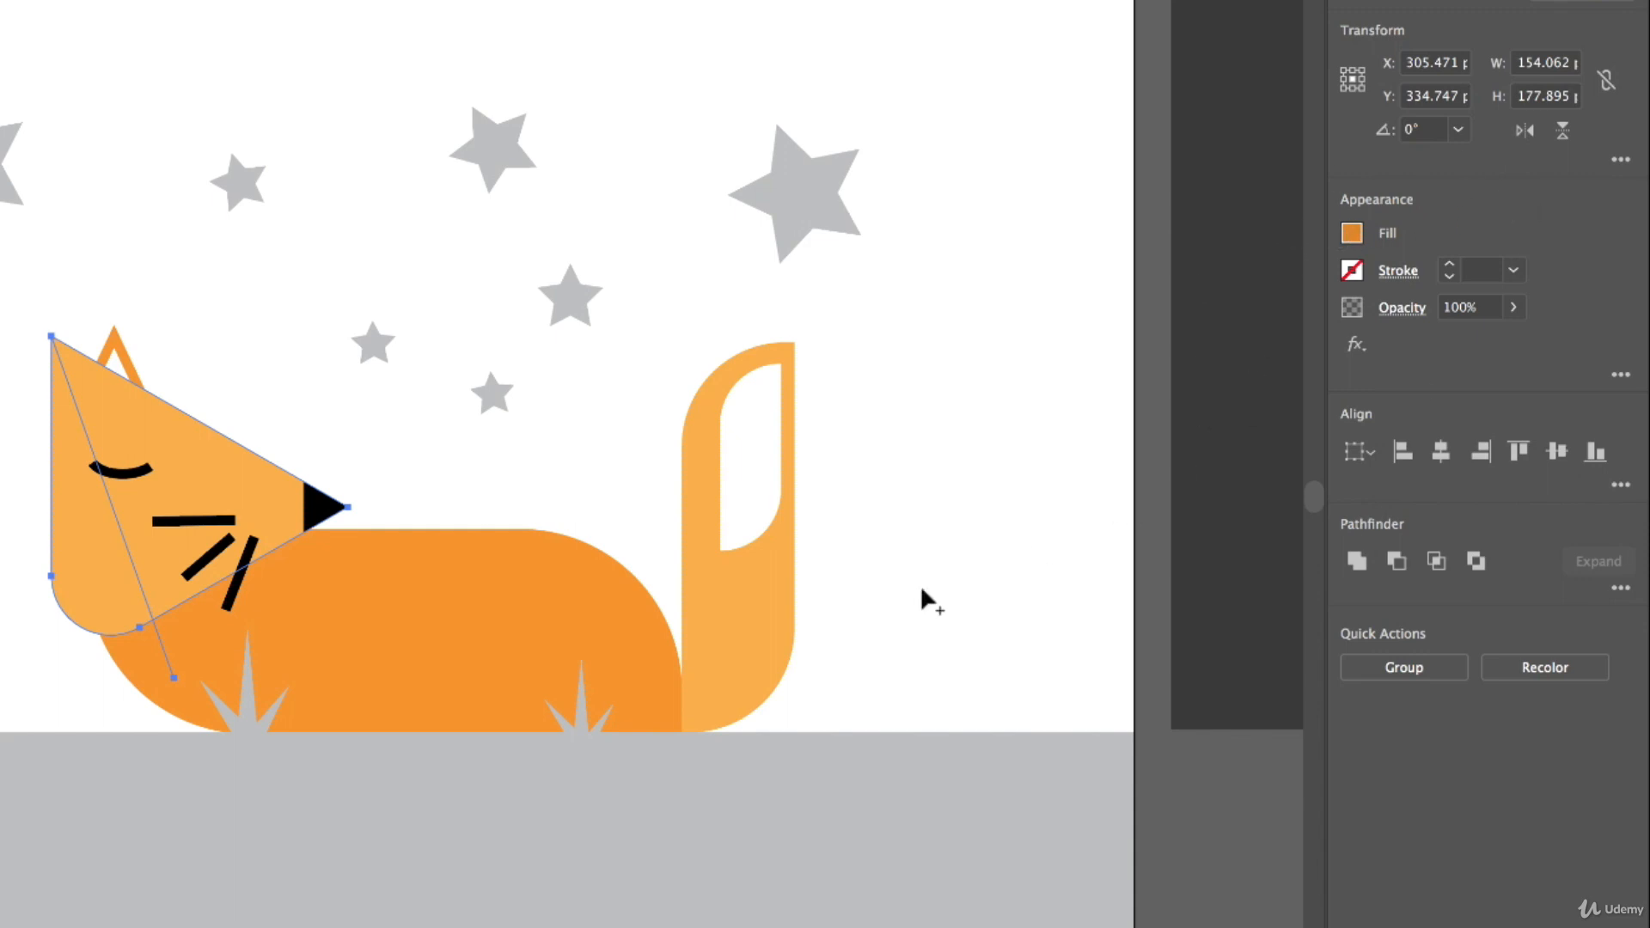
Step: Make the head's left region a separate darker-orange shape with Shape Builder, then deselect
left_click(94, 542)
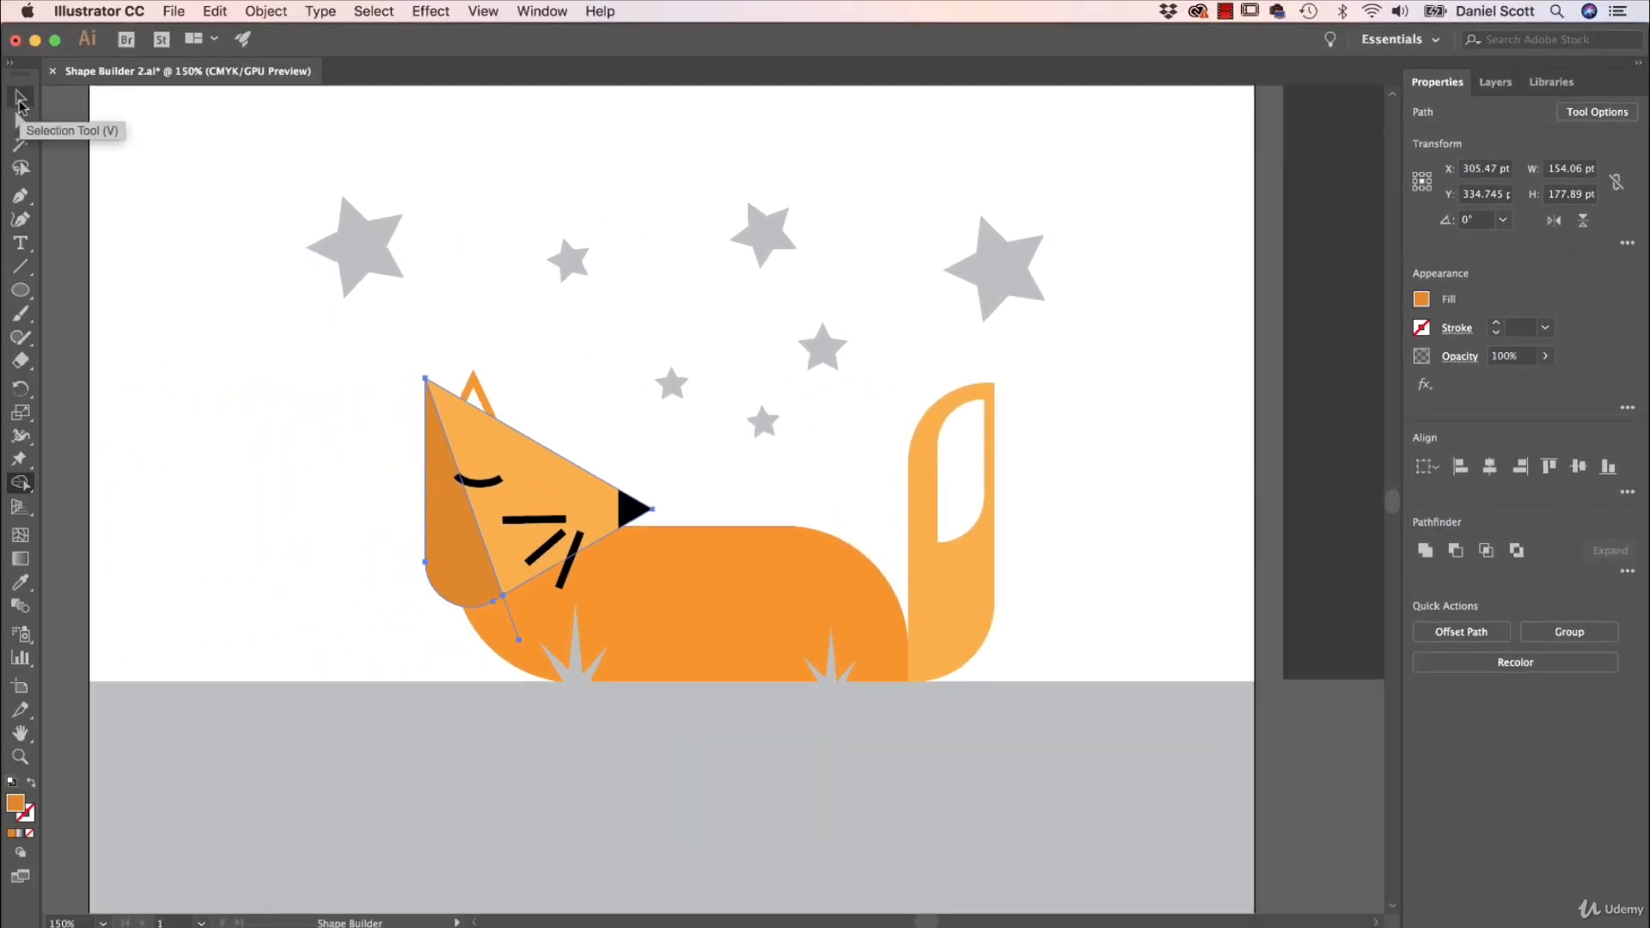
left_click(21, 100)
left_click(306, 491)
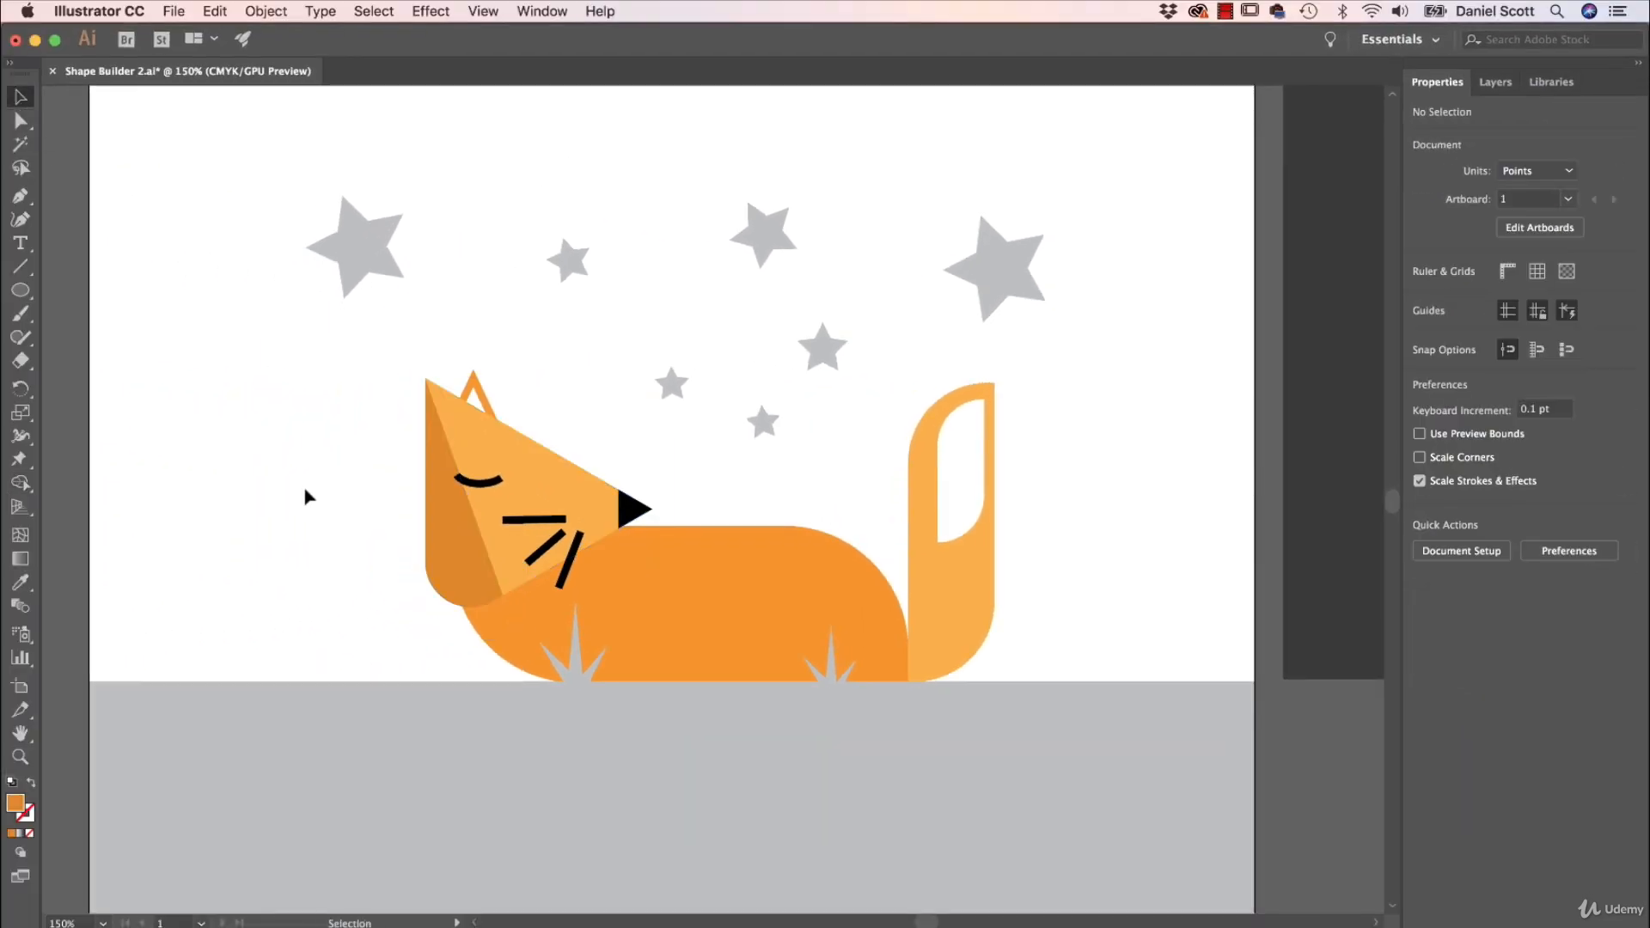
Step: Draw a diagonal line across the front of the fox's body and select it with the body
left_click(506, 618)
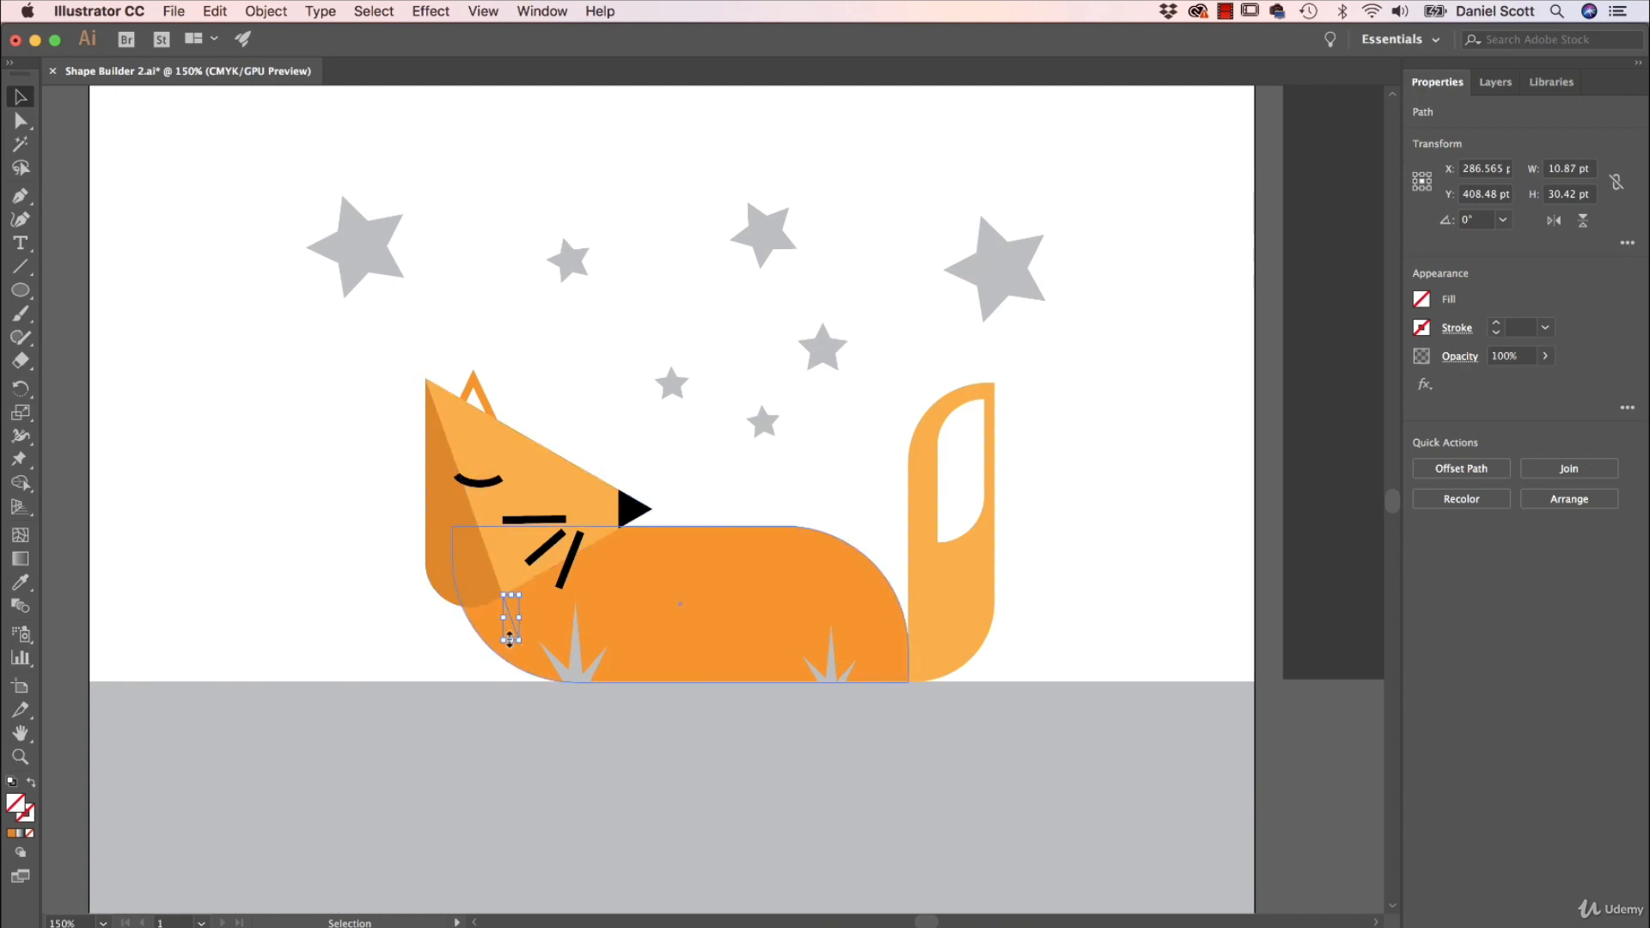
key("super+shift+a")
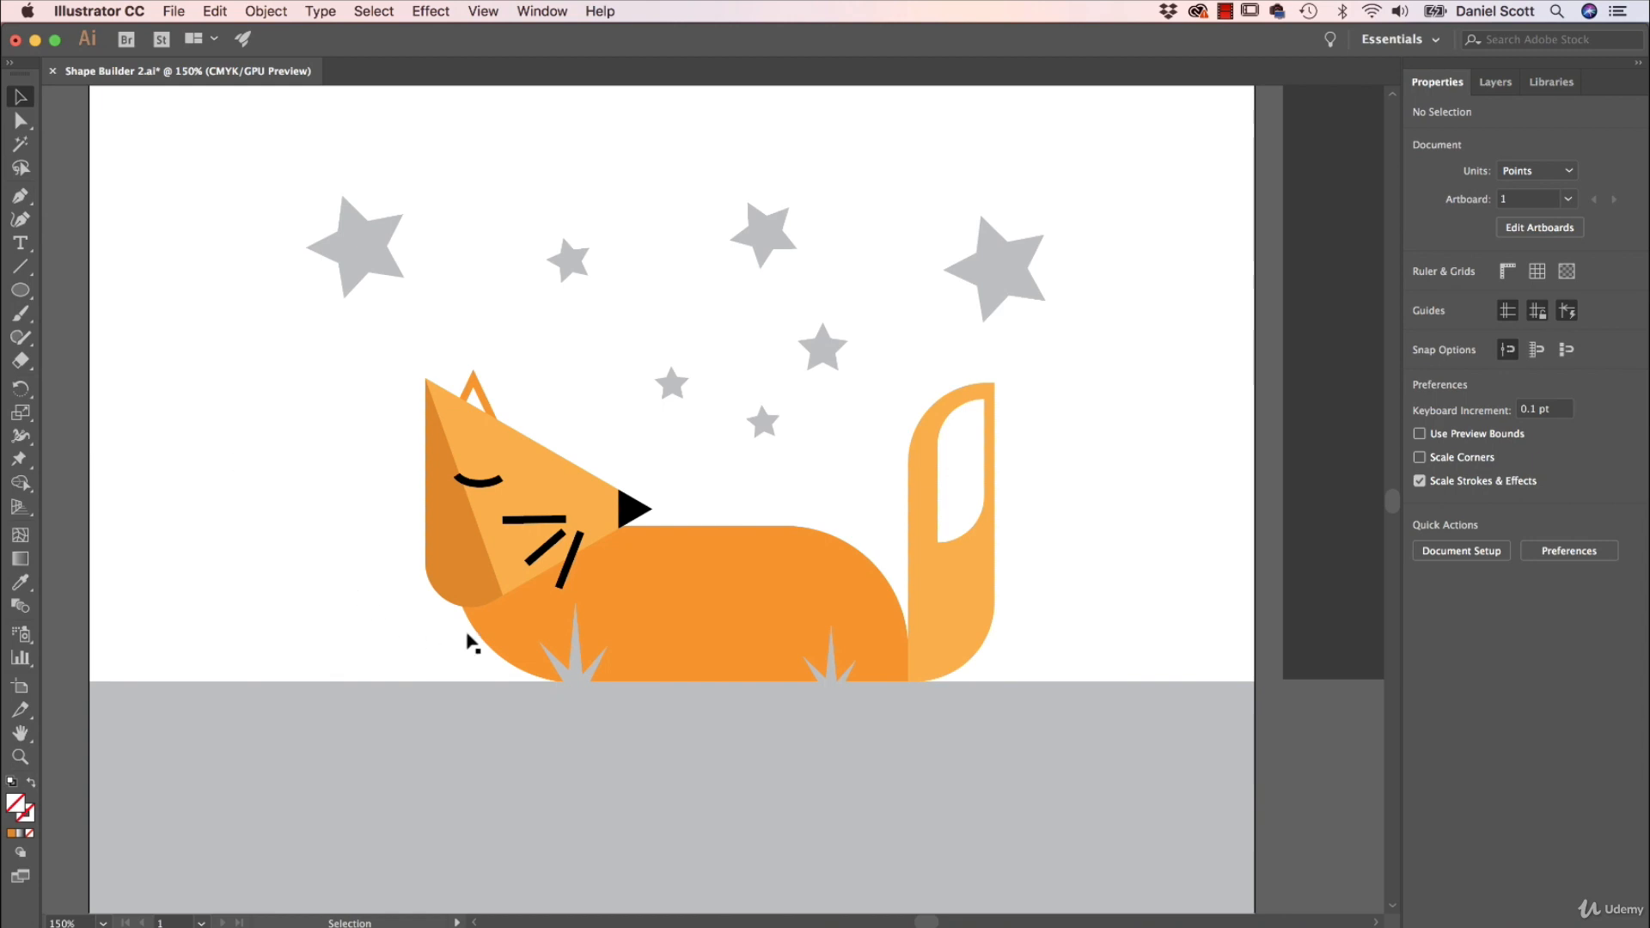
key("backslash")
mouse_move(702, 513)
left_mouse_down()
mouse_move(461, 649)
mouse_move(440, 679)
left_mouse_up()
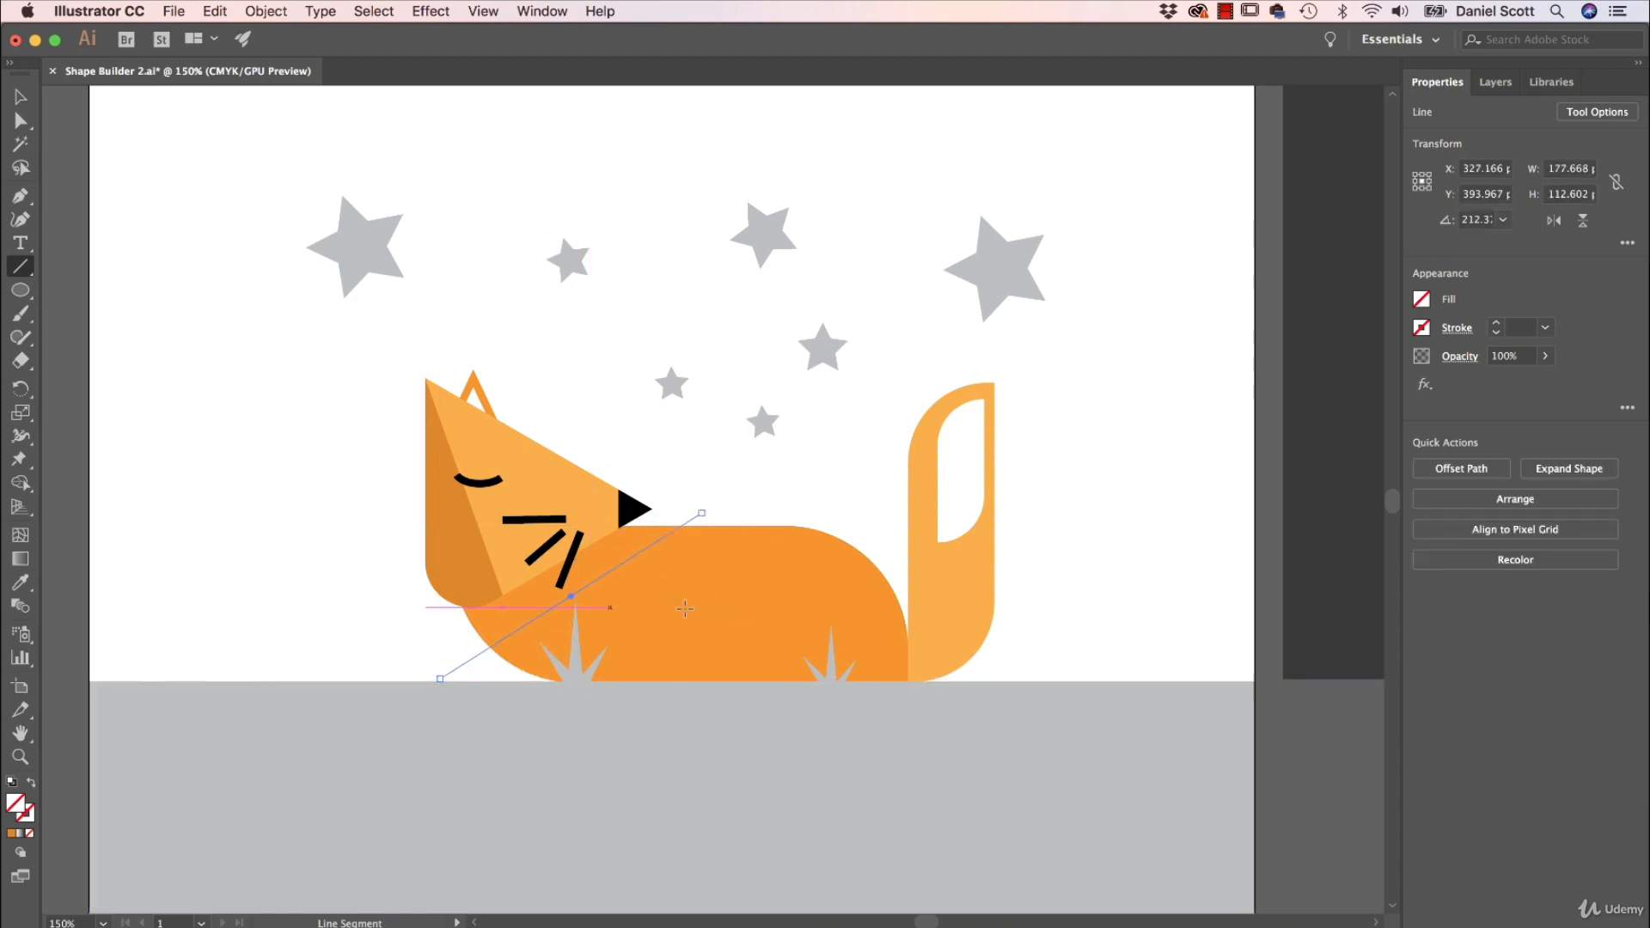
left_click(22, 97)
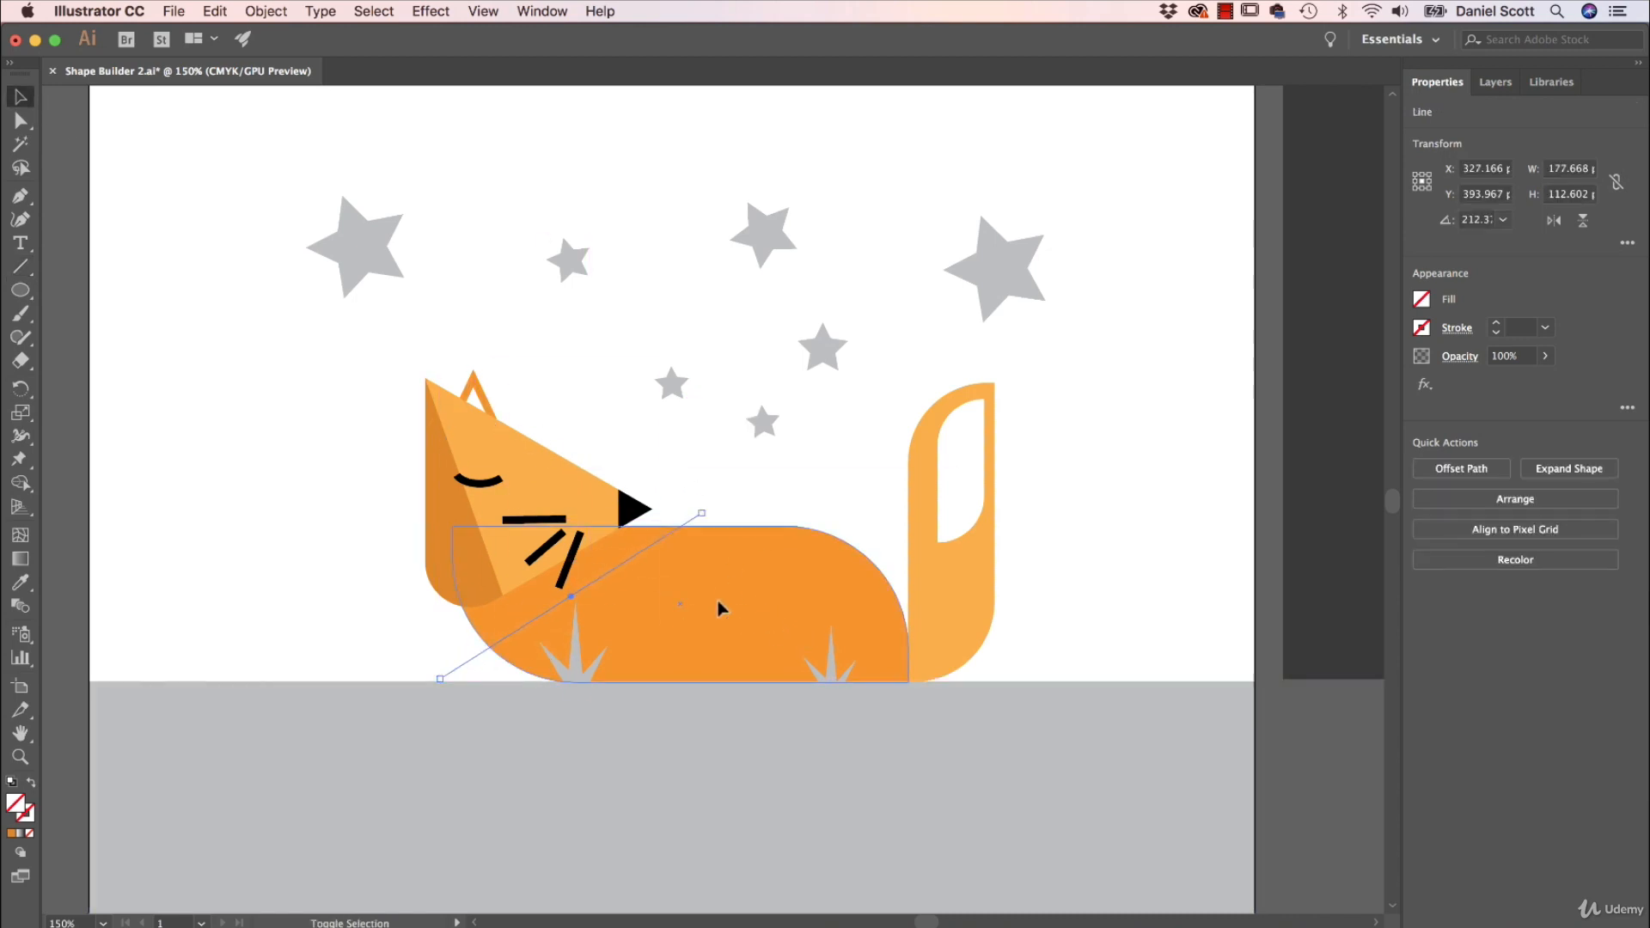
left_click(722, 613, "shift")
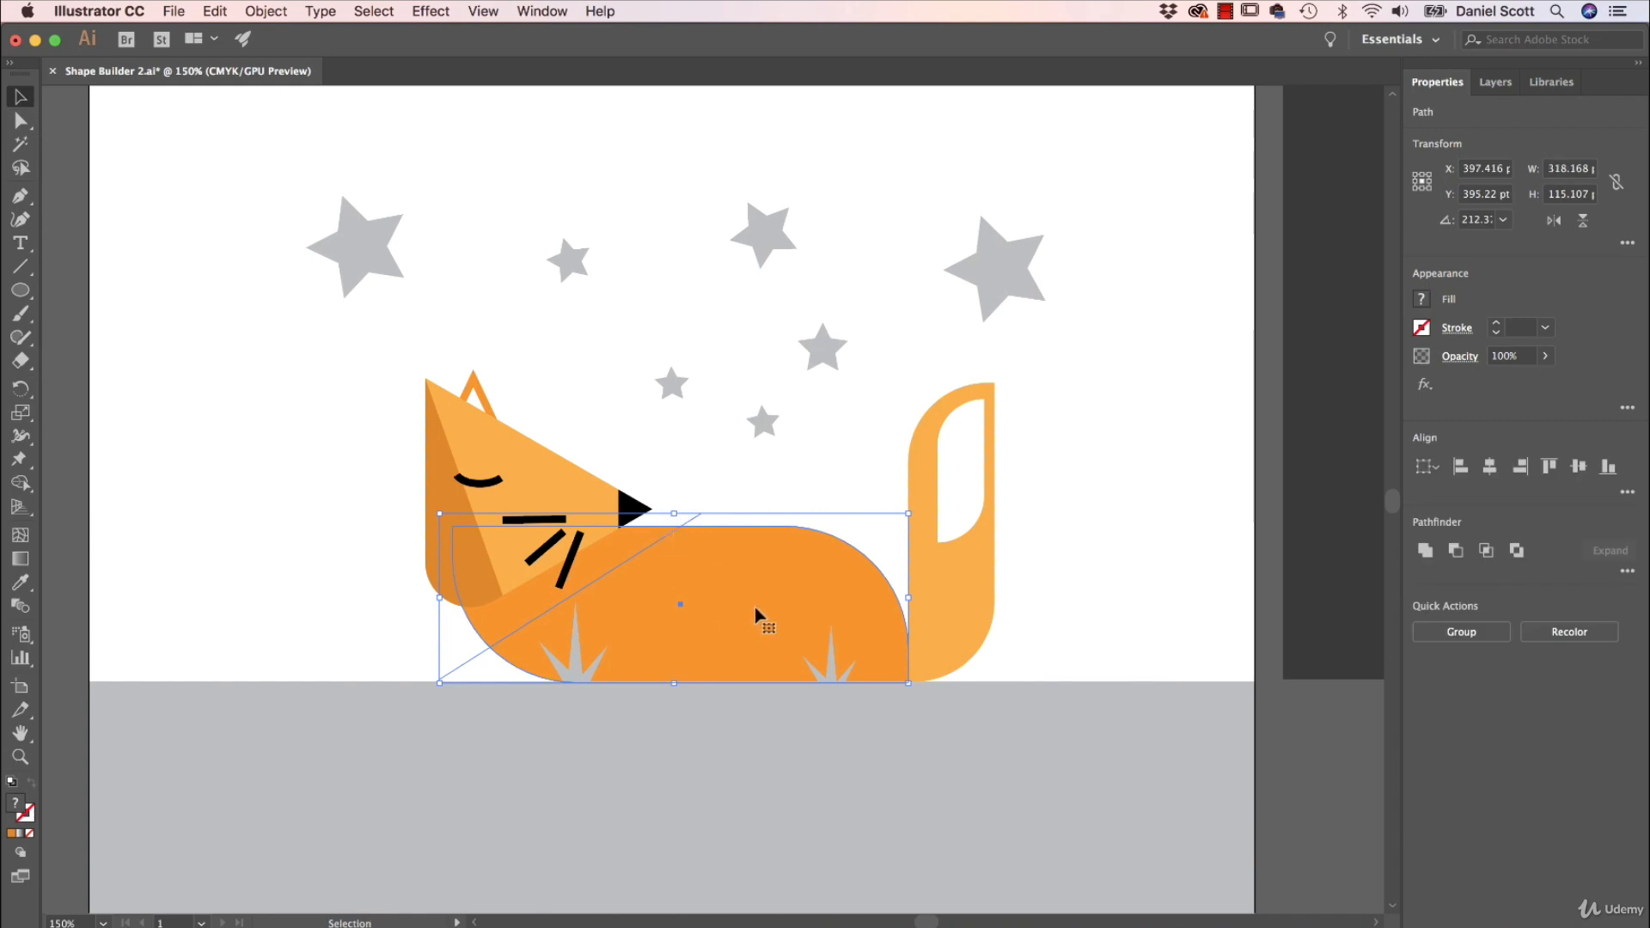
Step: Set the fill colour to the darker orange C0 M50 Y100 K10
left_click(1422, 299)
left_click(20, 483)
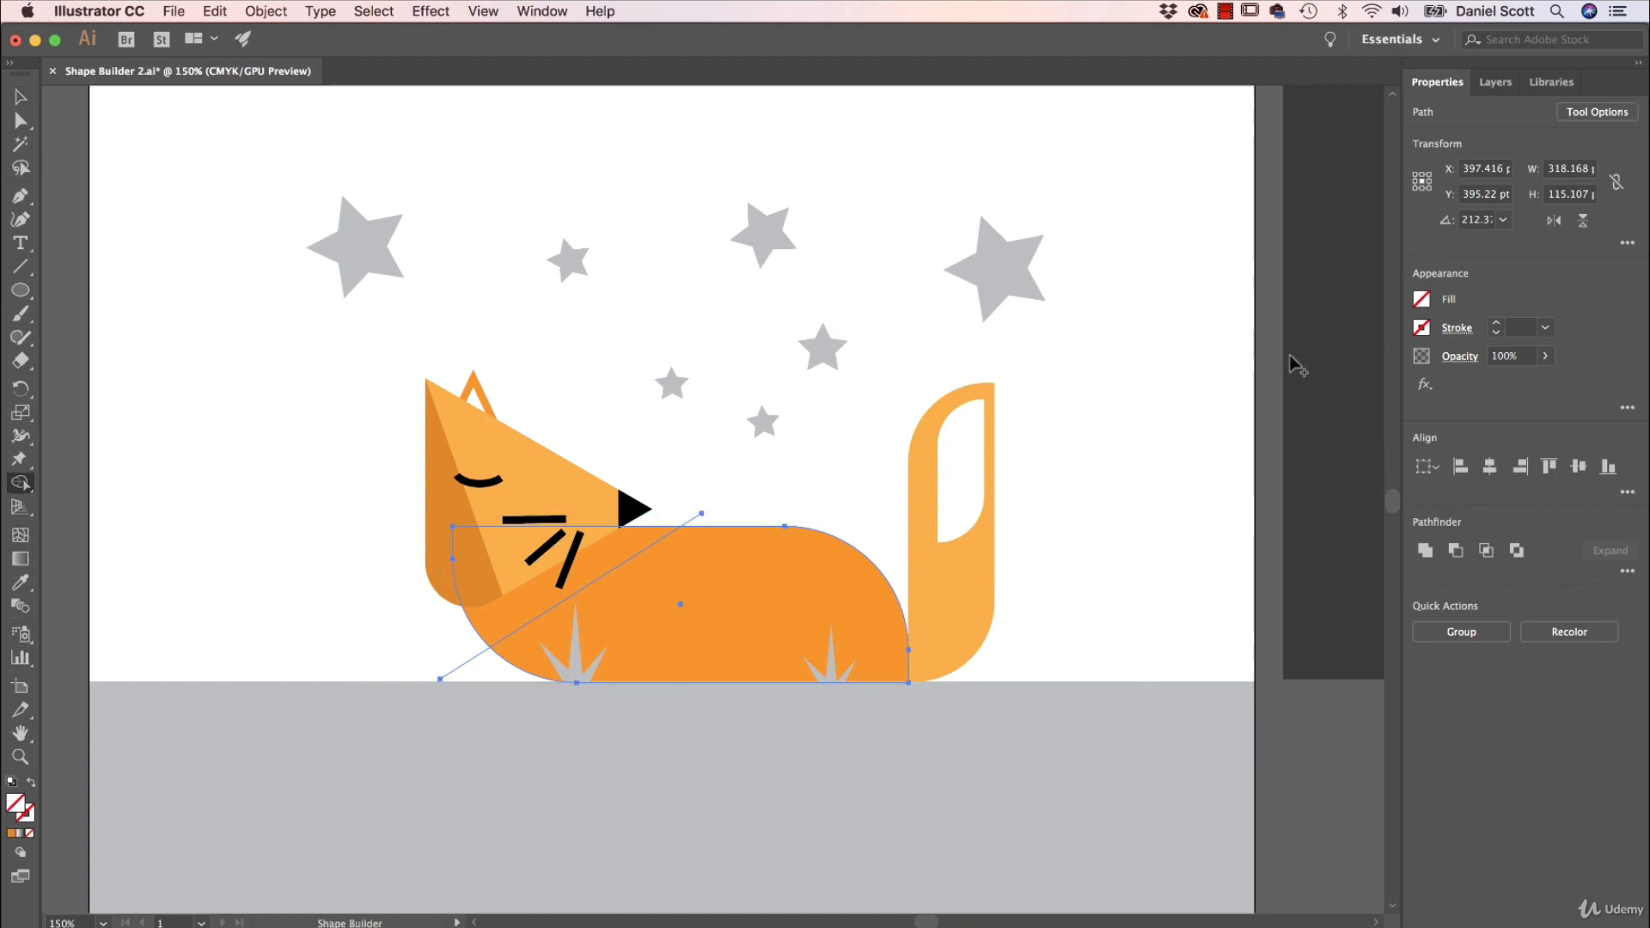
left_click(1421, 300, "shift")
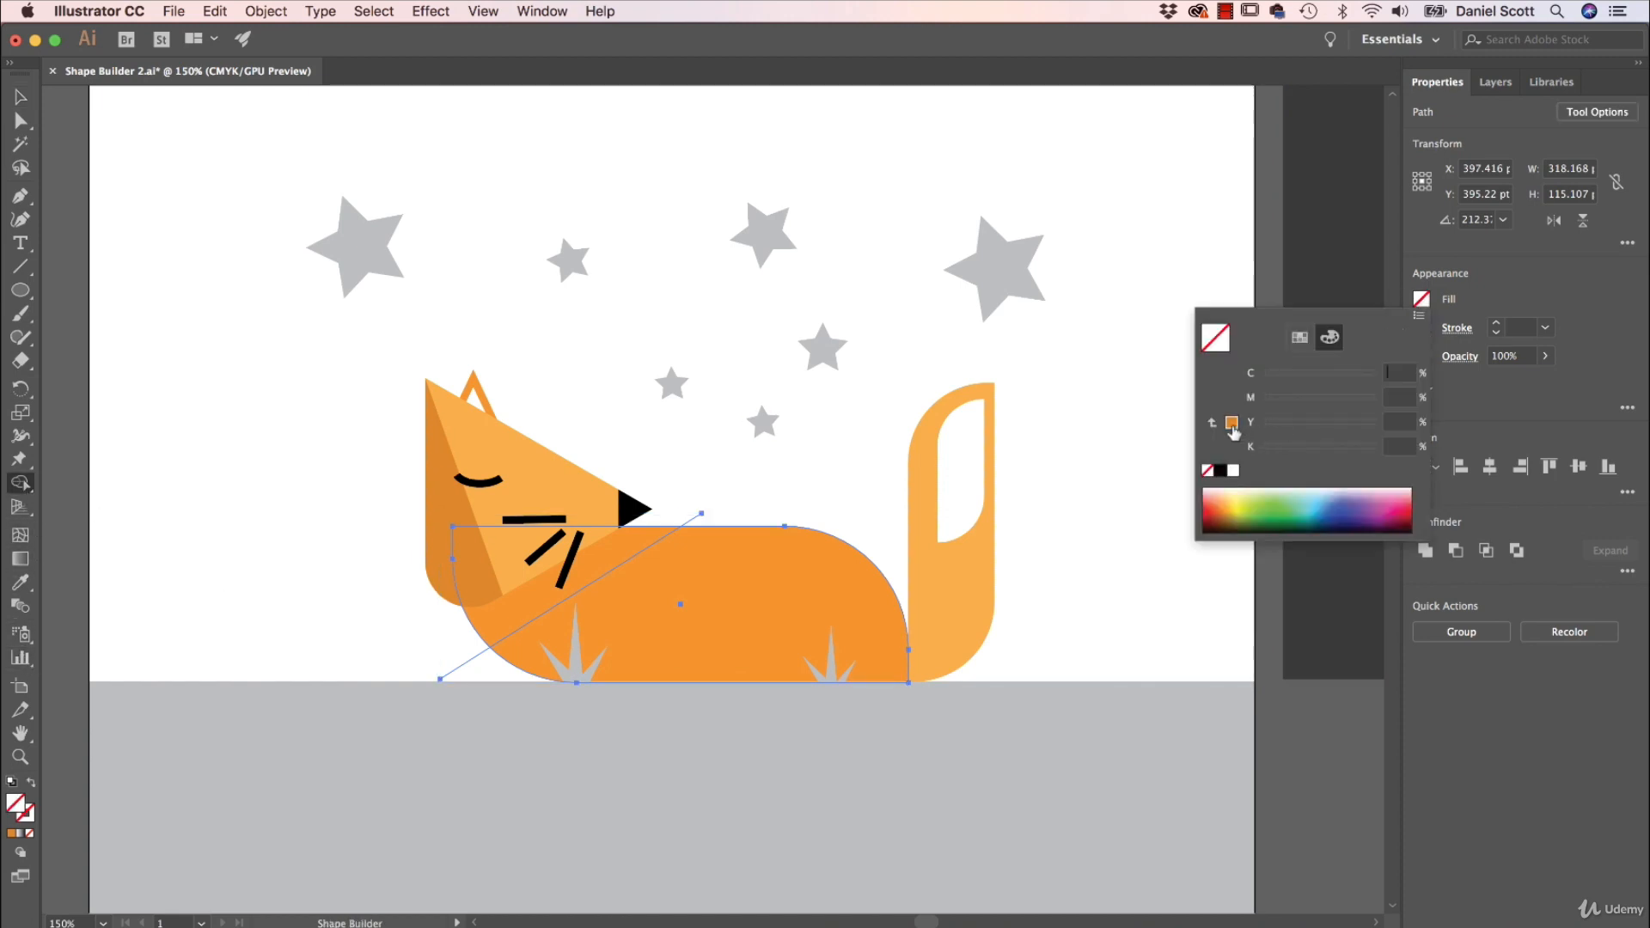
left_click(1232, 424)
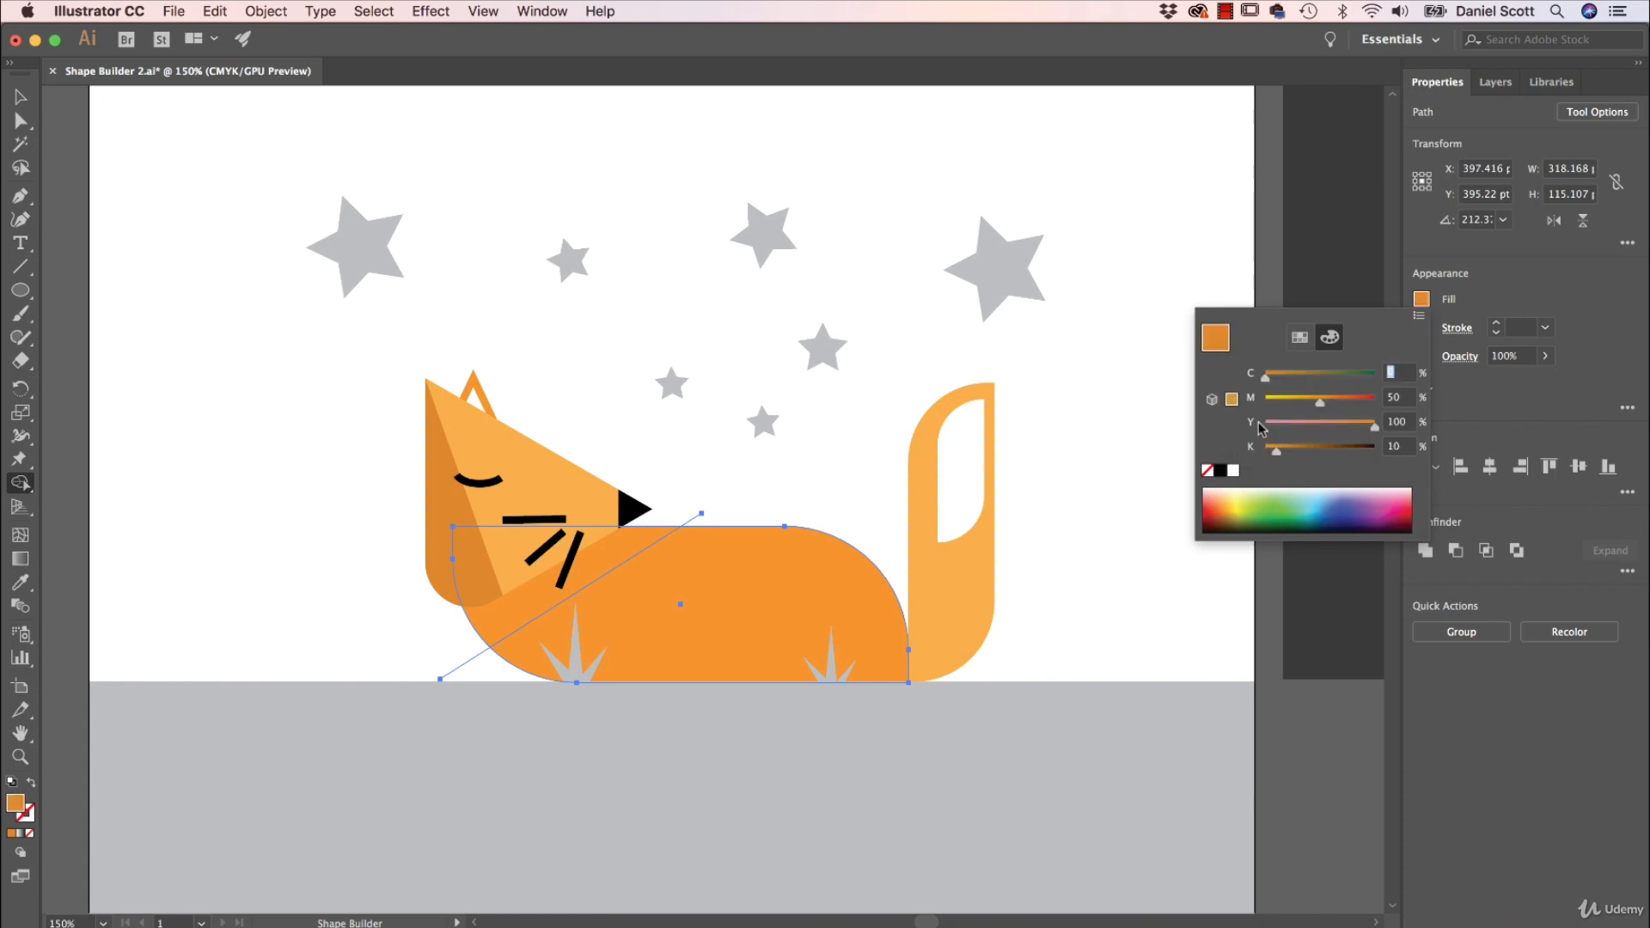
left_click(1299, 336)
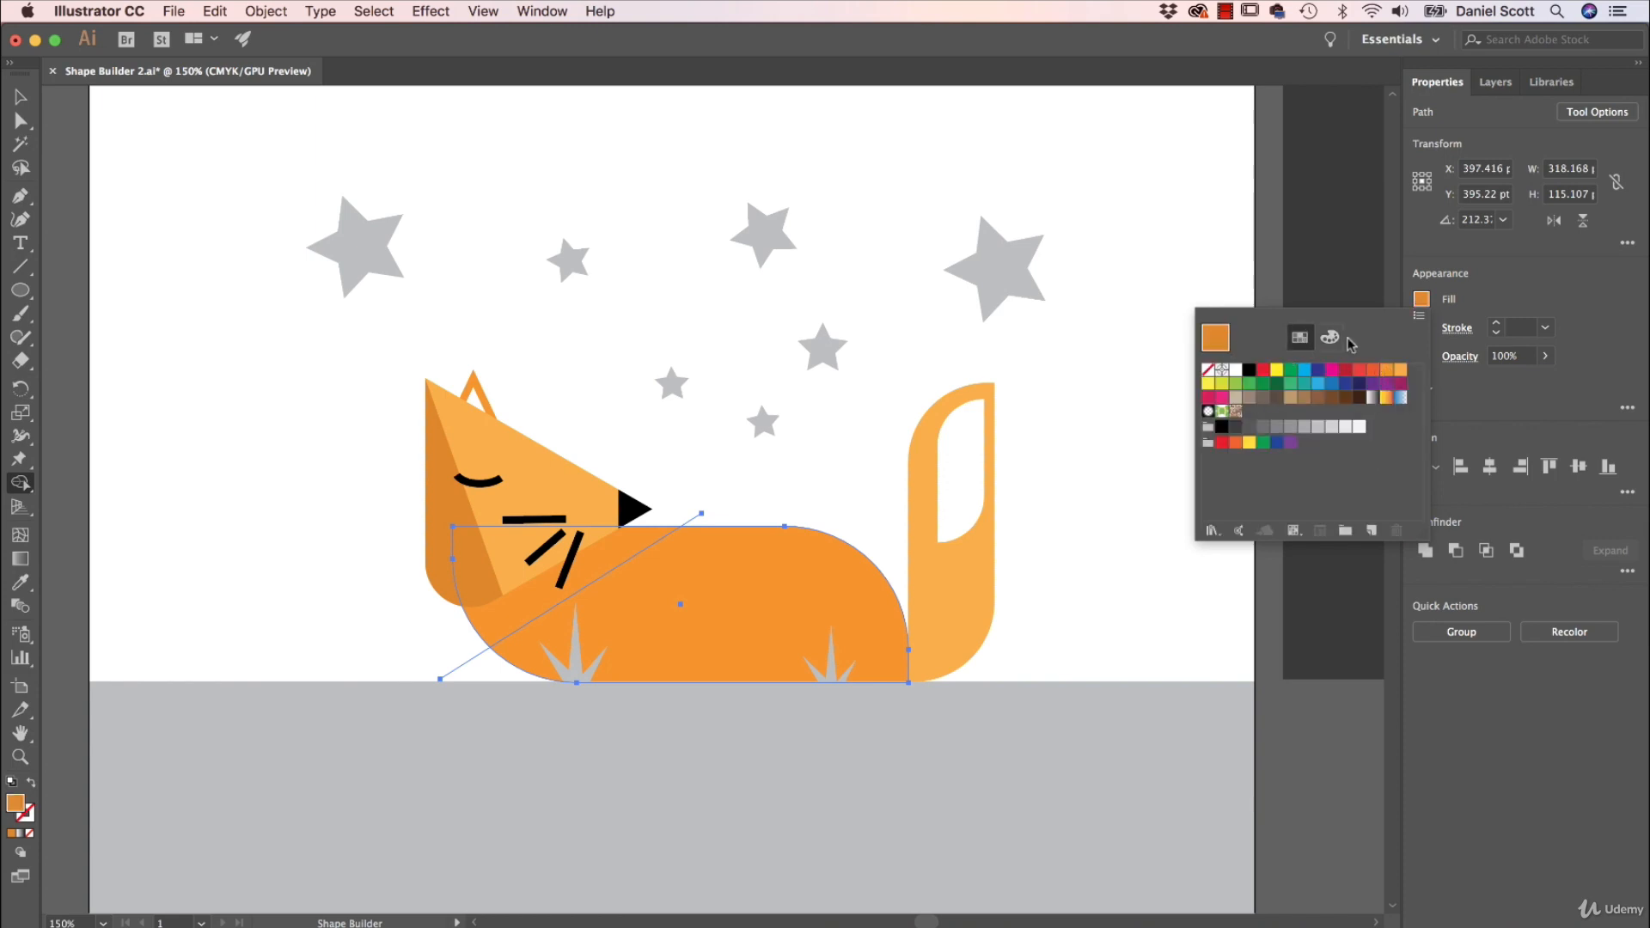
left_click(1331, 338)
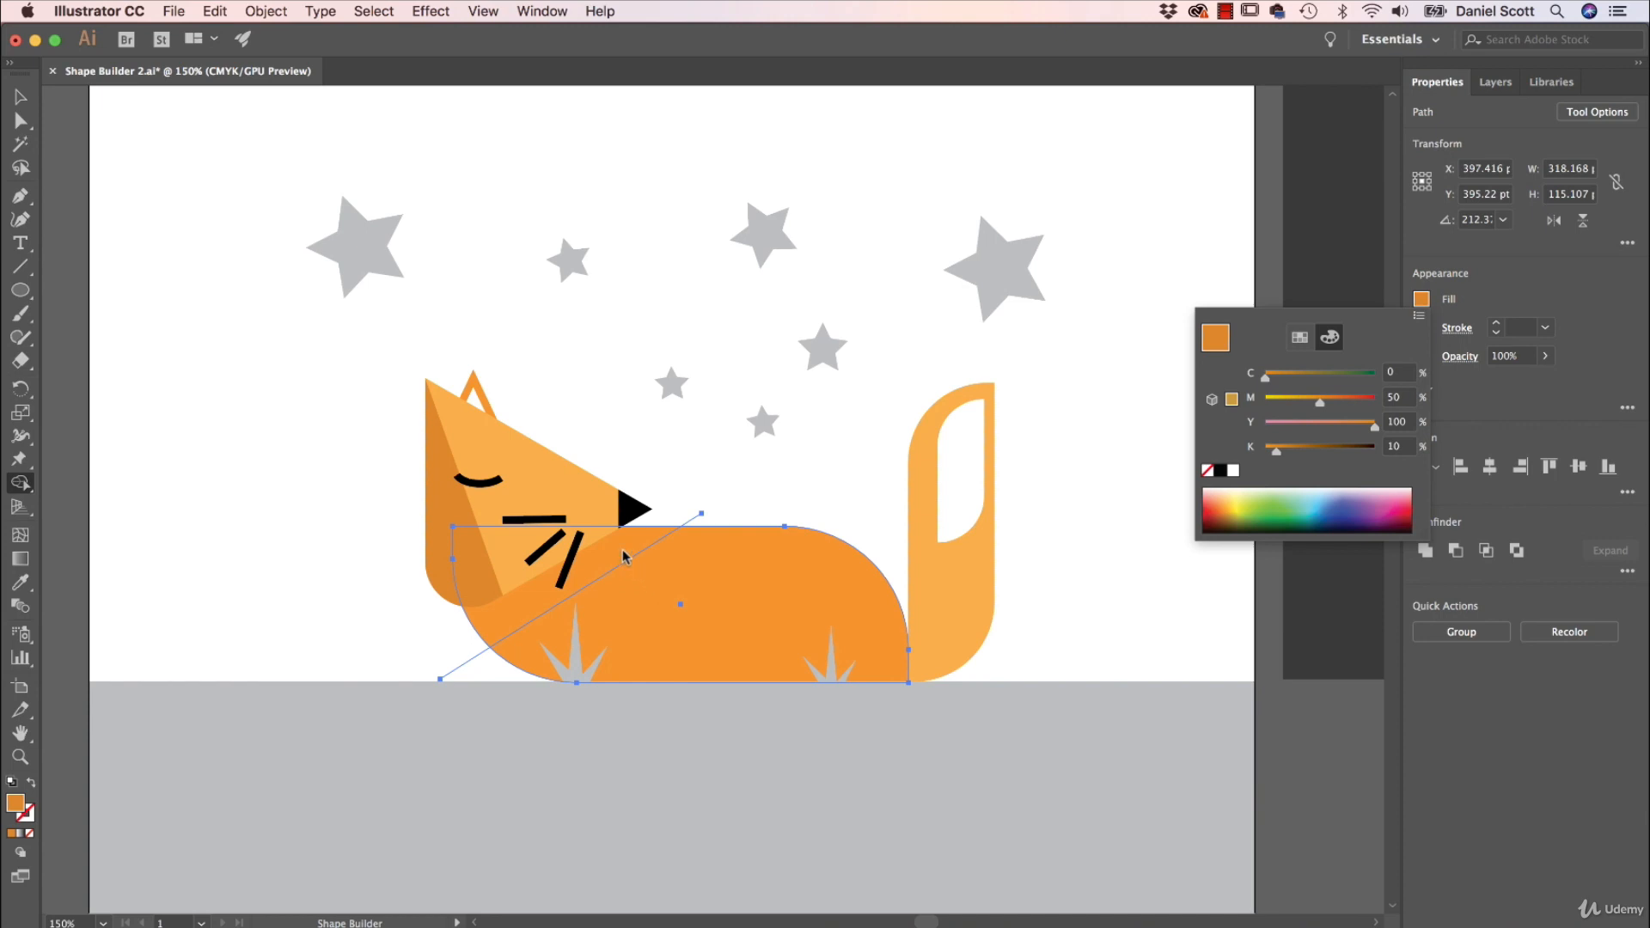
left_click(1517, 277)
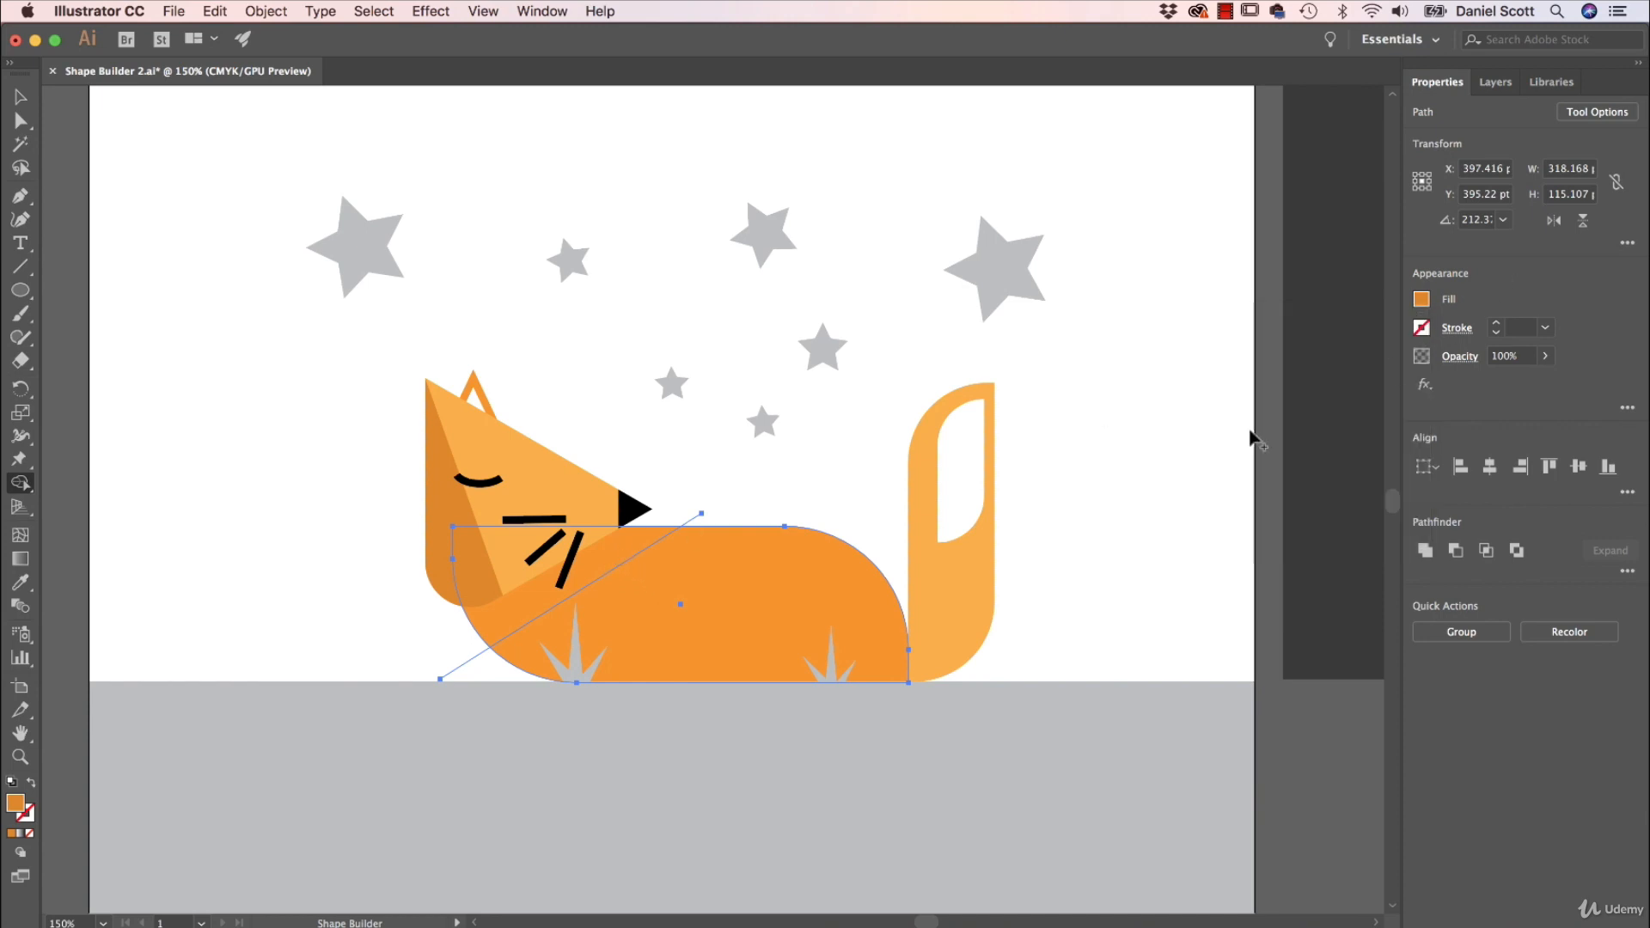
Step: Turn the body region left of the line into its own darker piece, then deselect
left_click(615, 564)
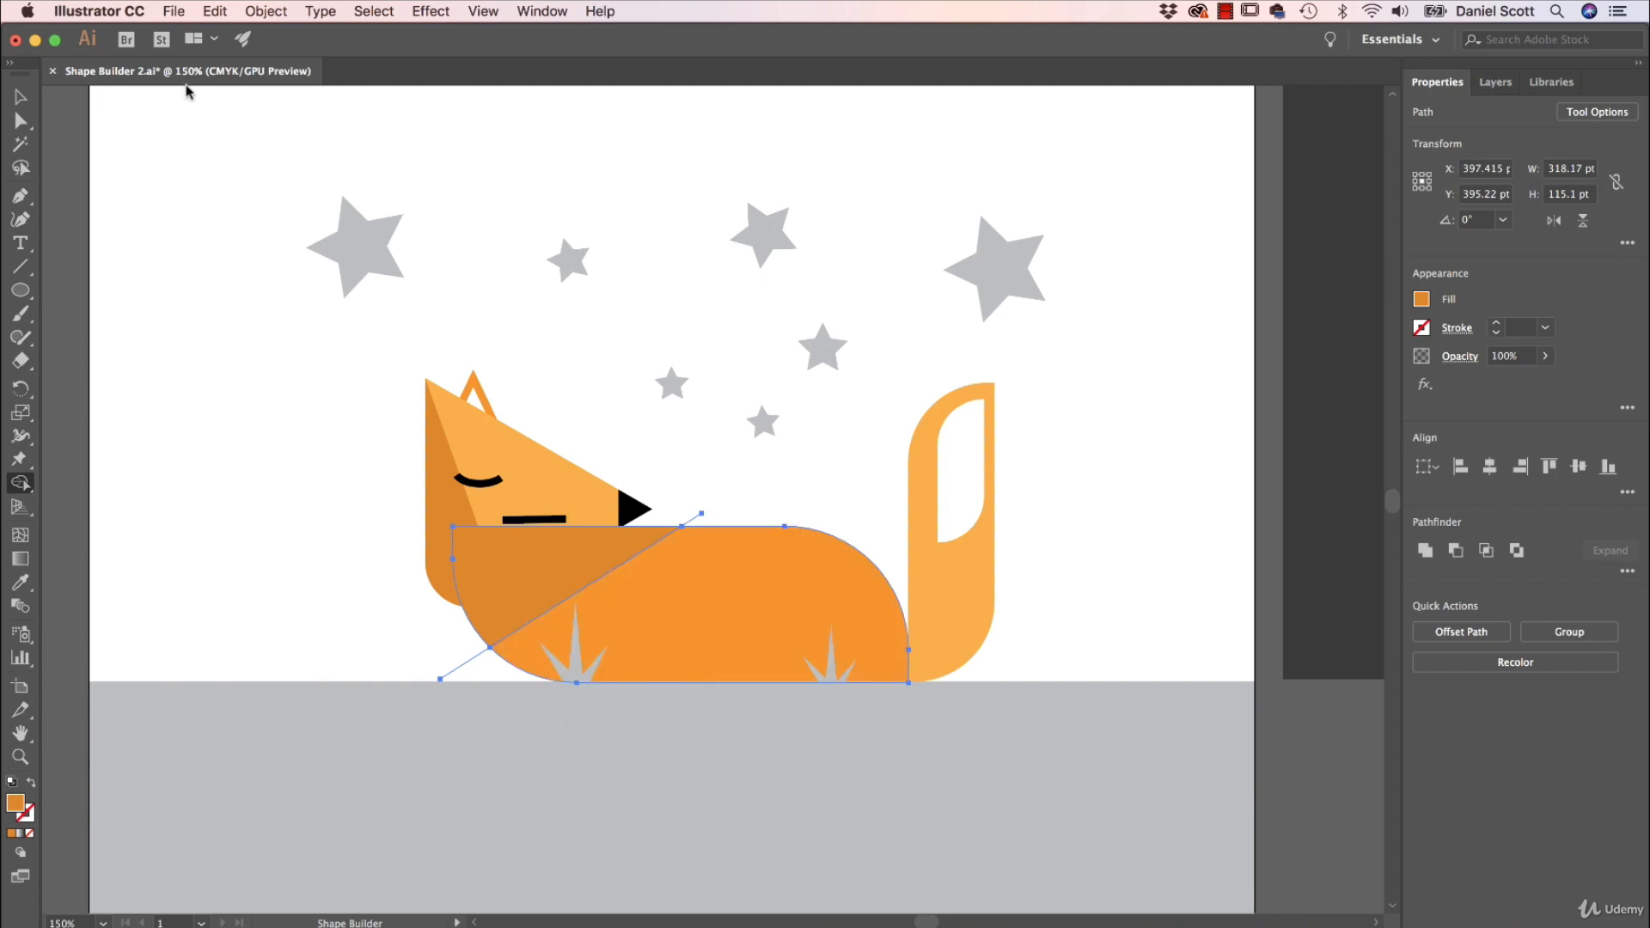
left_click(21, 98)
left_click(174, 414)
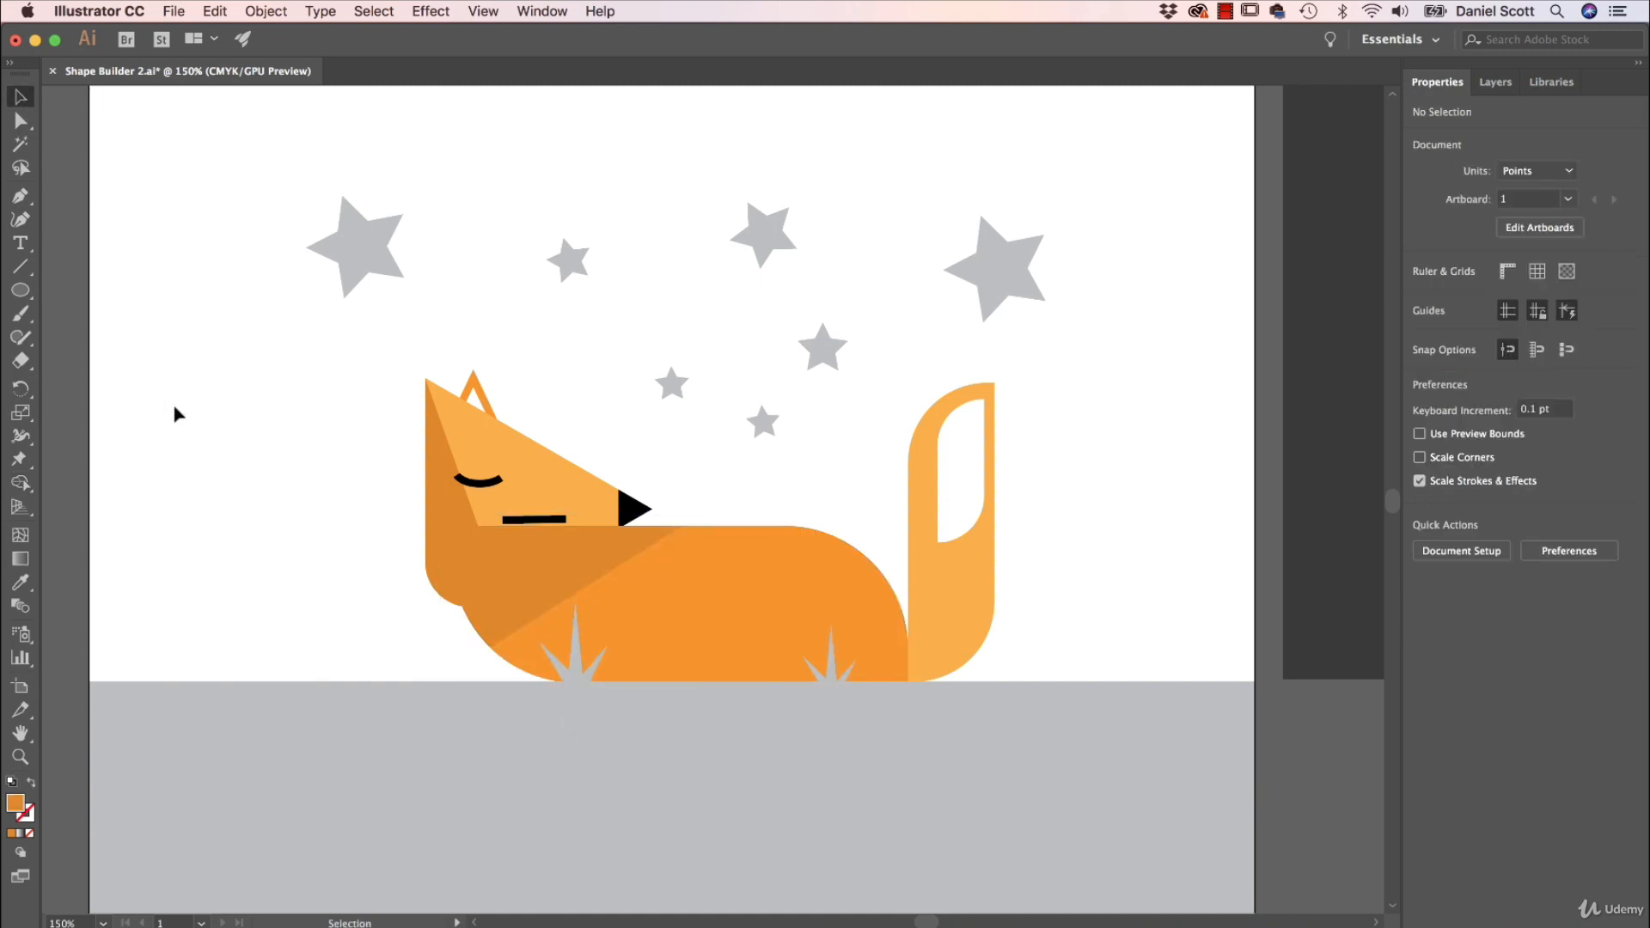
Step: Move the darker-orange body piece one step back in the stacking order
left_click_drag(568, 574, 399, 479)
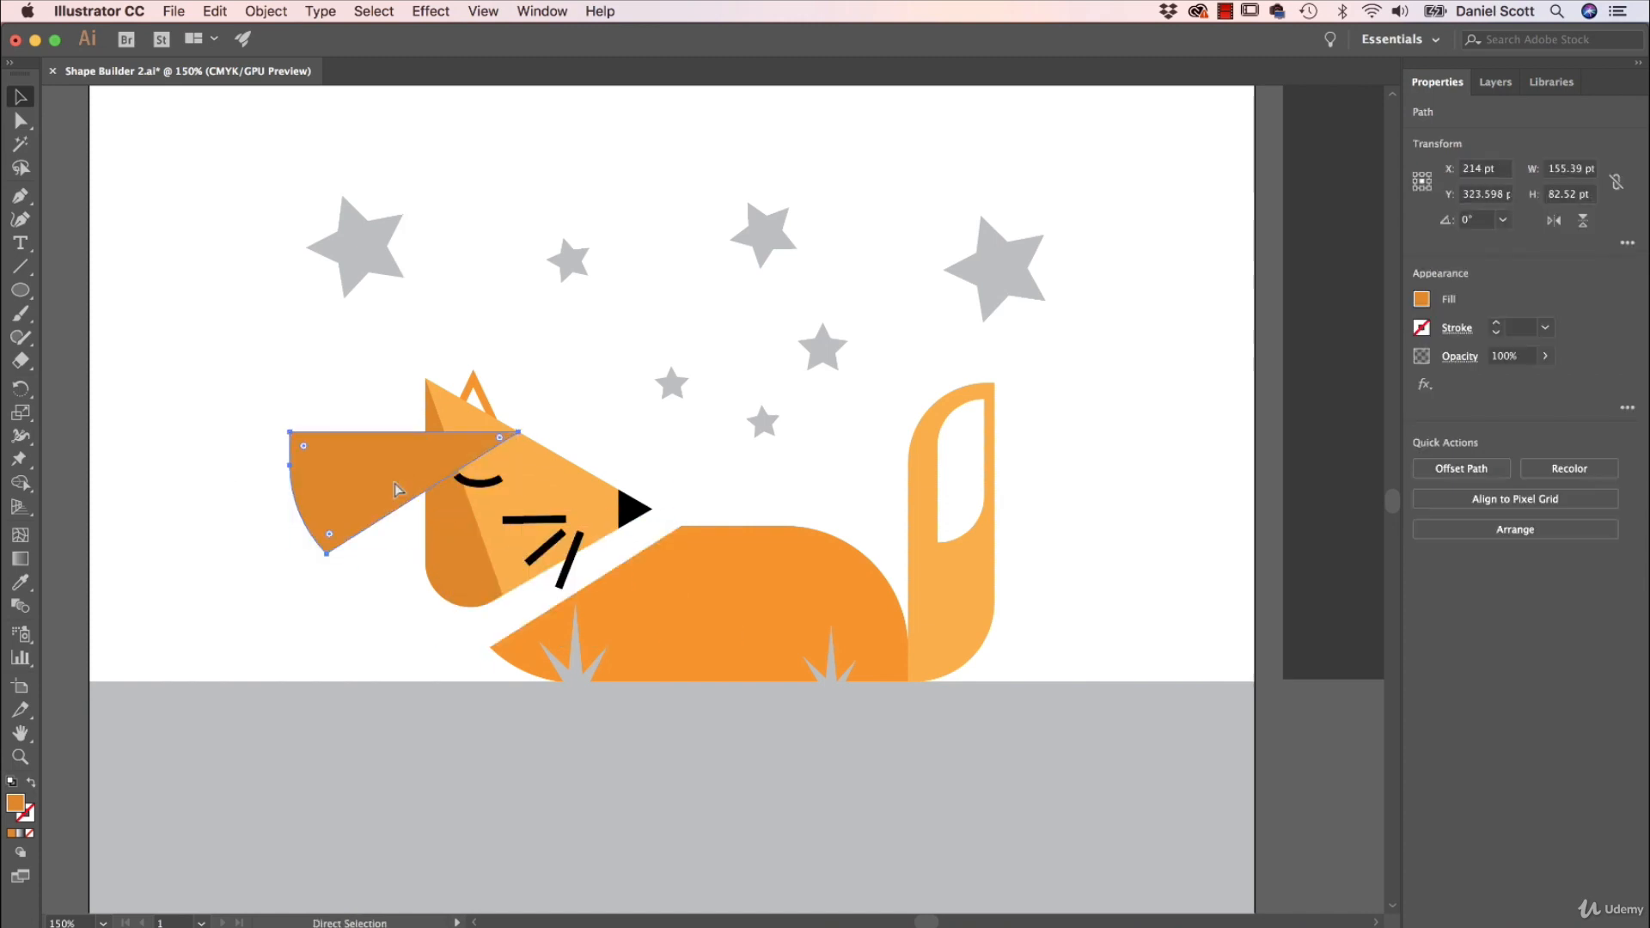
key("super+z")
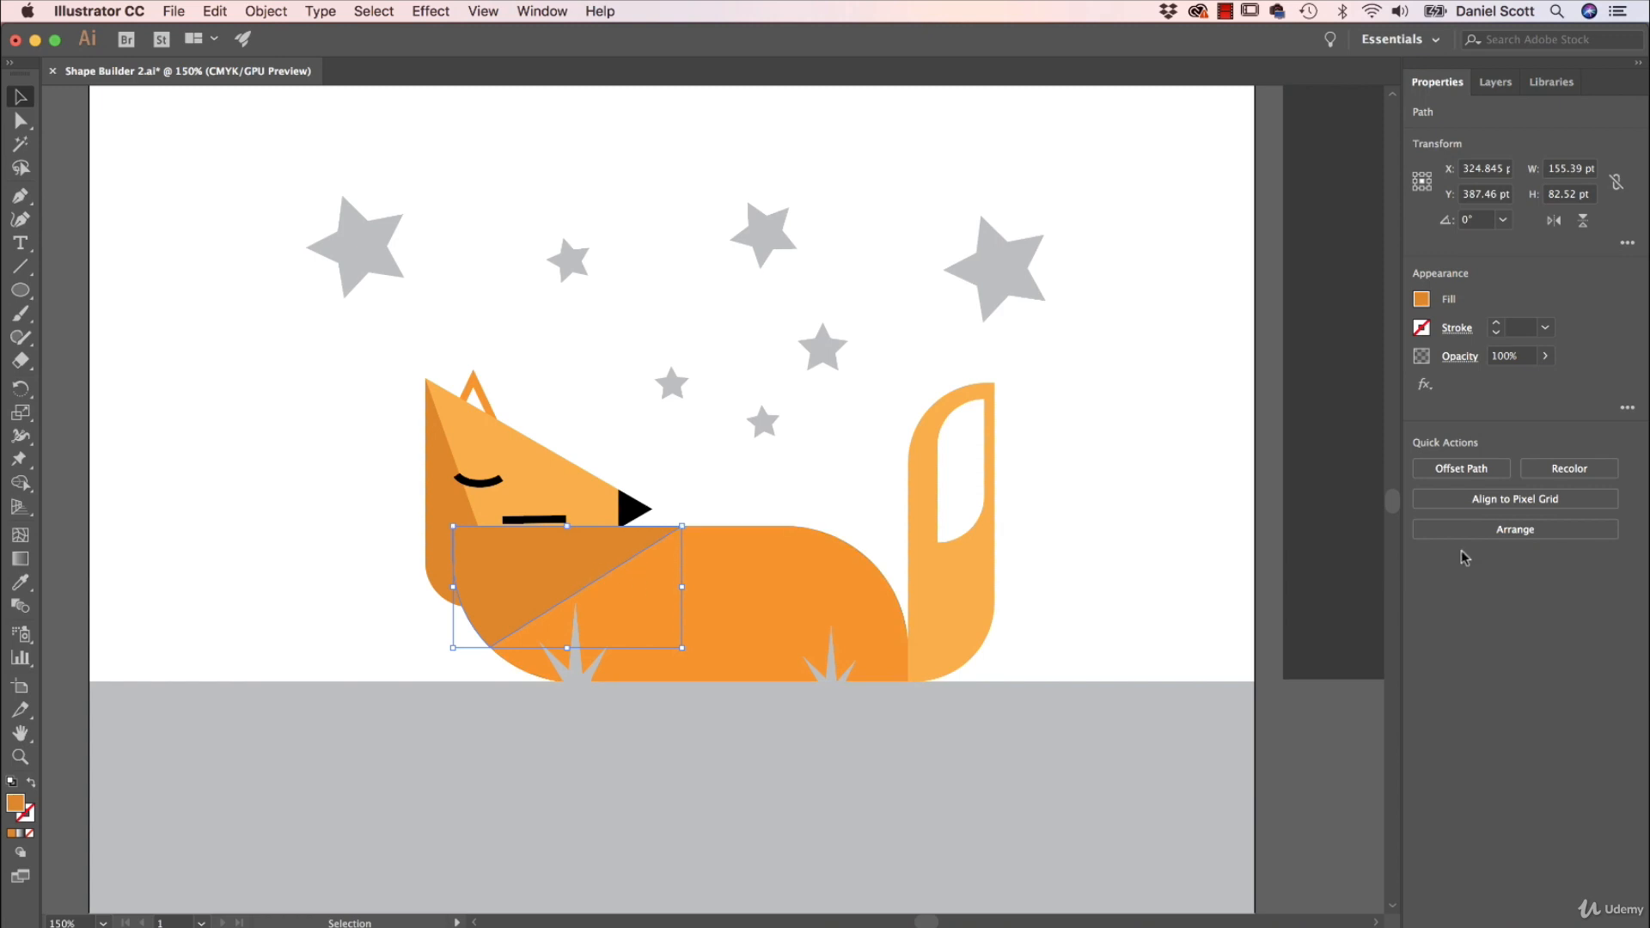
left_click(1520, 533)
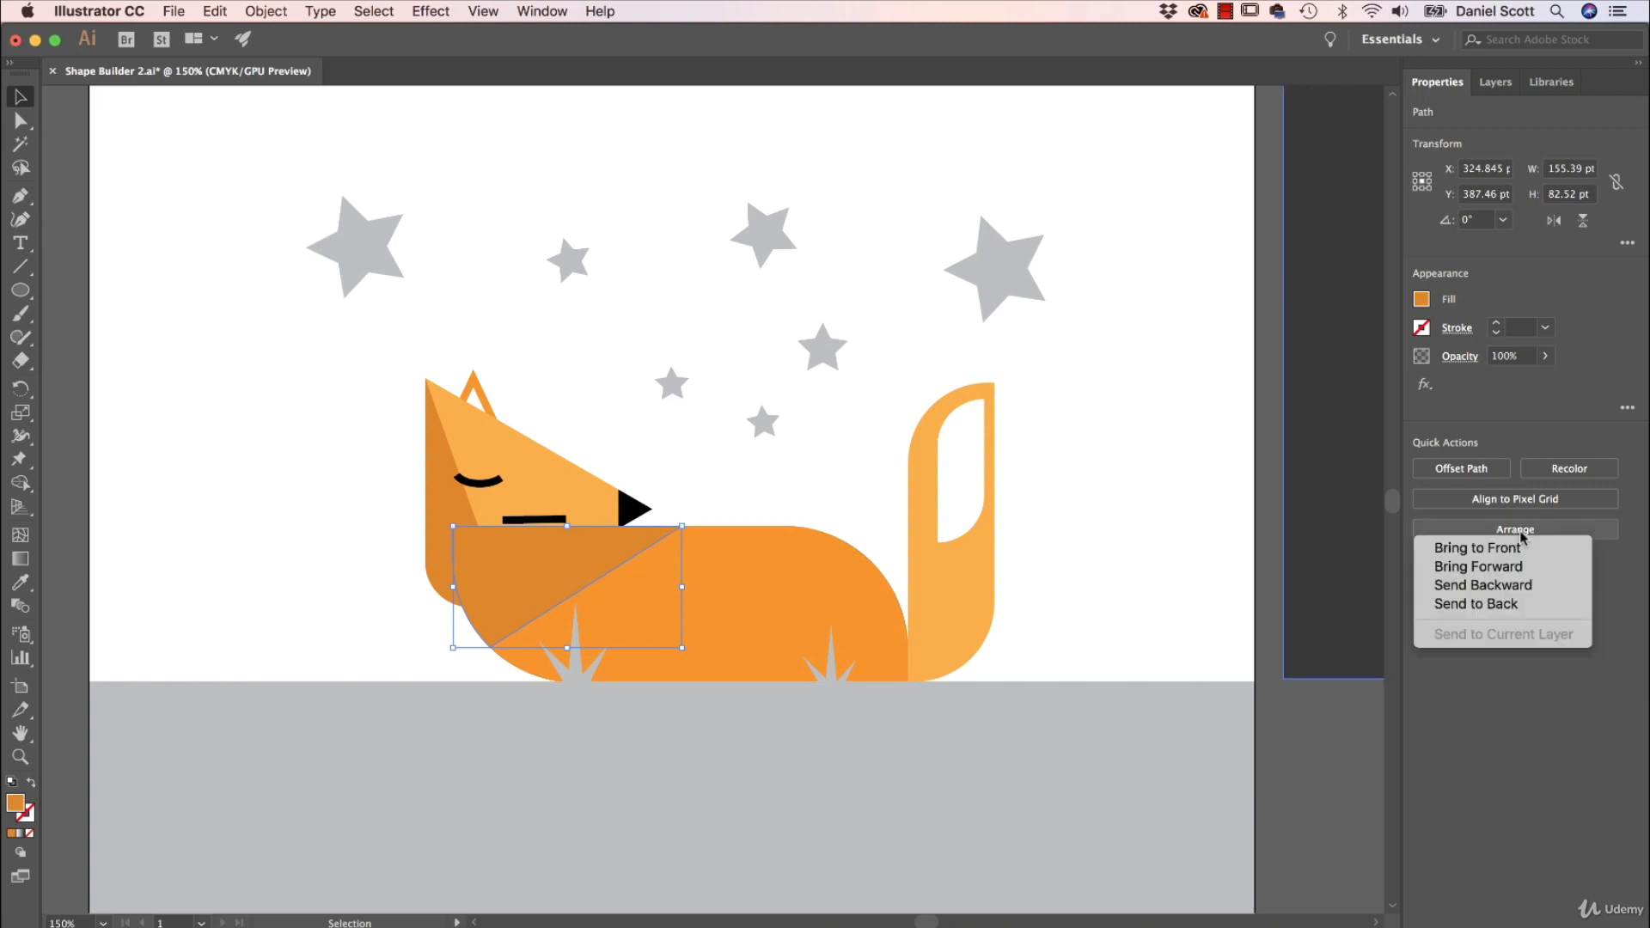
left_click(1493, 587)
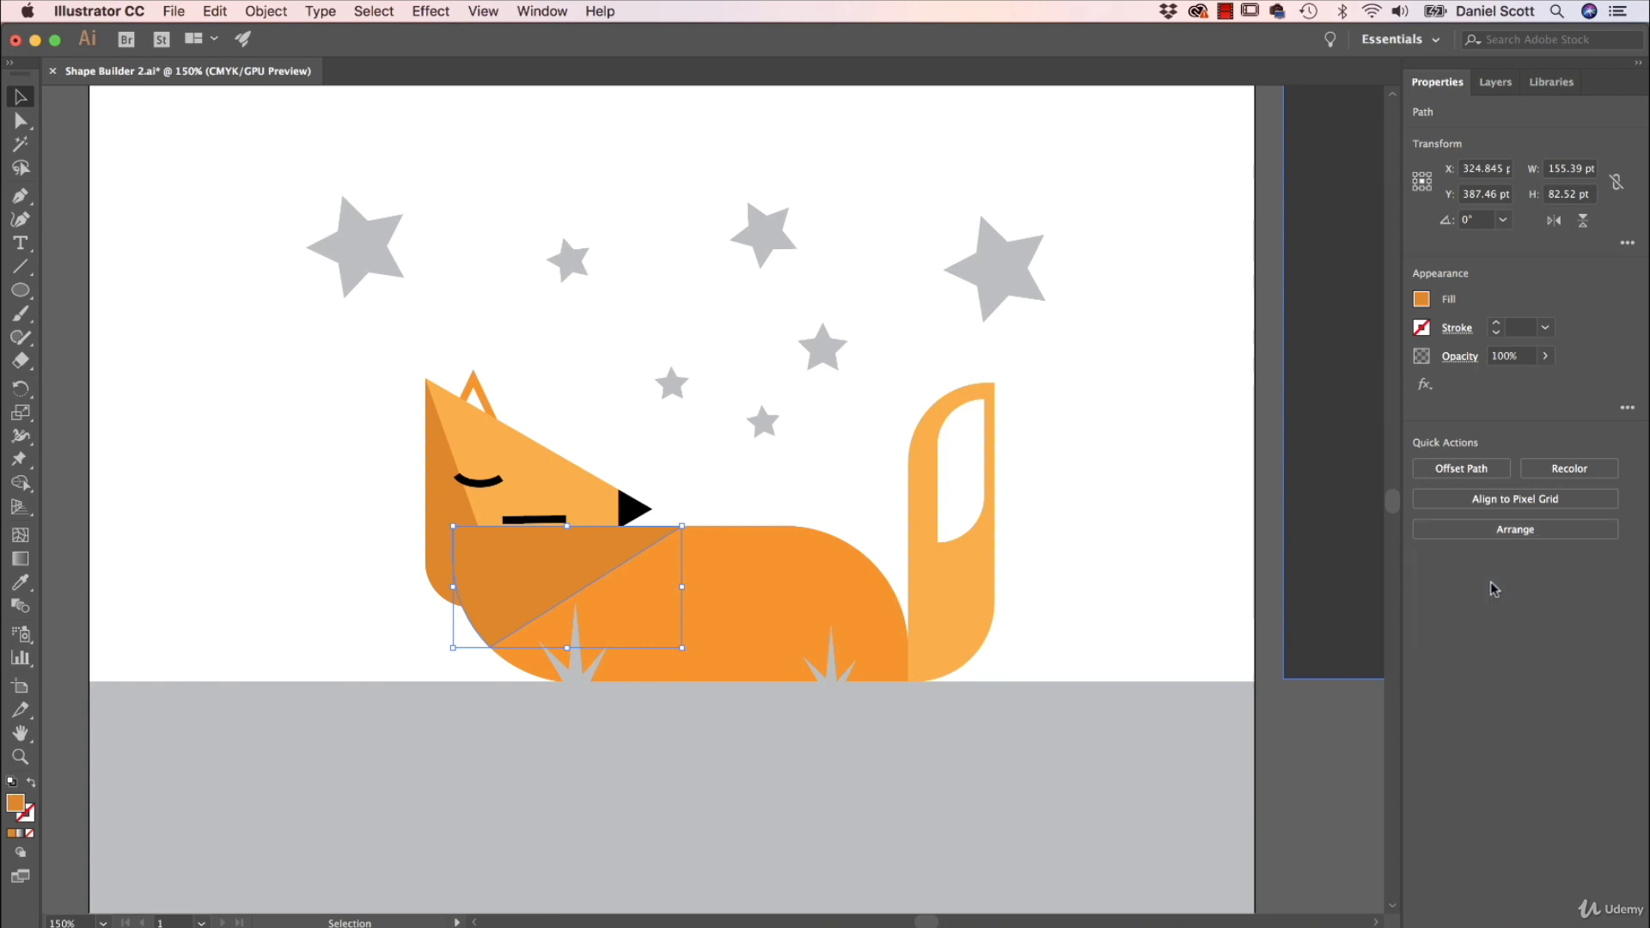
Step: Reselect the darker body piece and send it behind everything so the whiskers show
left_click(943, 571)
left_click(574, 574)
left_click(1496, 531)
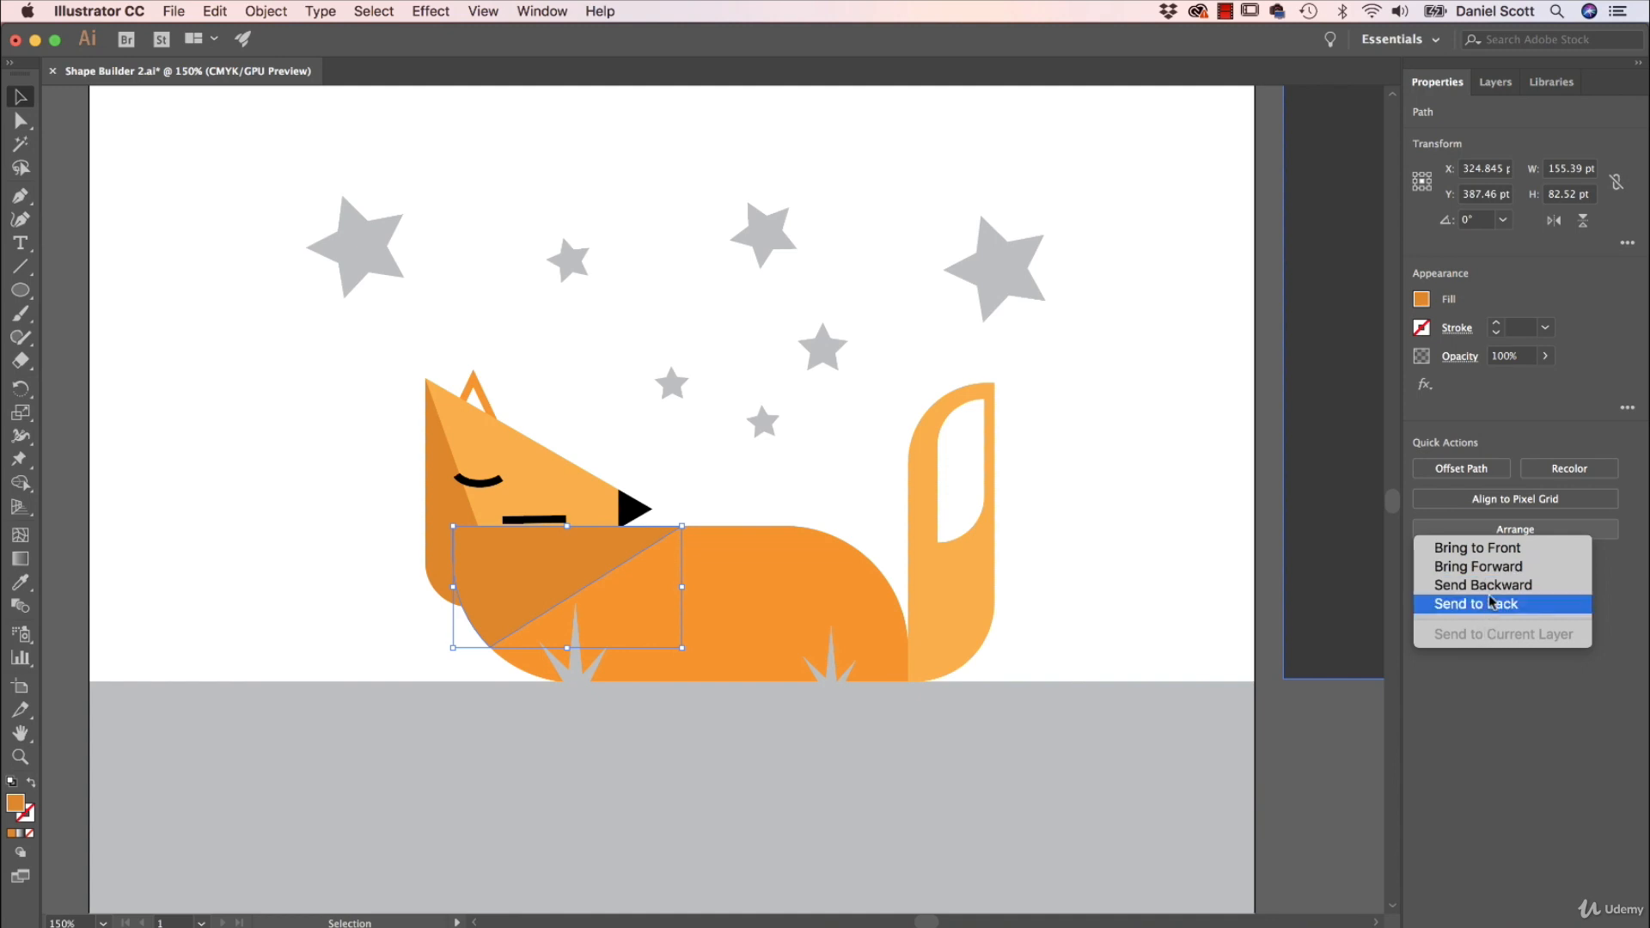
left_click(1510, 532)
left_click(1510, 531)
left_click(1510, 587)
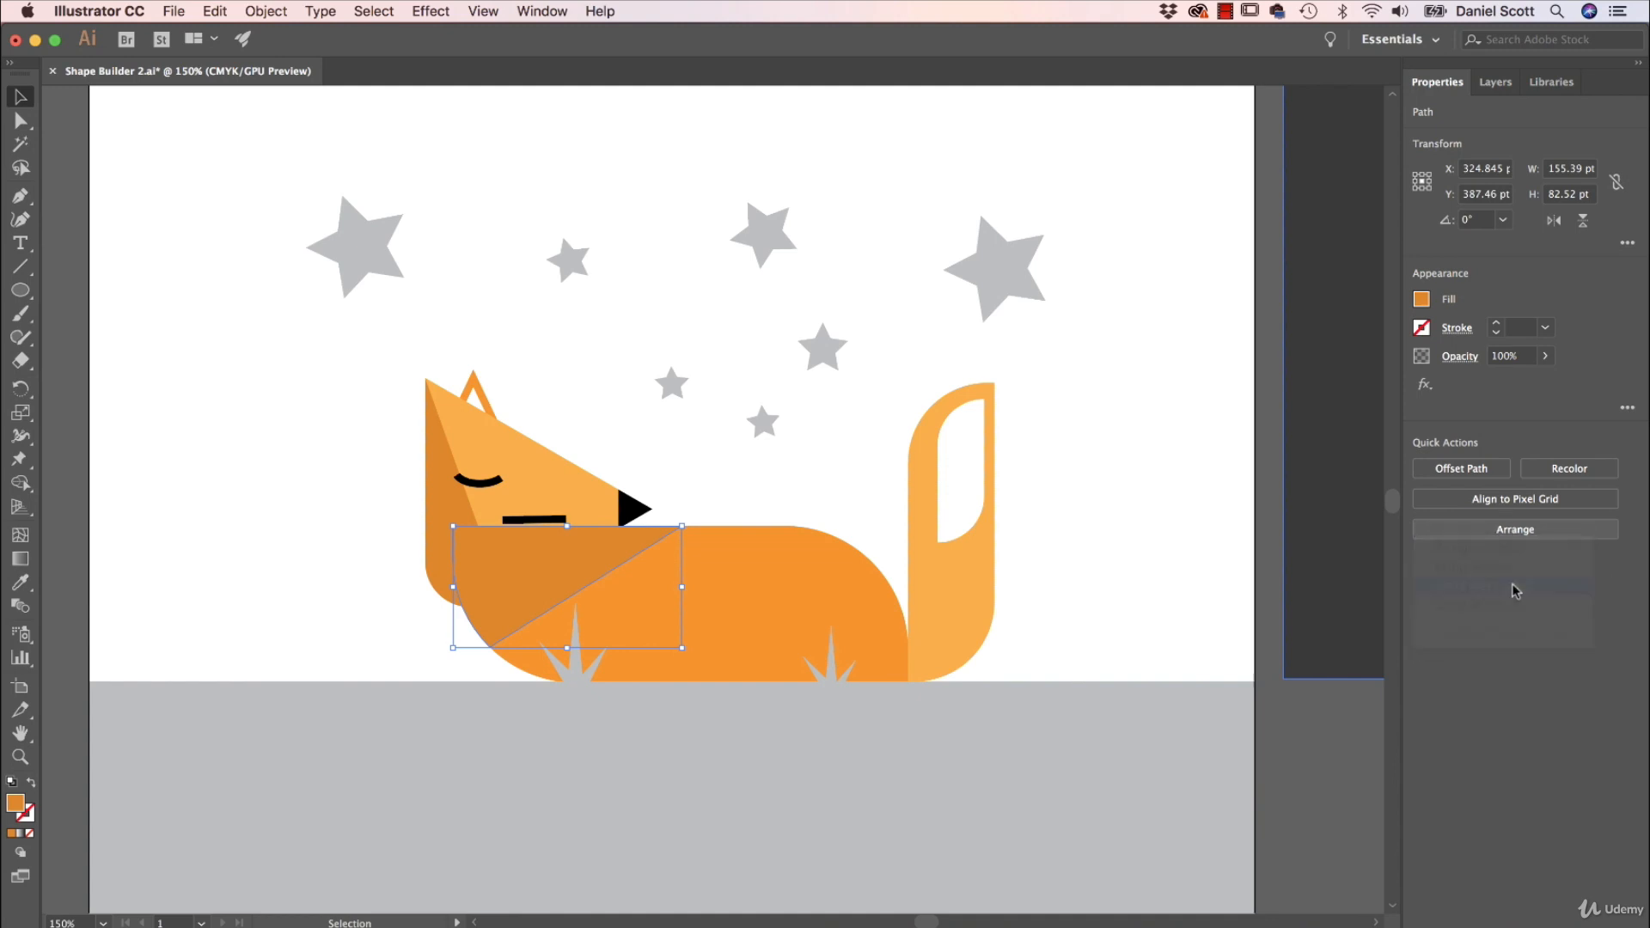
left_click(1504, 531)
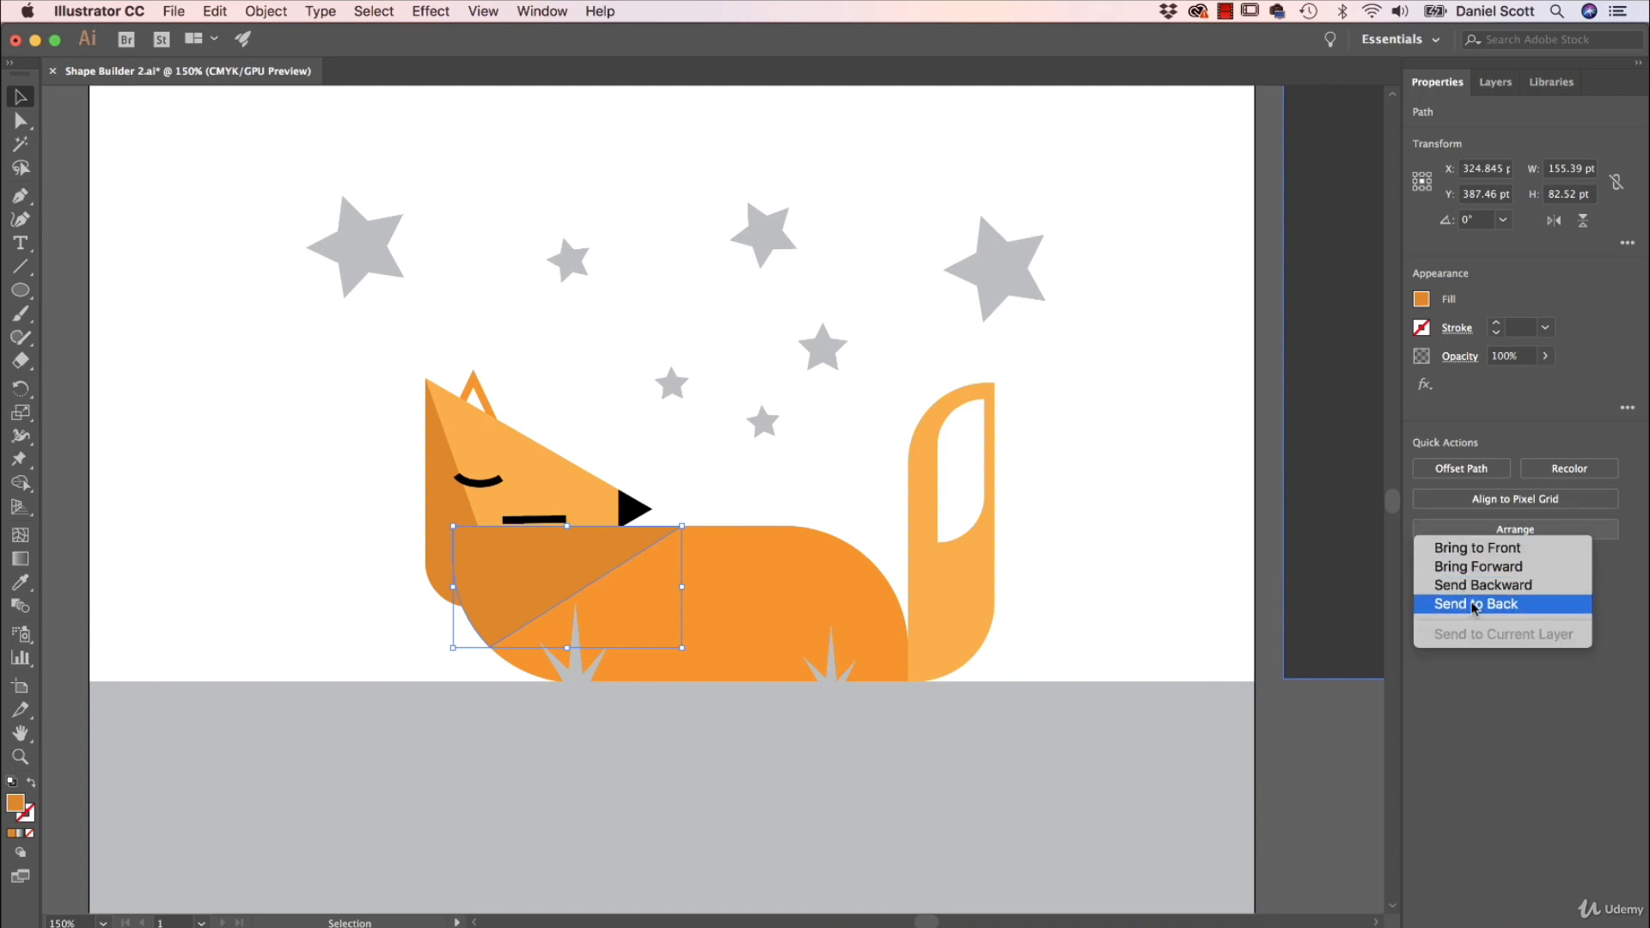
left_click(1473, 604)
left_click(1139, 638)
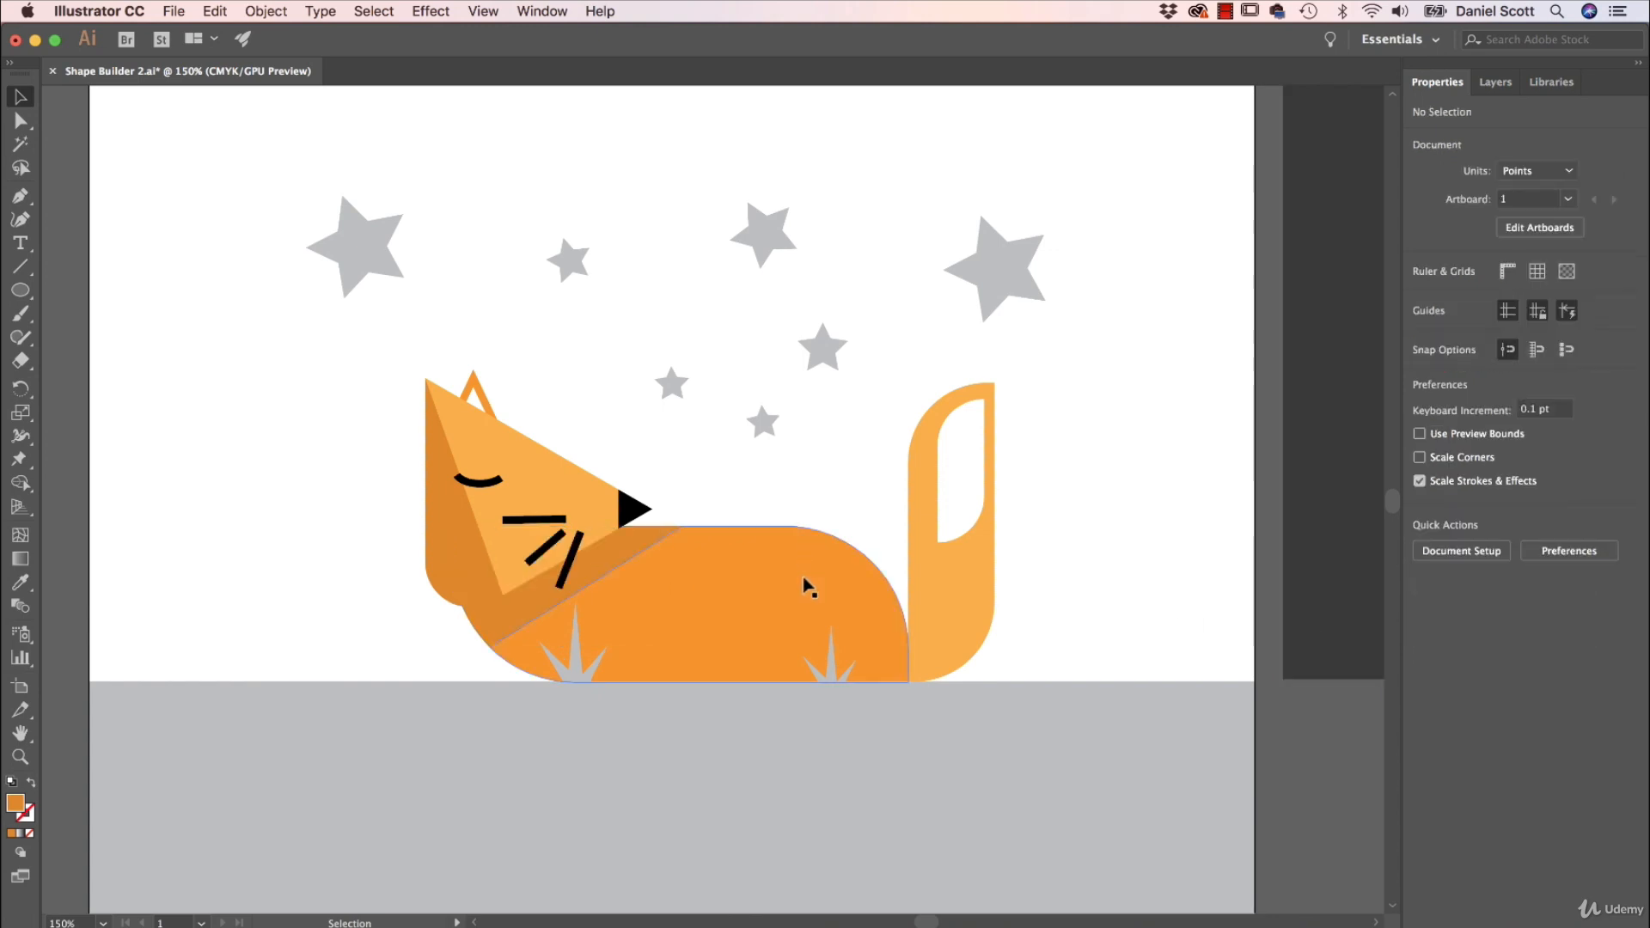
Step: Paste an enlarged copy of the fox body, offset it down-left, and select it with the original
left_click(778, 633)
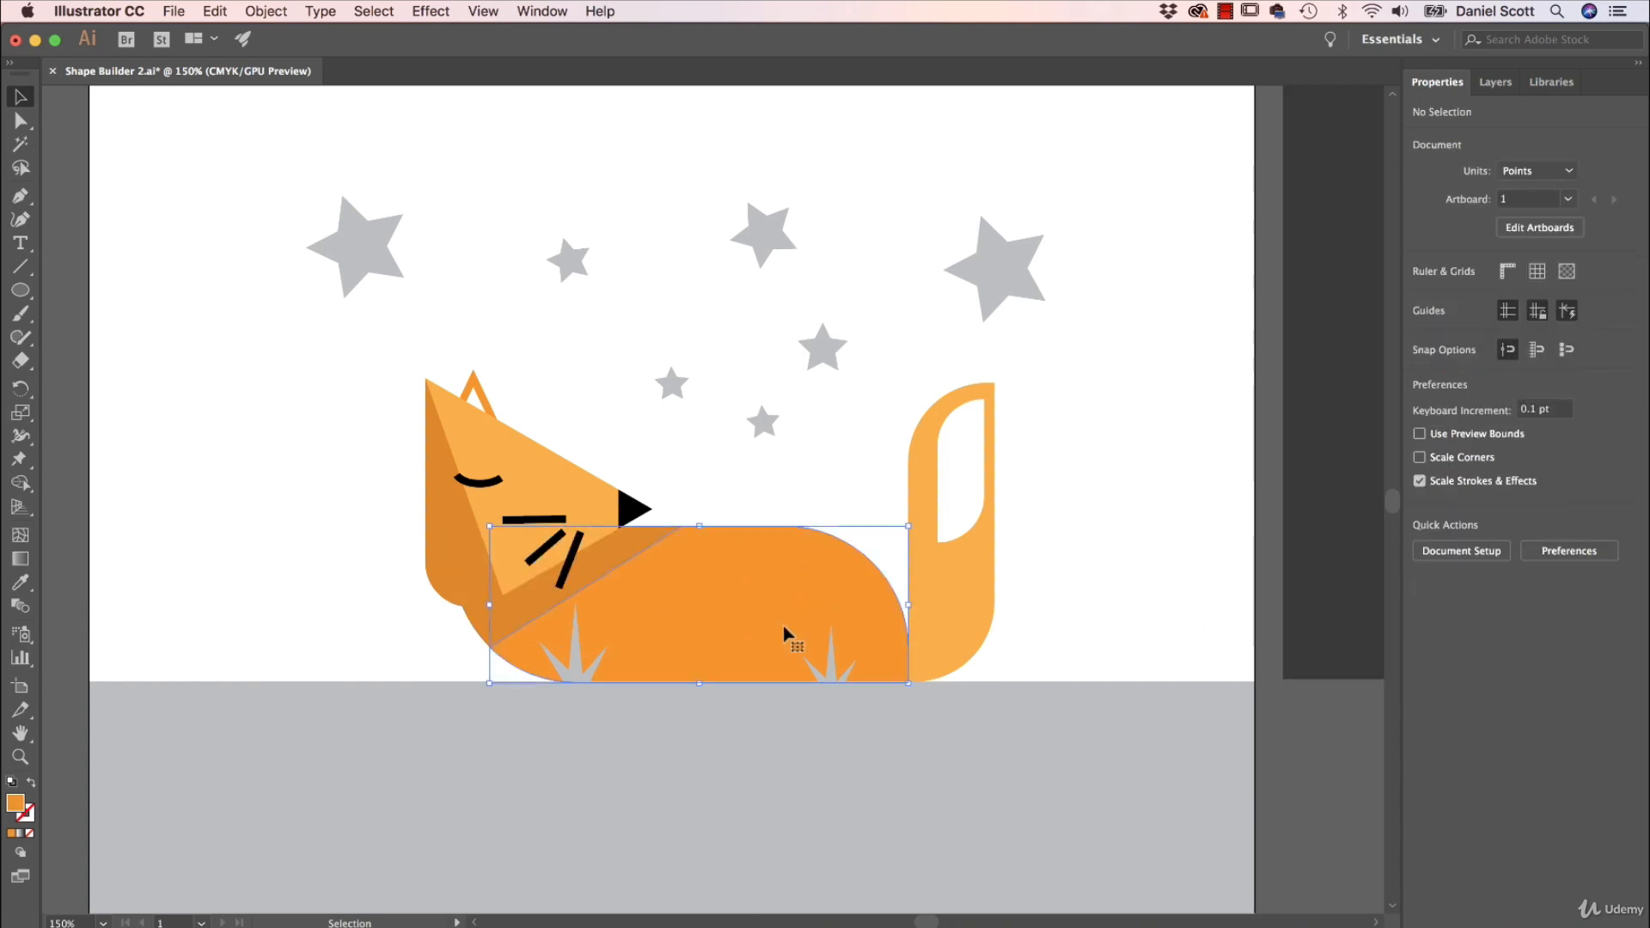
key("super+c")
key("super+v")
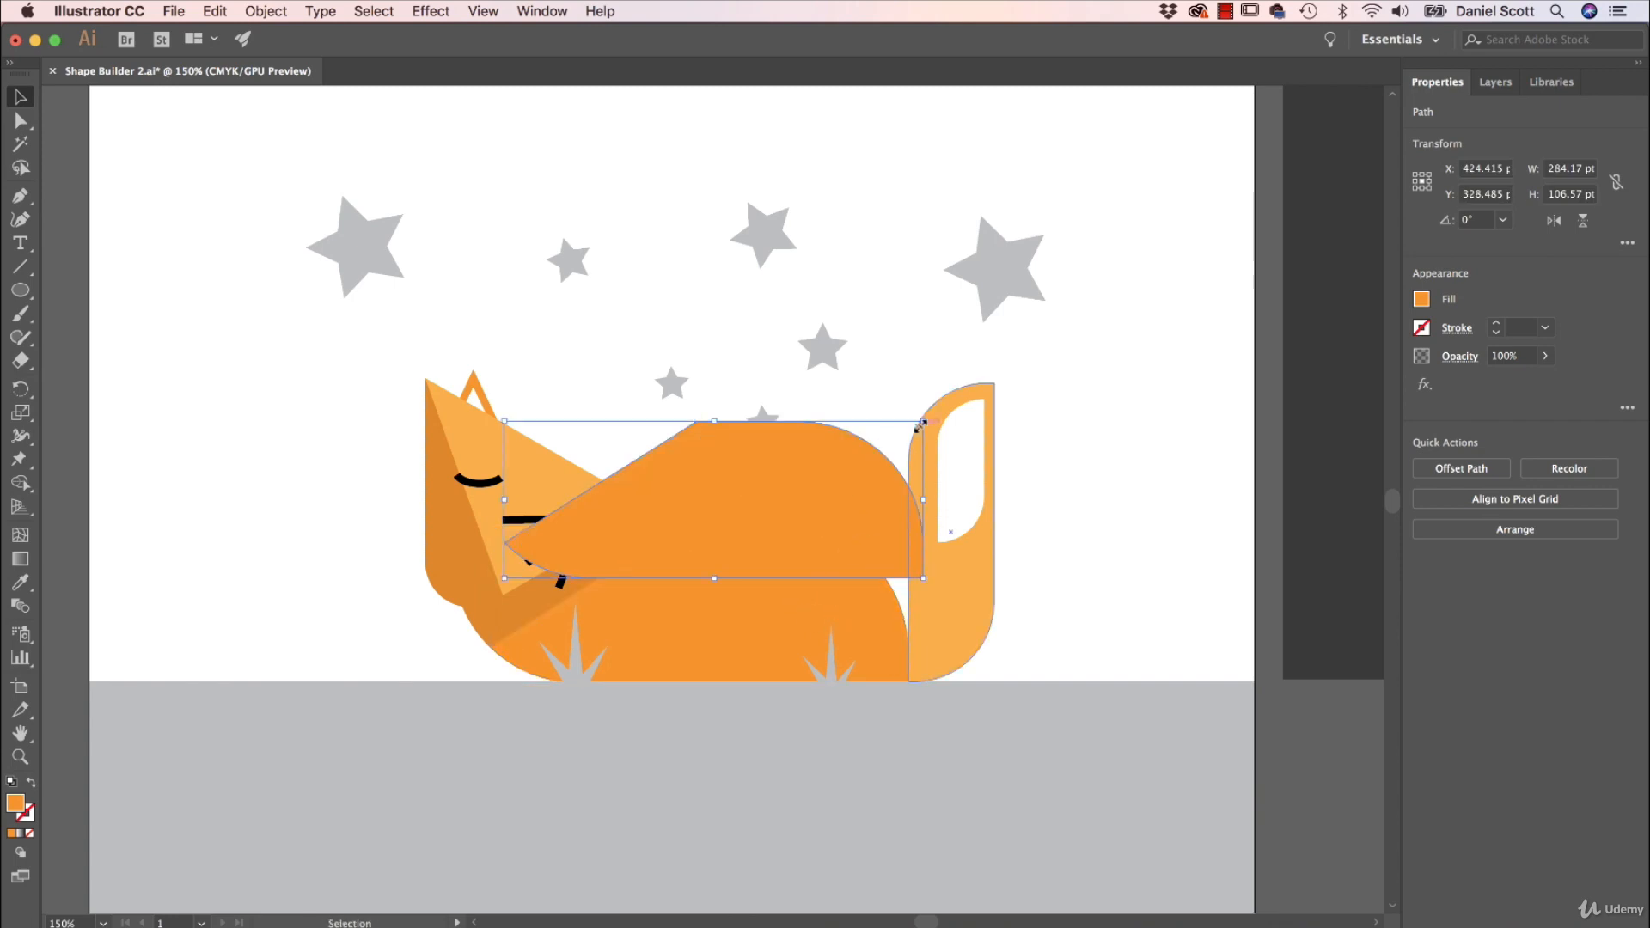
left_click_drag(923, 421, 1038, 375)
left_click_drag(883, 505, 714, 627)
left_click(899, 651, "shift")
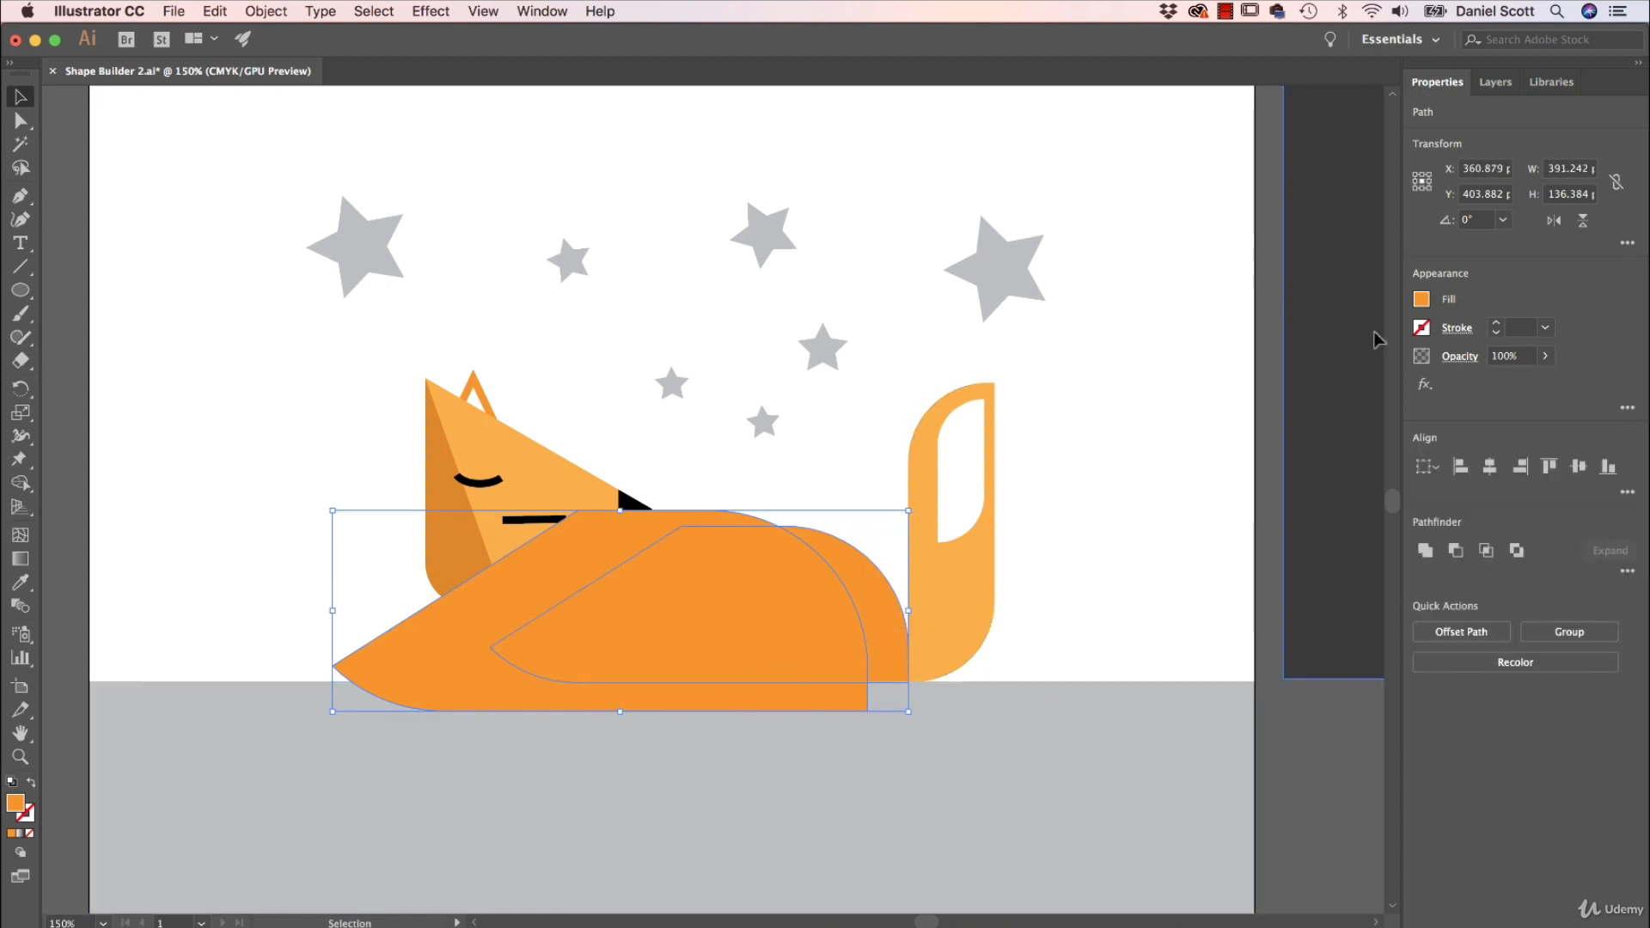
Step: With Shape Builder, set the fill to the in-gamut orange with 10% black
left_click(19, 484)
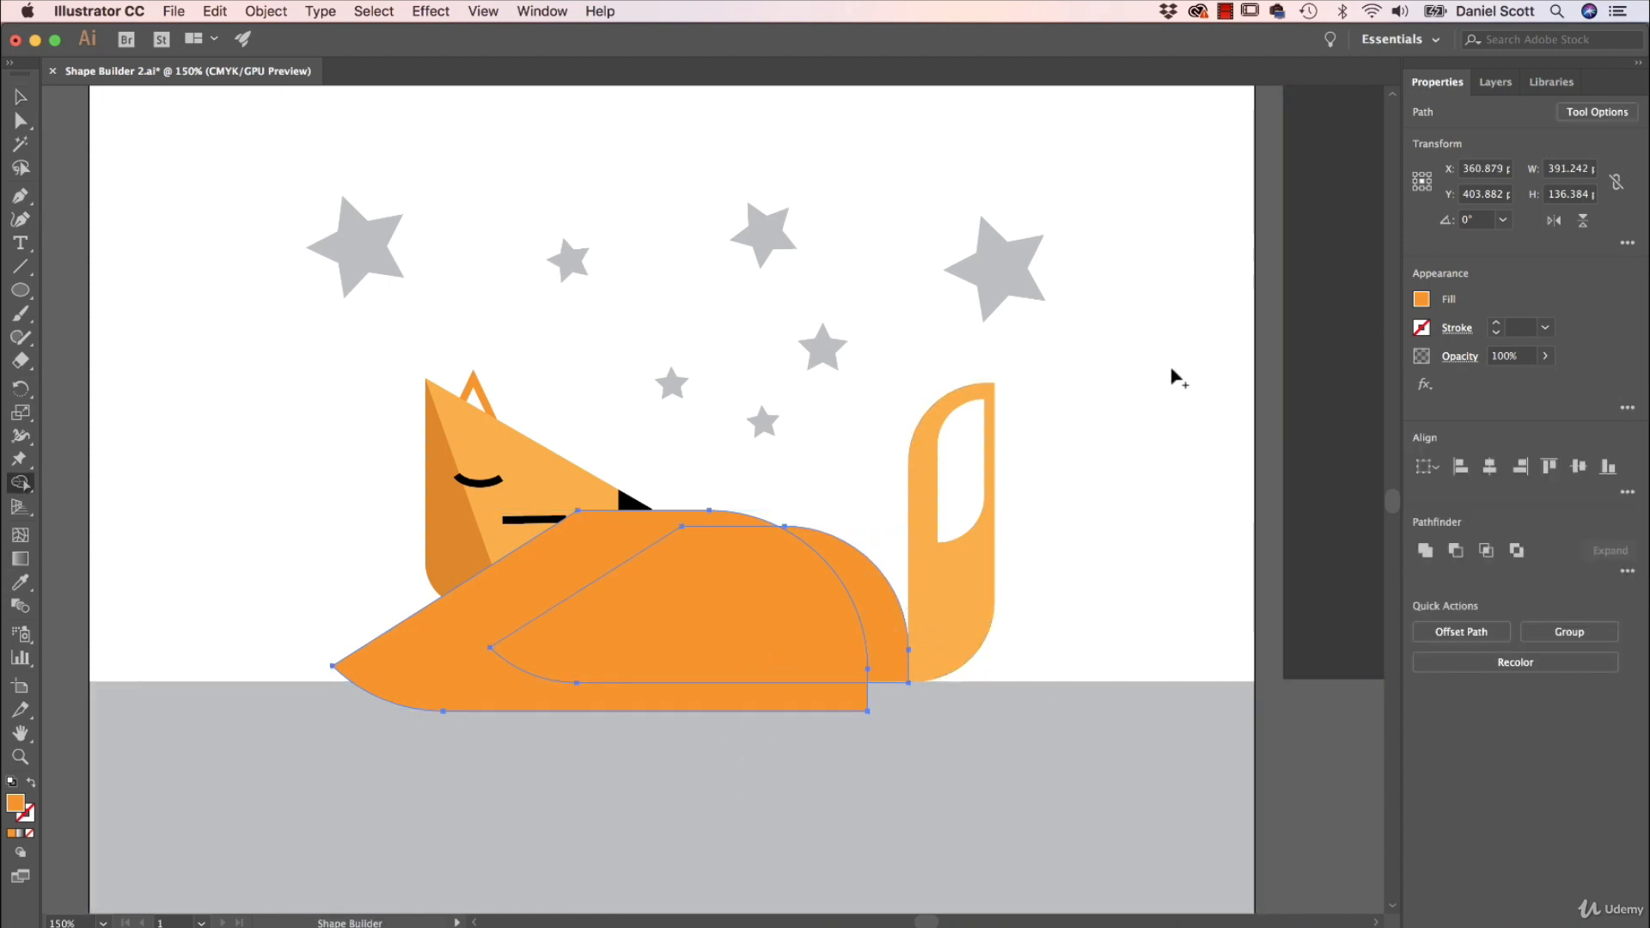
left_click(1422, 299)
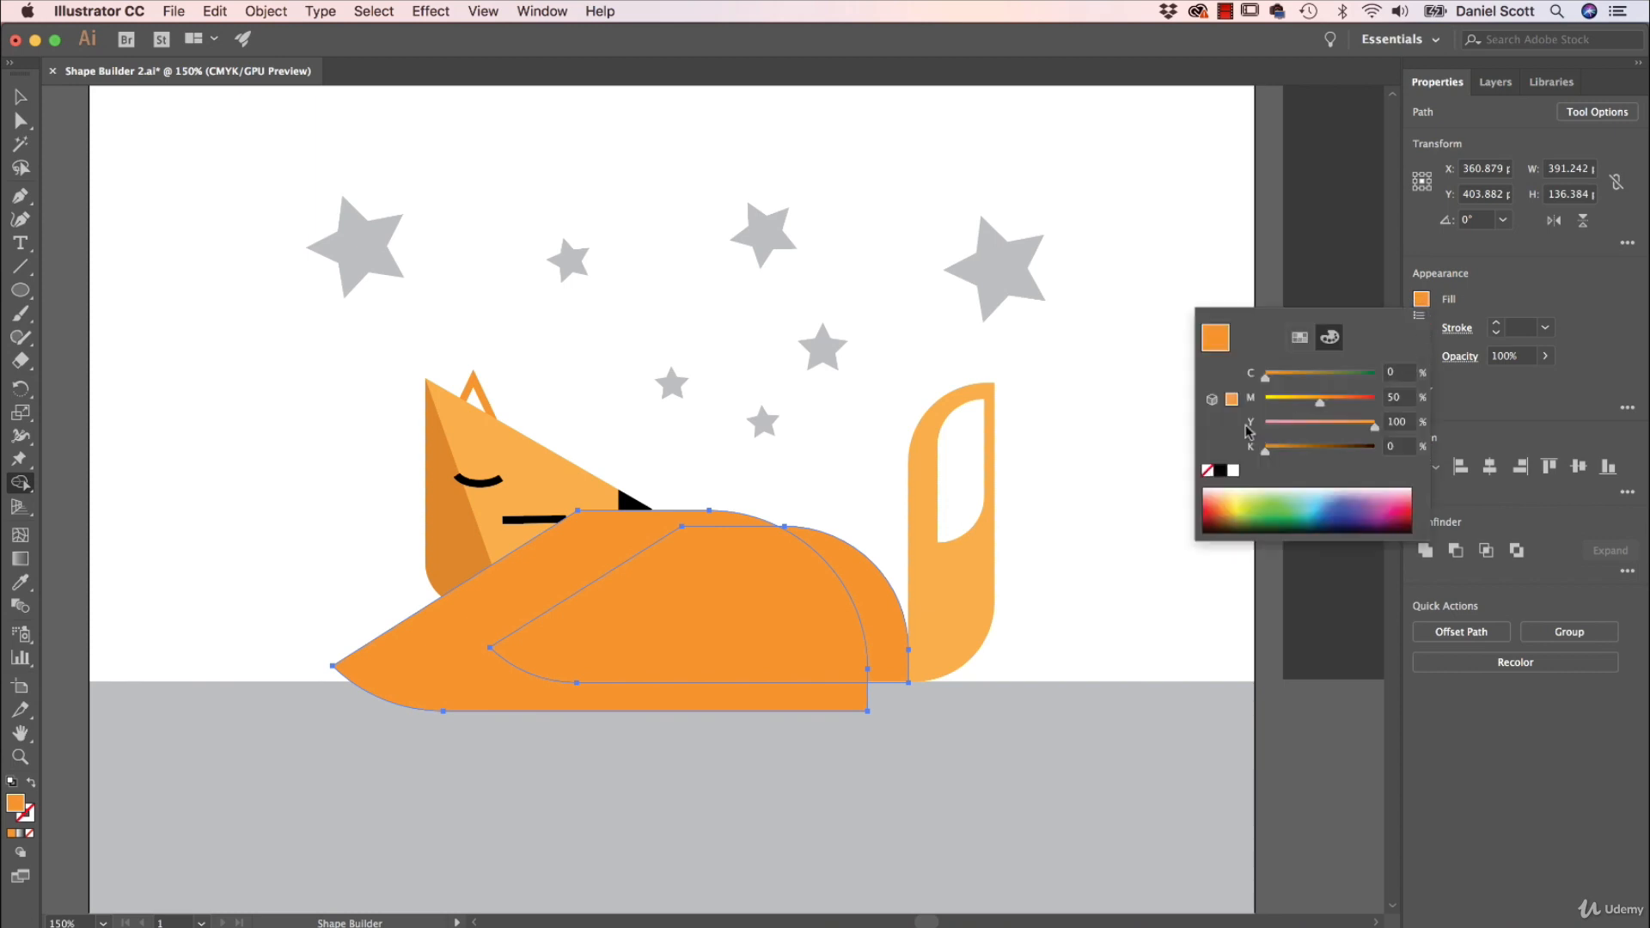
left_click(1233, 400)
left_click(1397, 447)
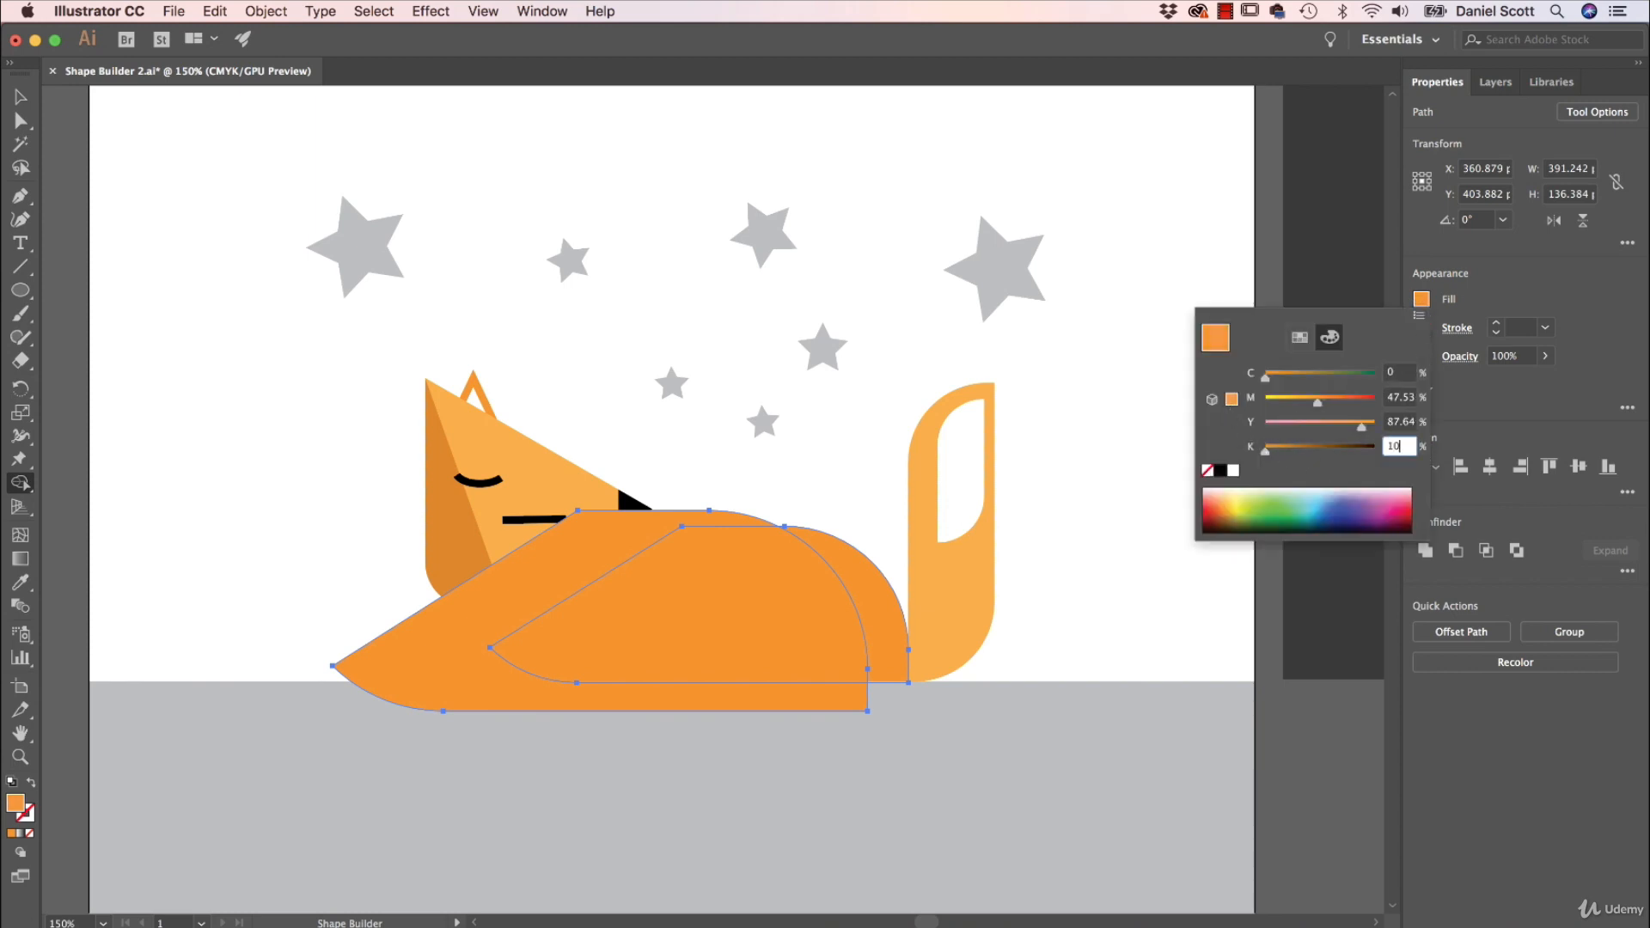
type("10")
key("Return")
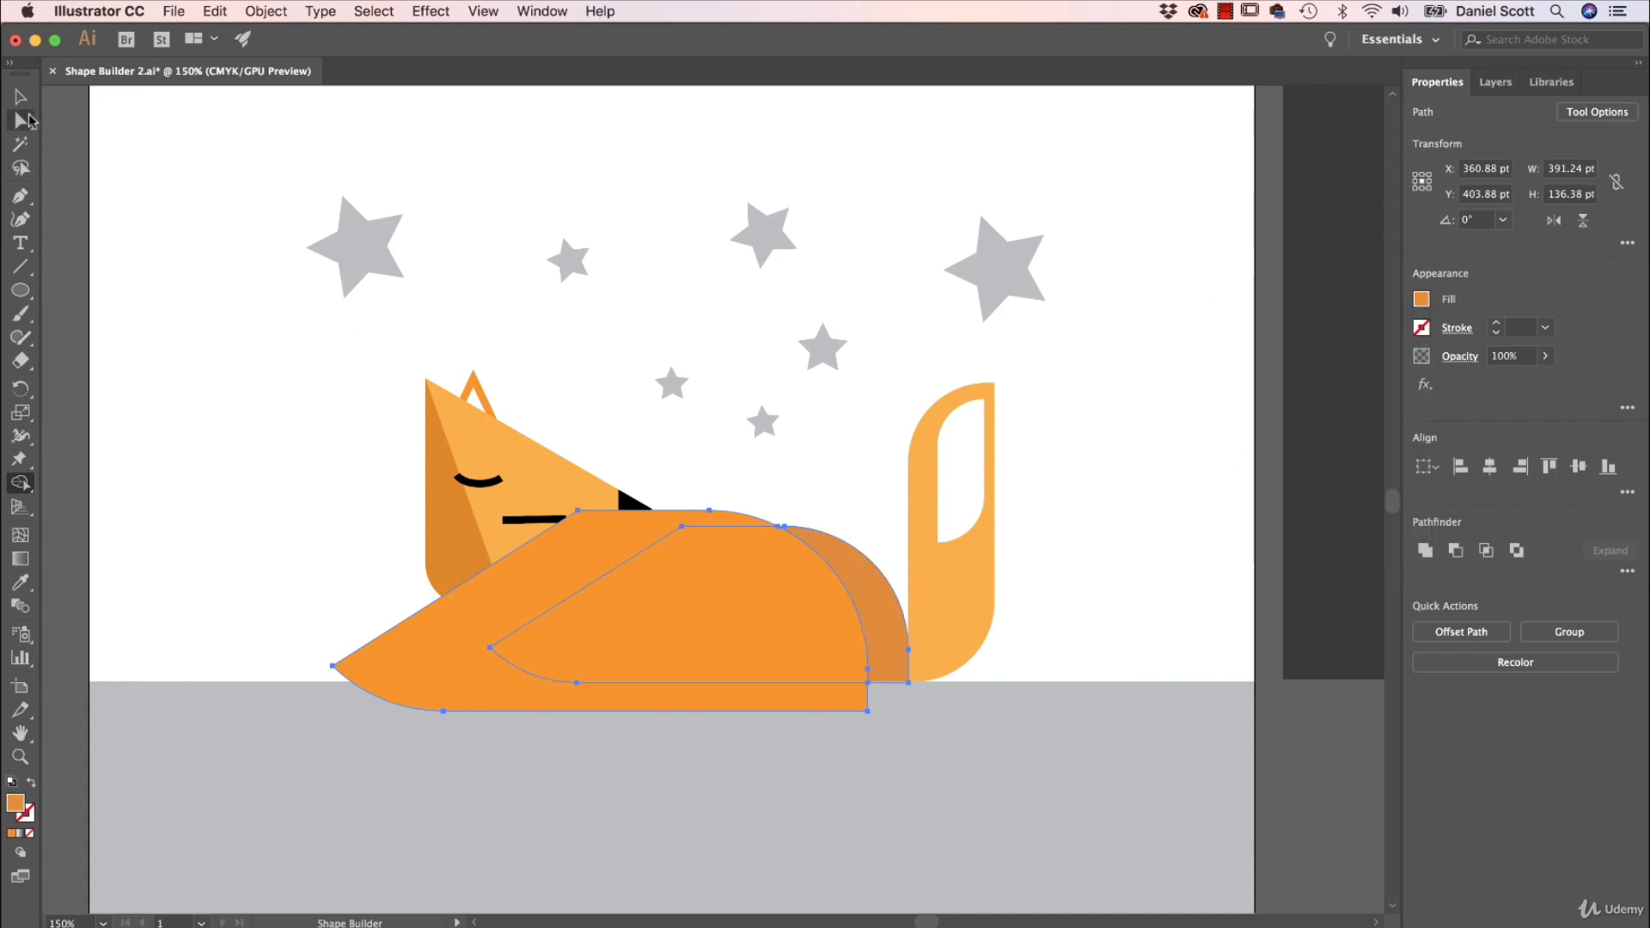
Step: Deselect the body pieces, then select the fox's body and tail shapes
left_click(19, 96)
left_click(230, 431)
left_click(765, 636)
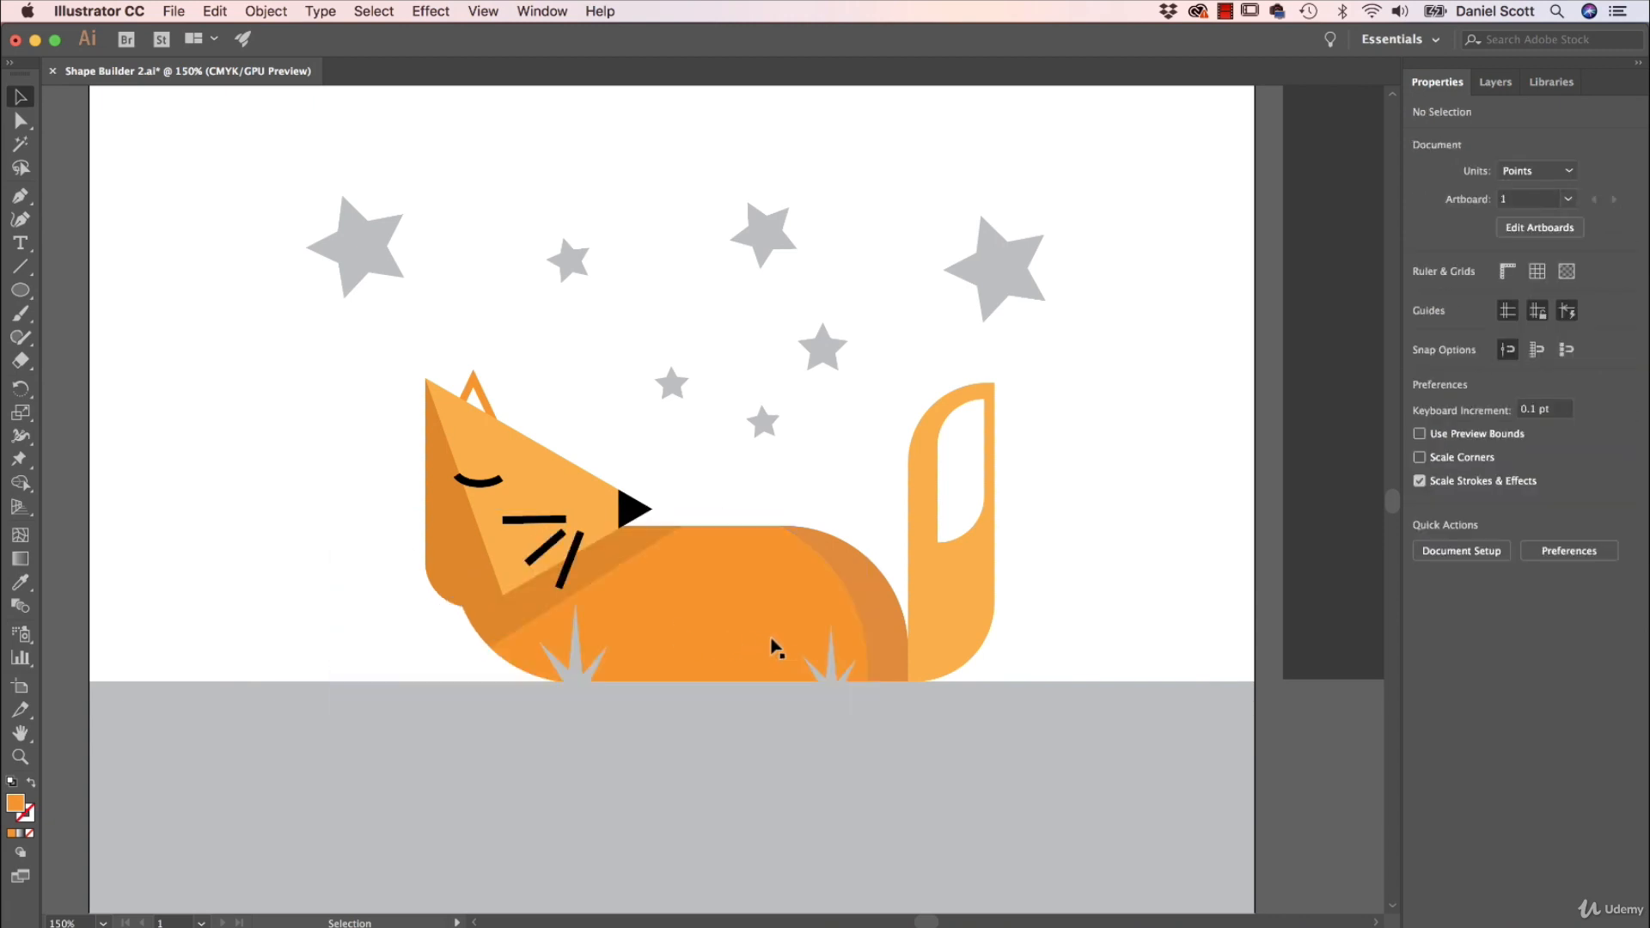
left_click(967, 593)
Step: Paste an enlarged copy of the tail, offset it over the tail, and select both
key("a")
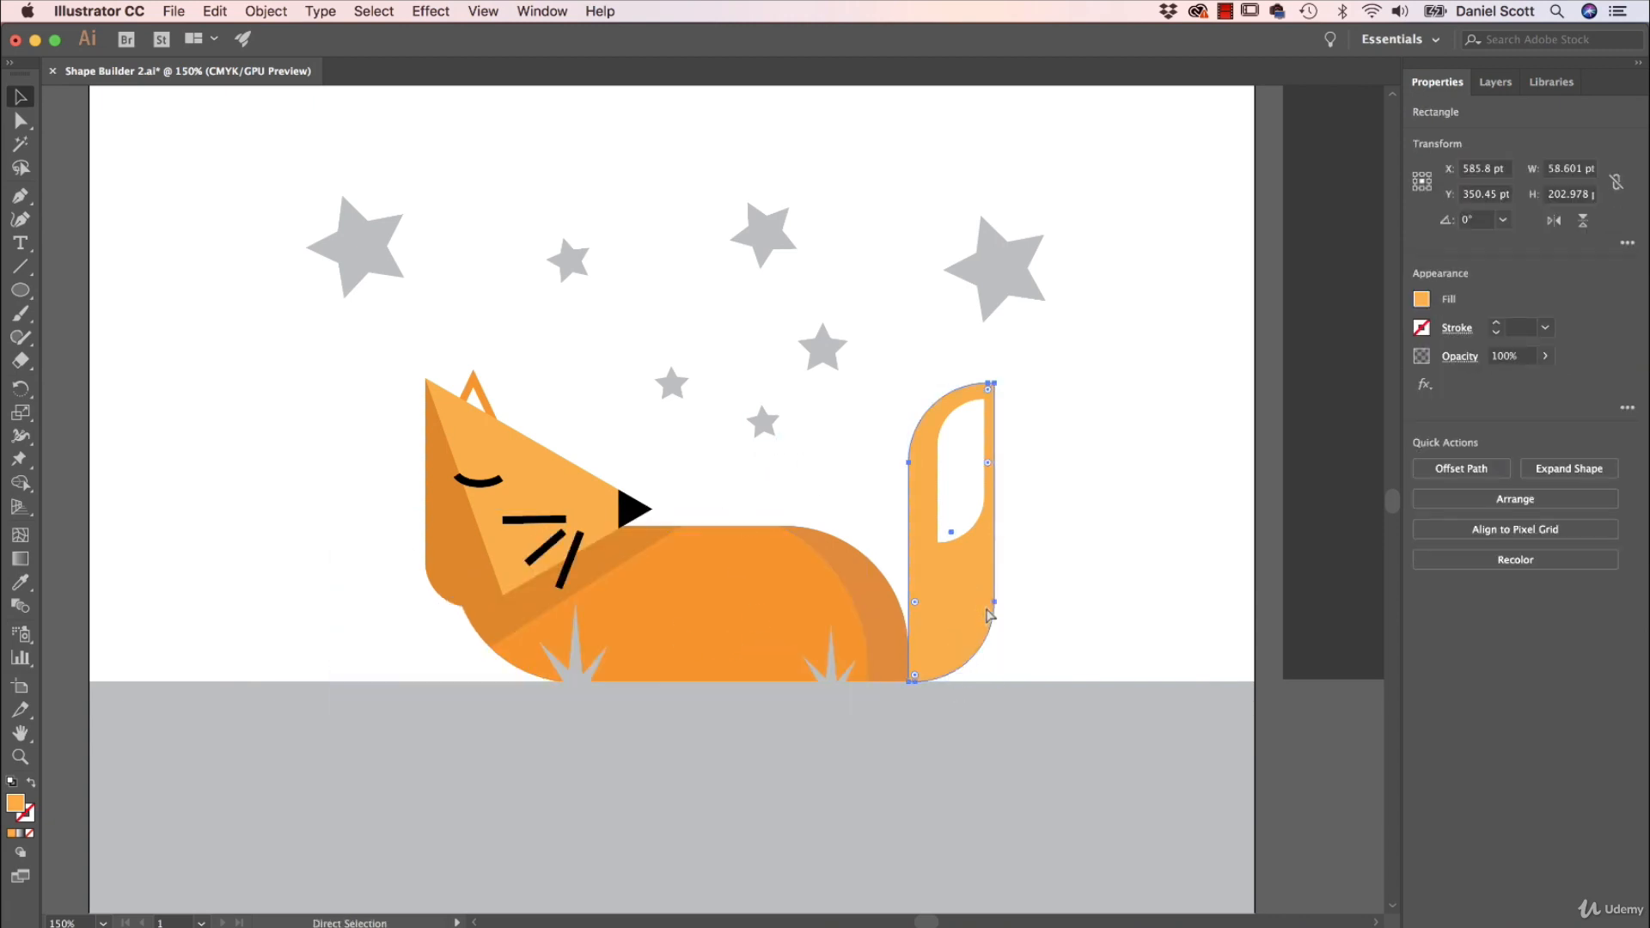
key("super+v")
left_click_drag(757, 354, 829, 278)
left_click_drag(727, 564, 927, 582)
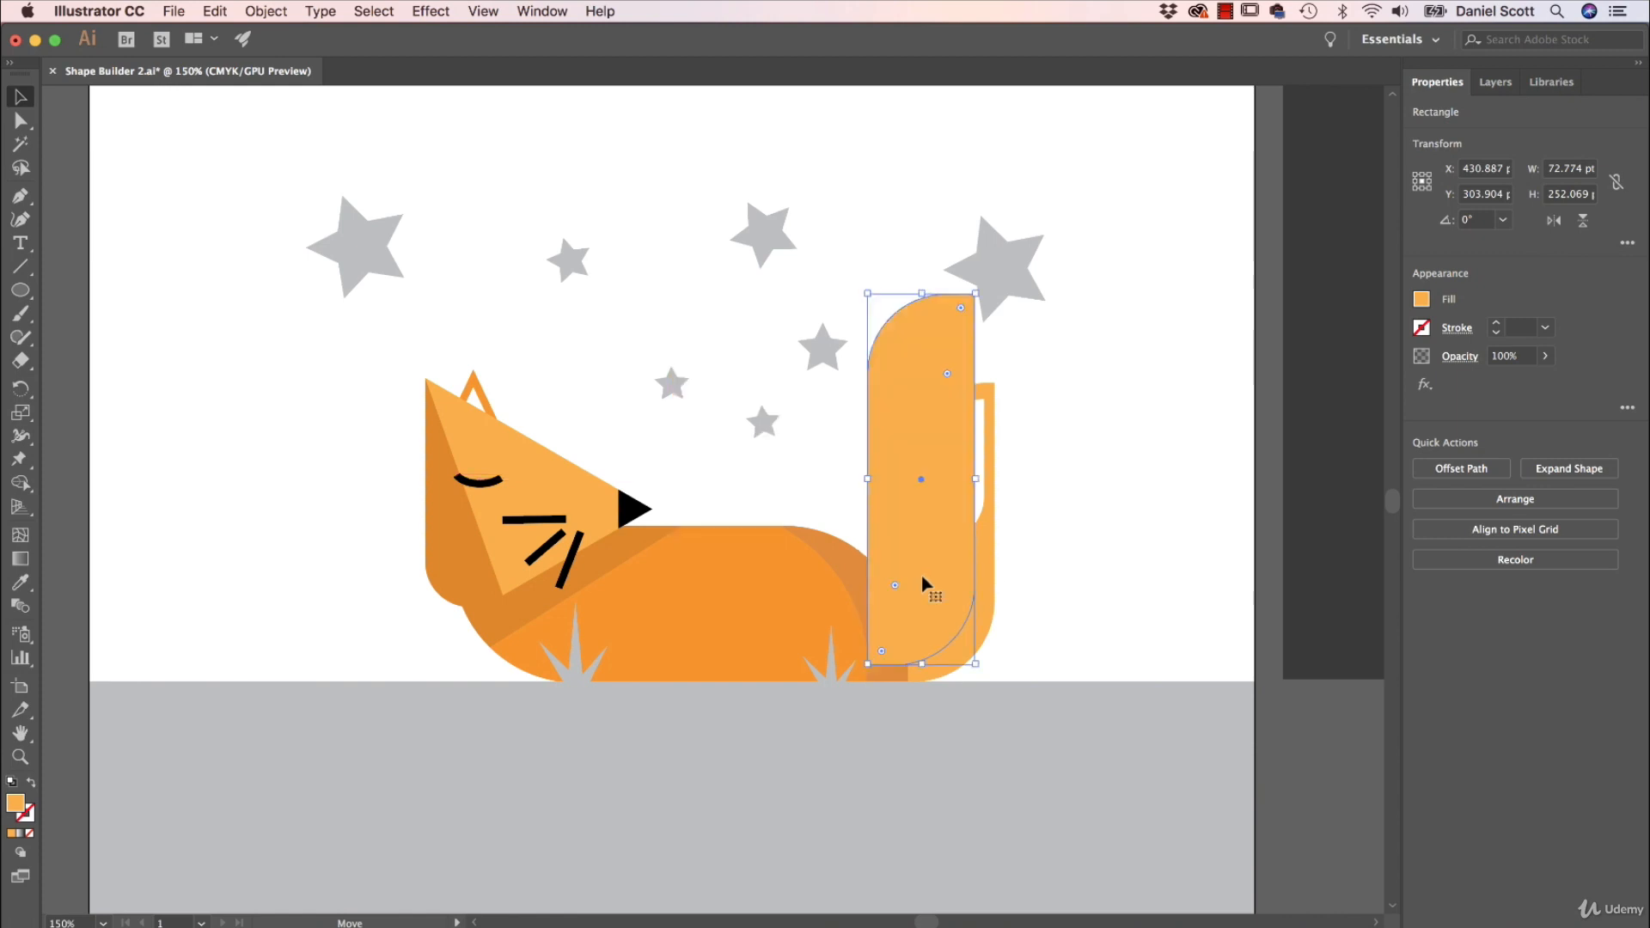
left_click(987, 620, "shift")
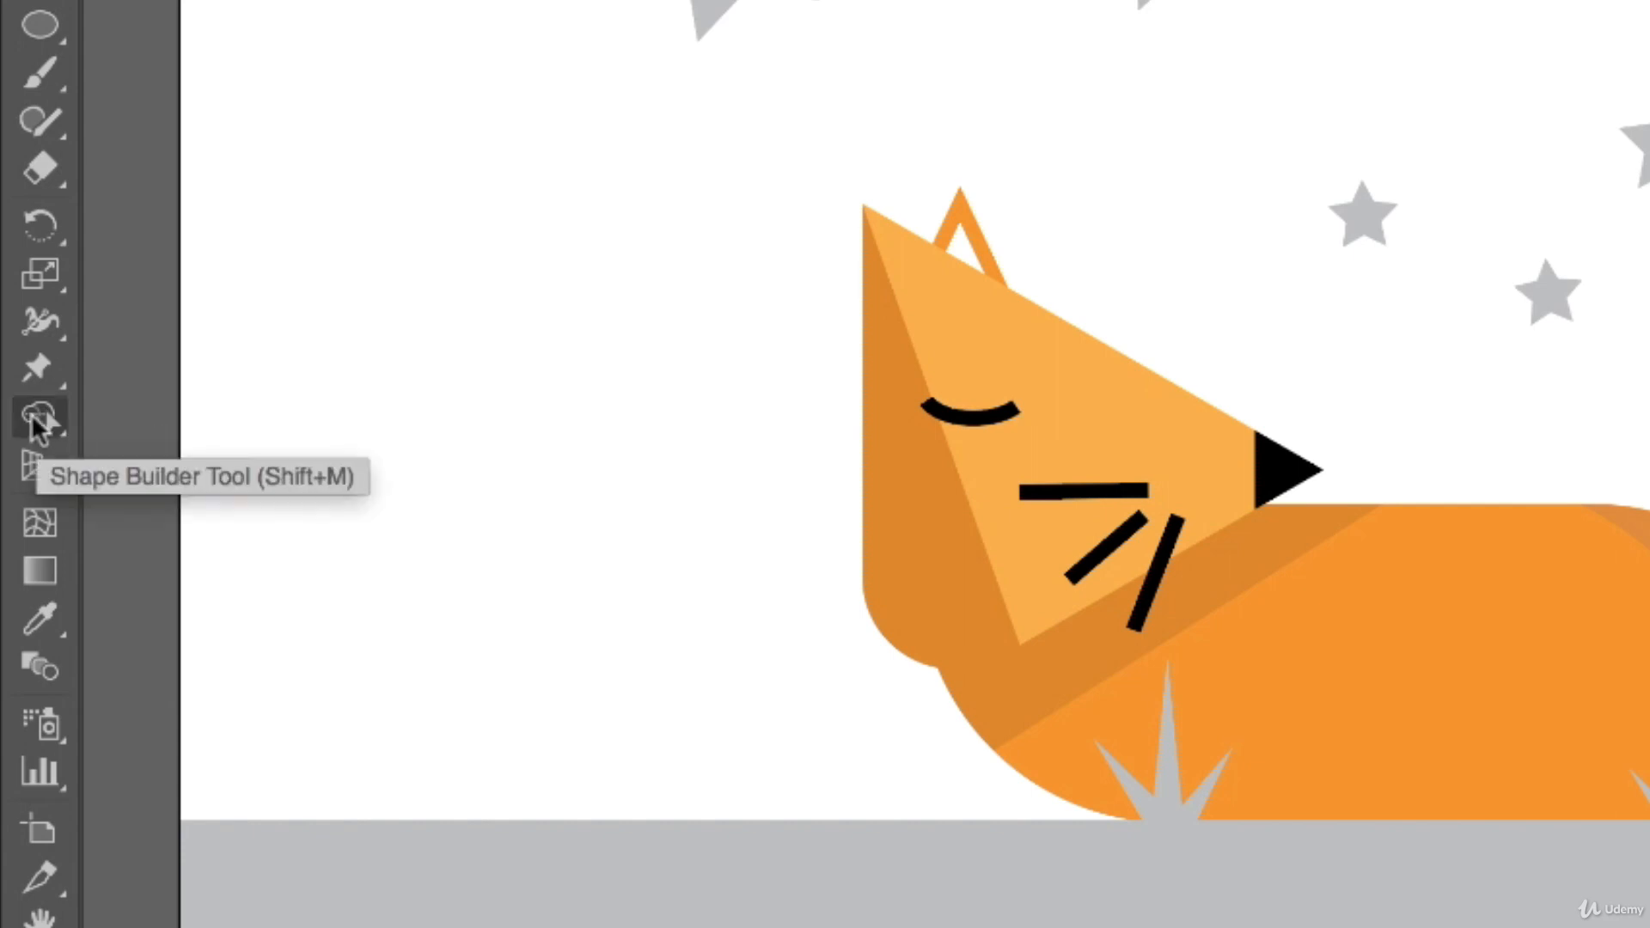
Step: Shape Builder the tail's outer sliver with a darker orange fill of 10% black
left_click(36, 420)
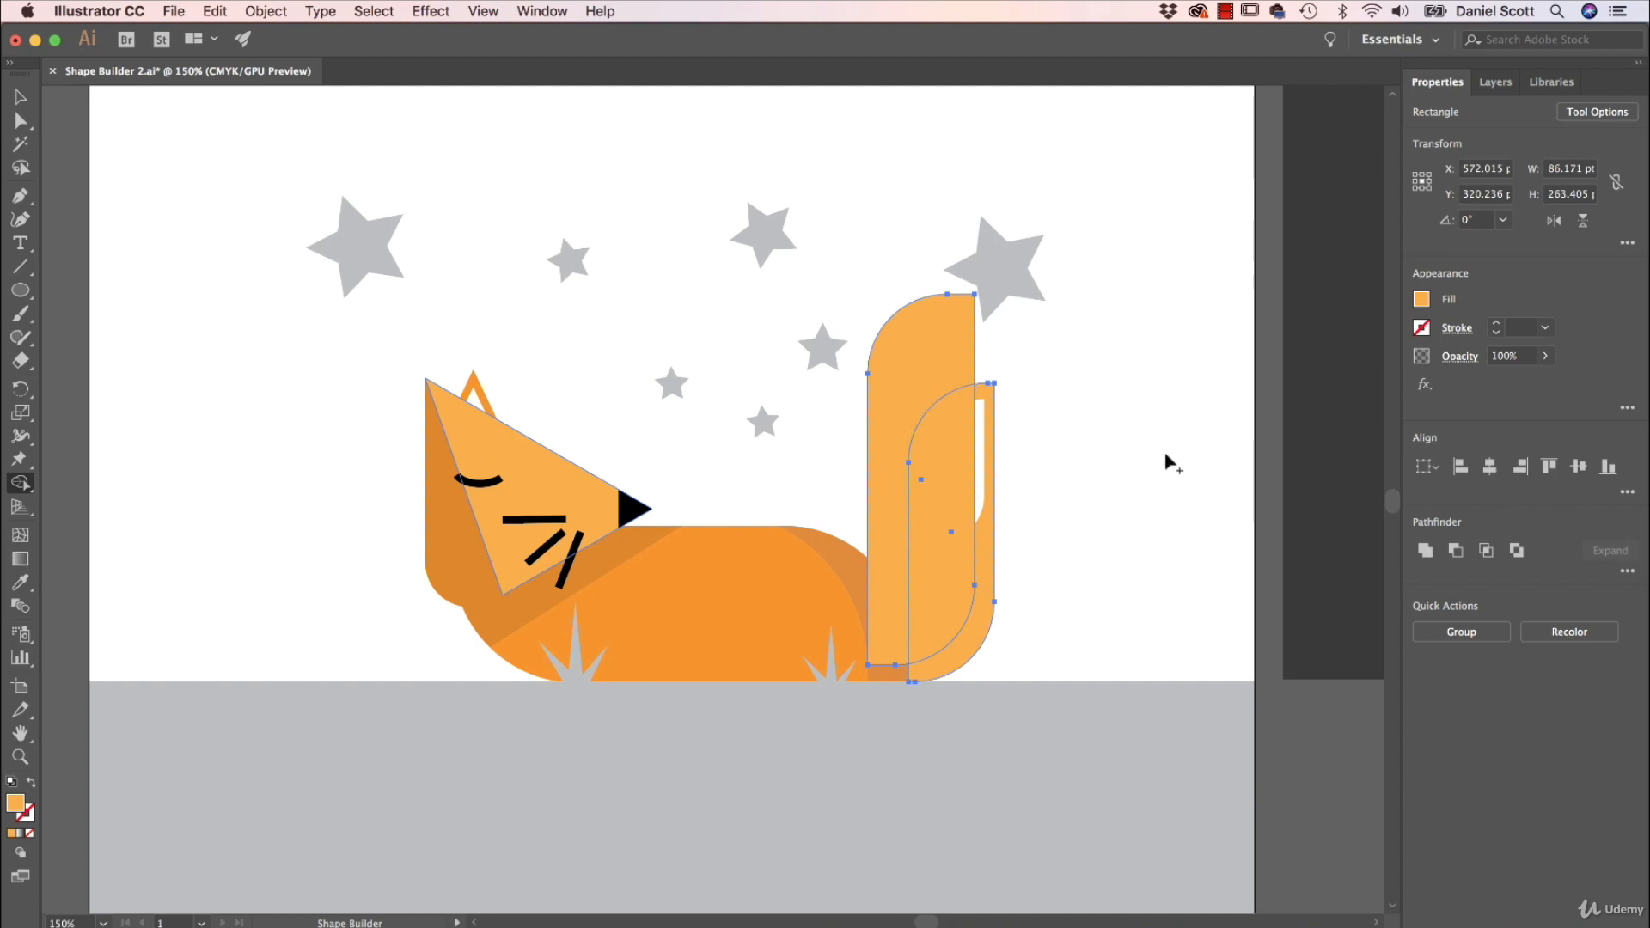
left_click(1422, 299)
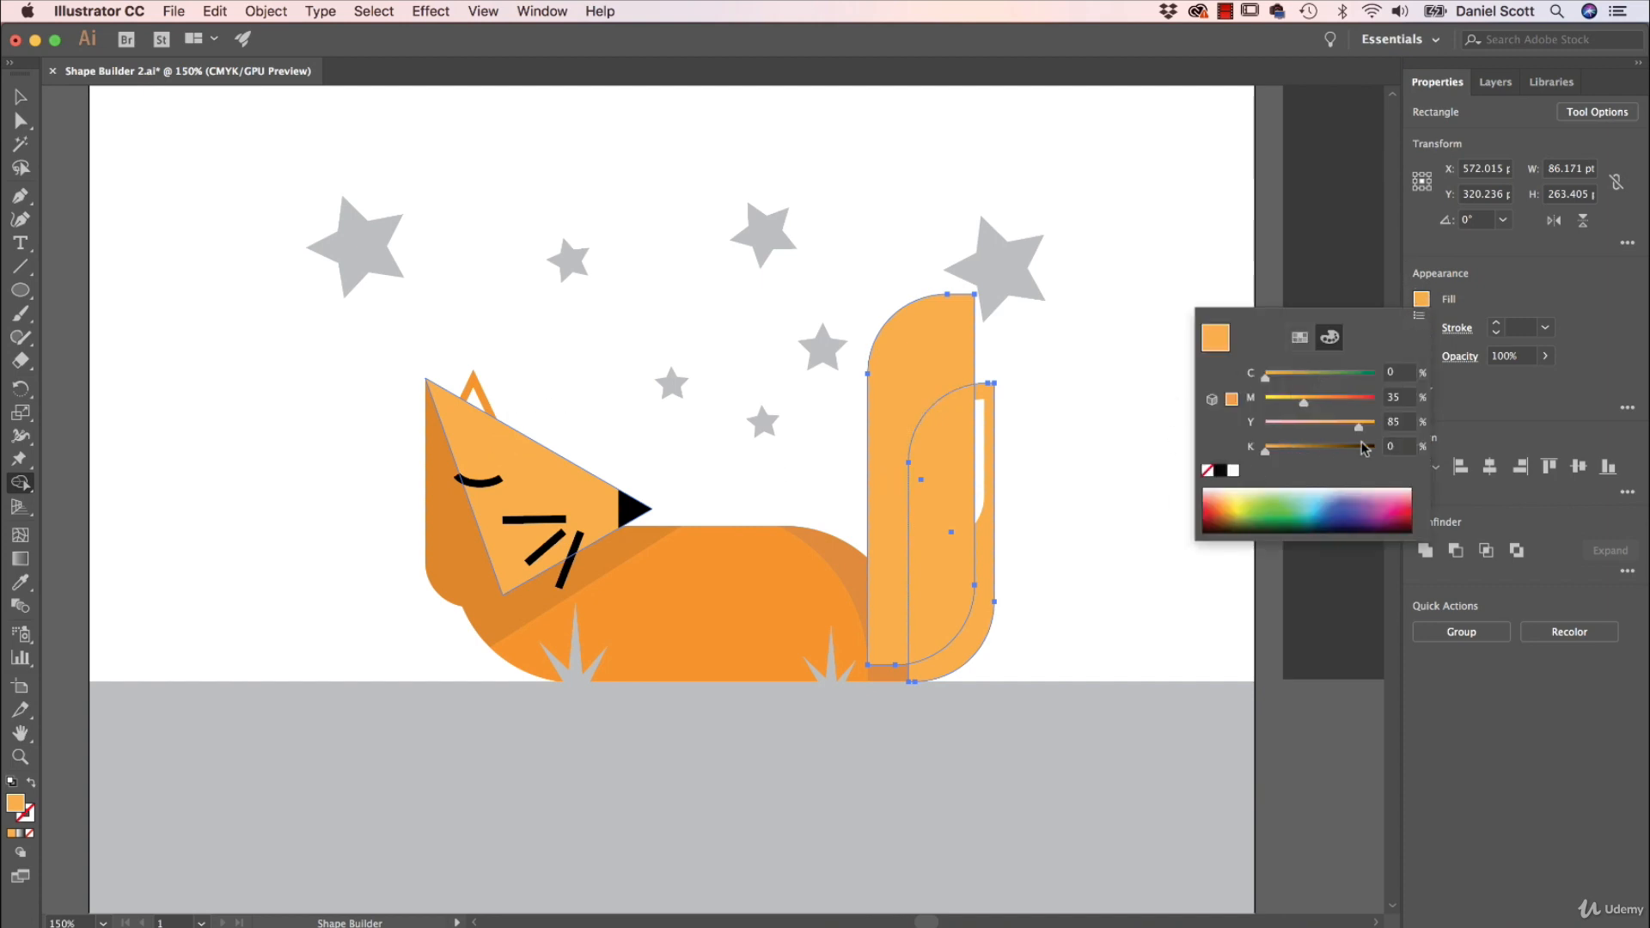
left_click(1396, 446)
key("Tab")
left_click(1574, 380)
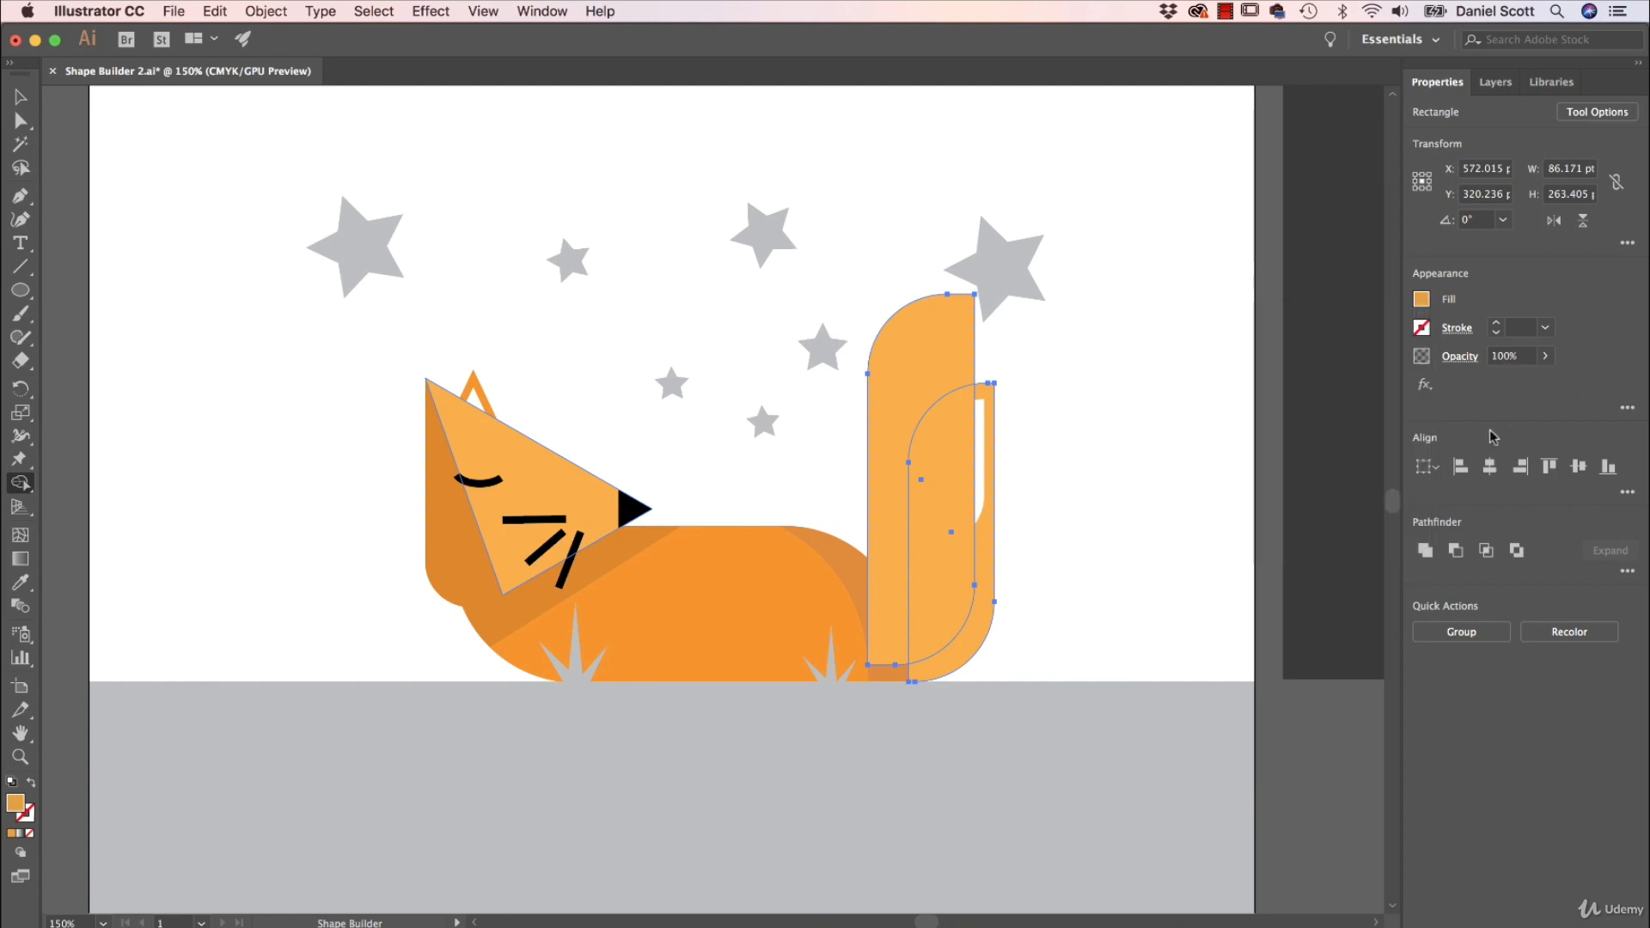
left_click(986, 614)
Step: Delete the leftover enlarged tail copy
key("v")
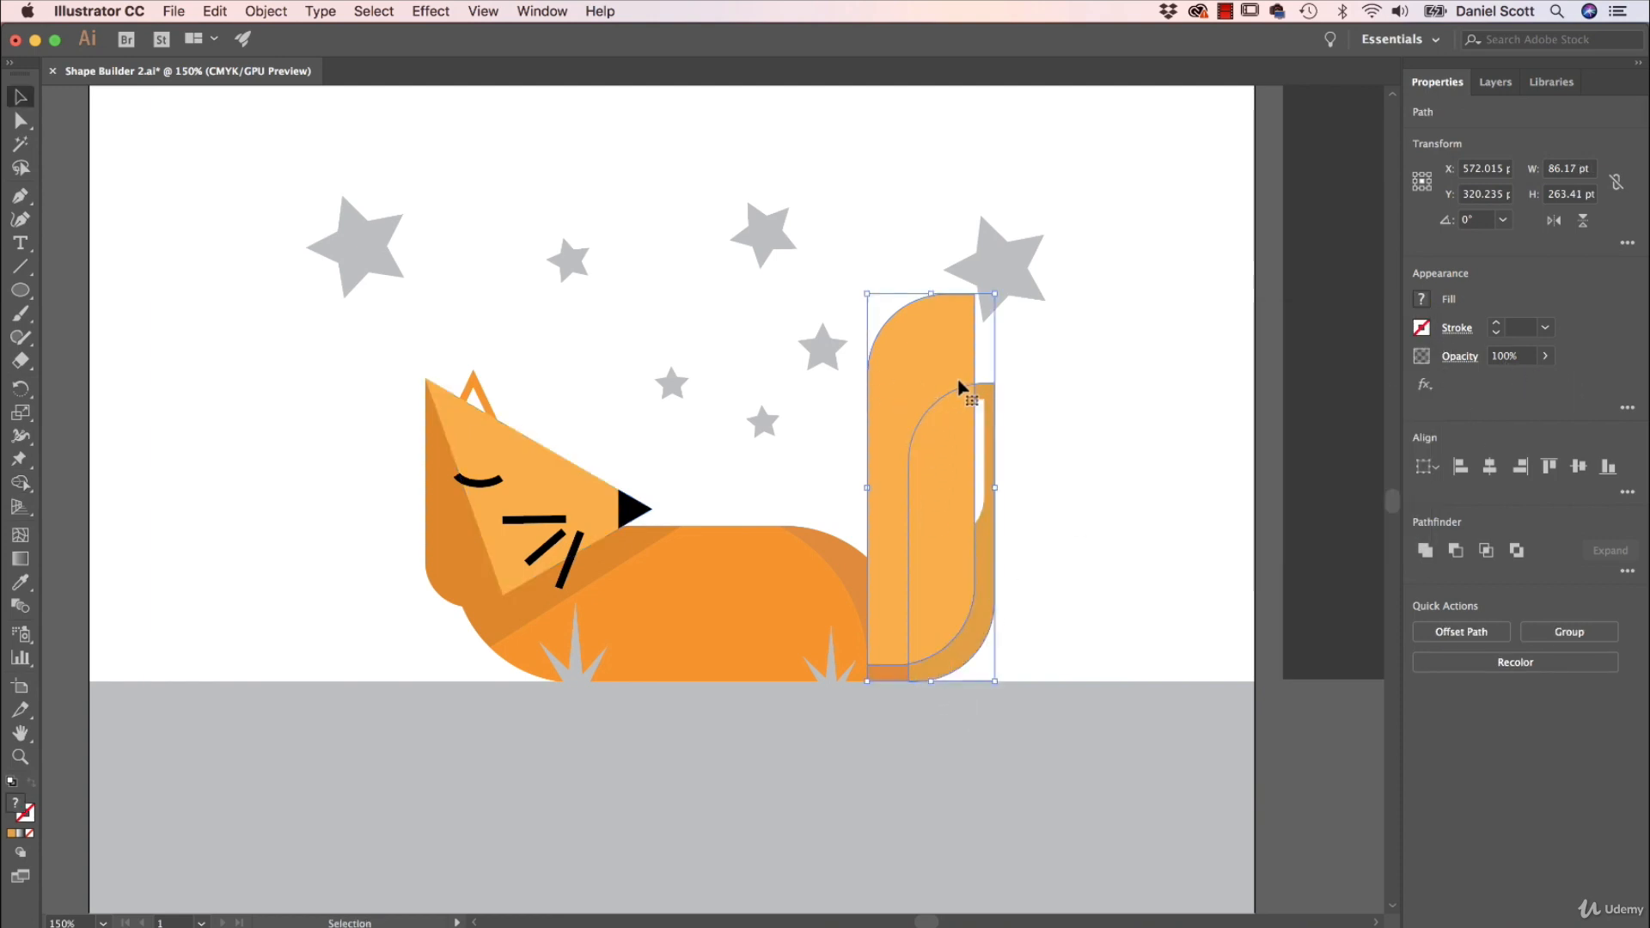
left_click(895, 372)
key("Delete")
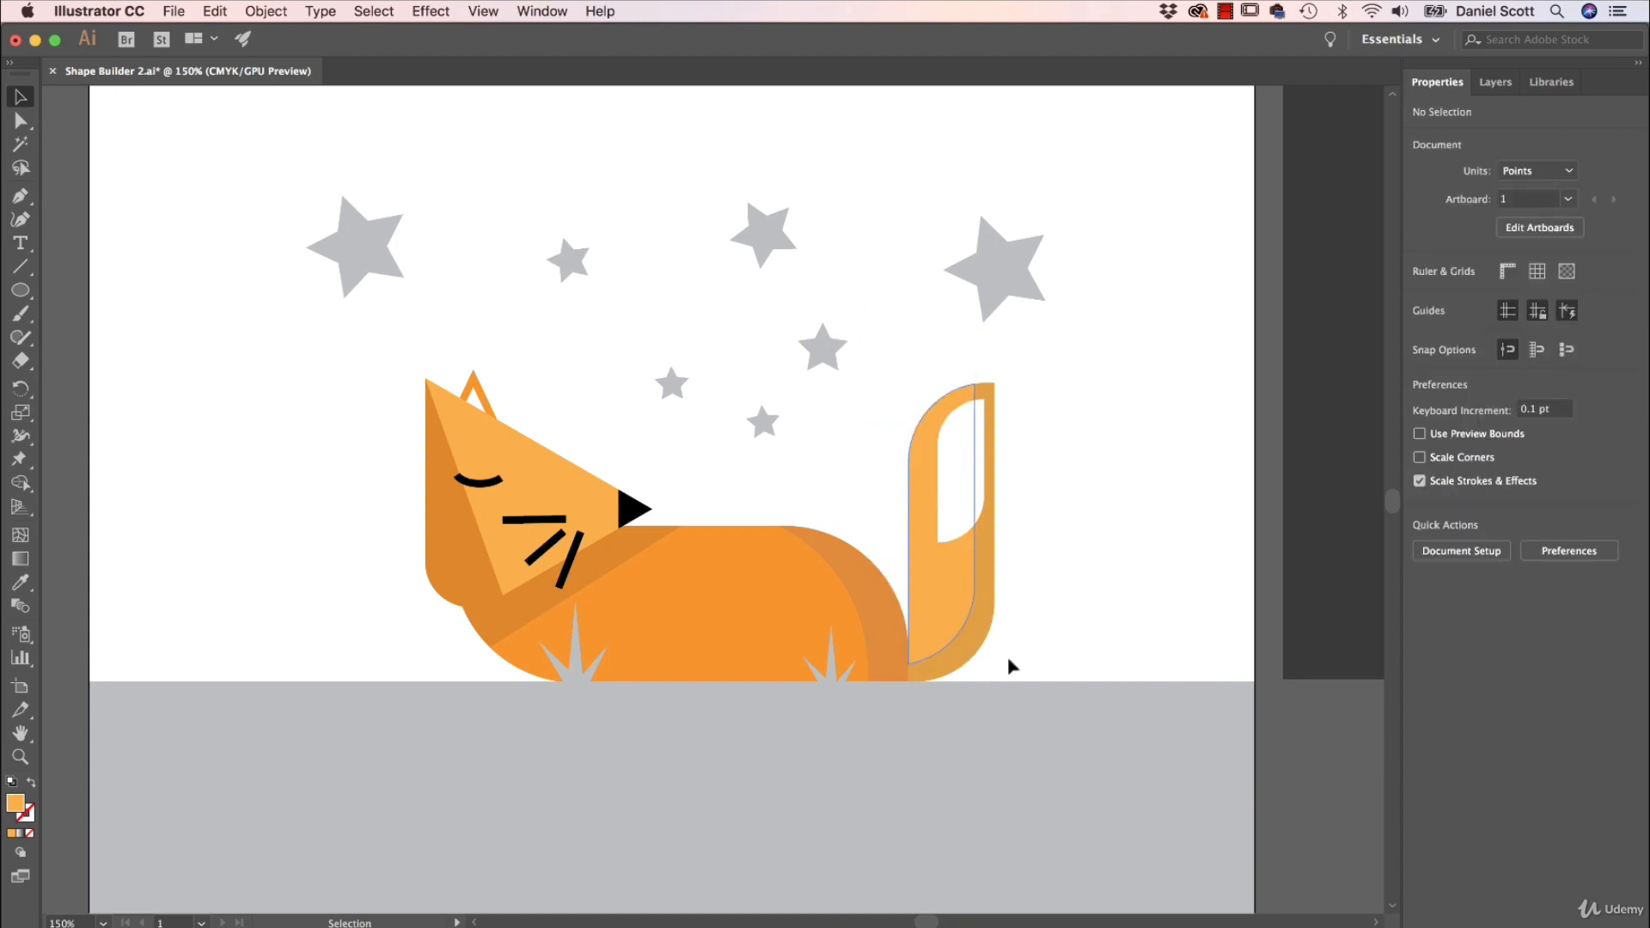
left_click(20, 266)
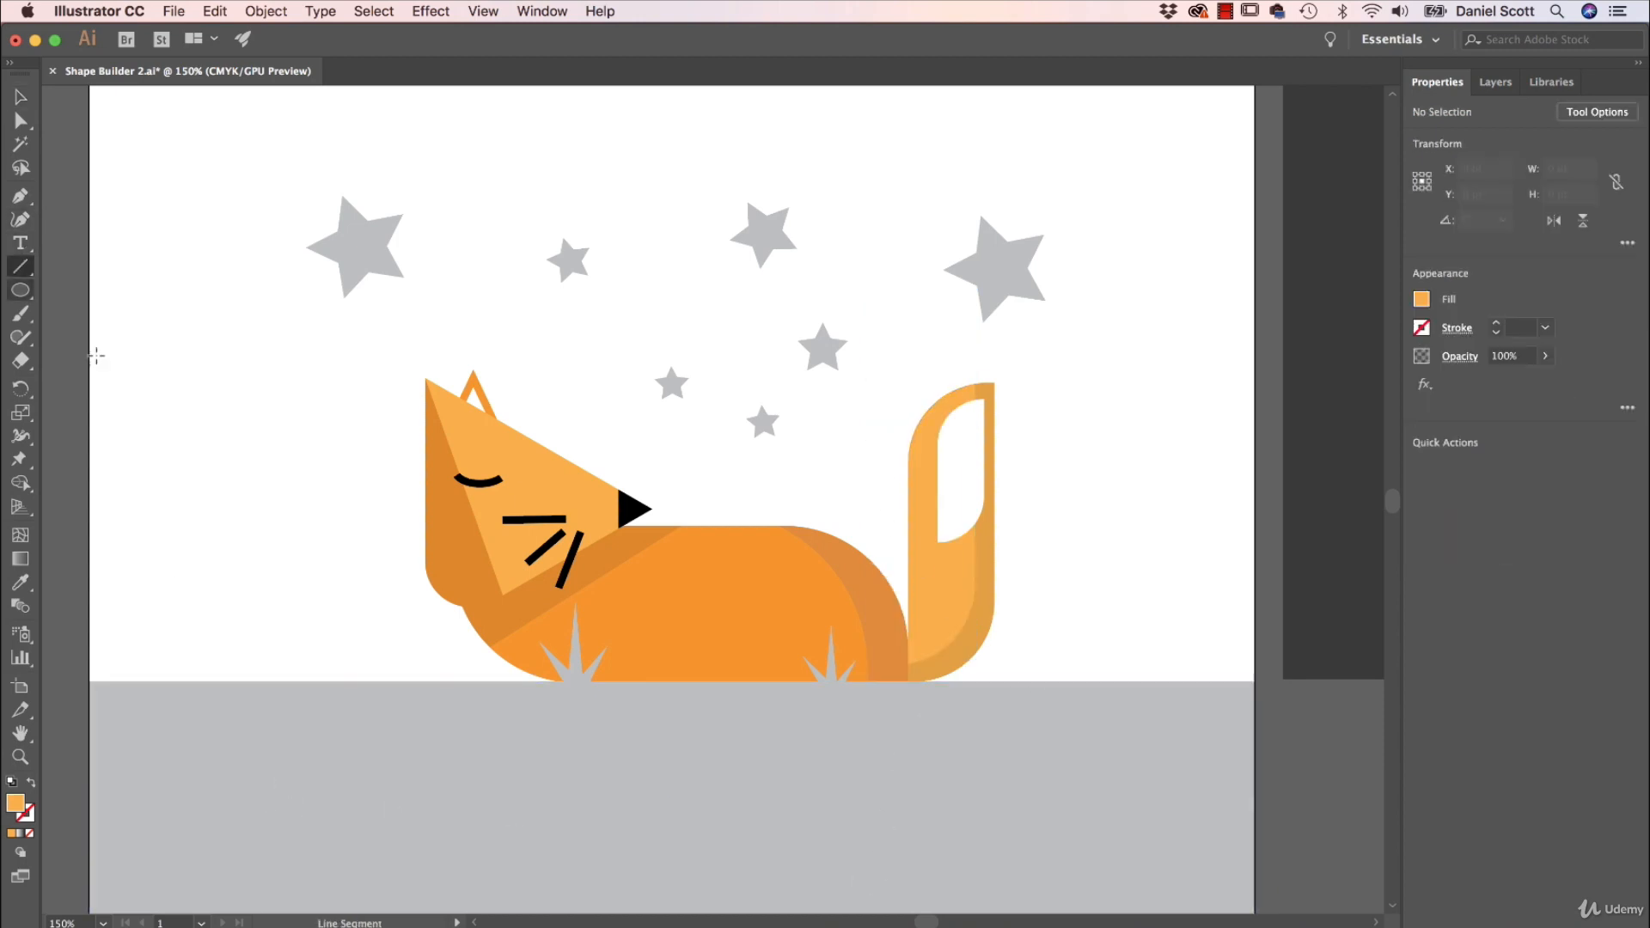
Step: Draw a diagonal line across the grey ground and select it together with the ground
left_click_drag(562, 682, 1057, 680)
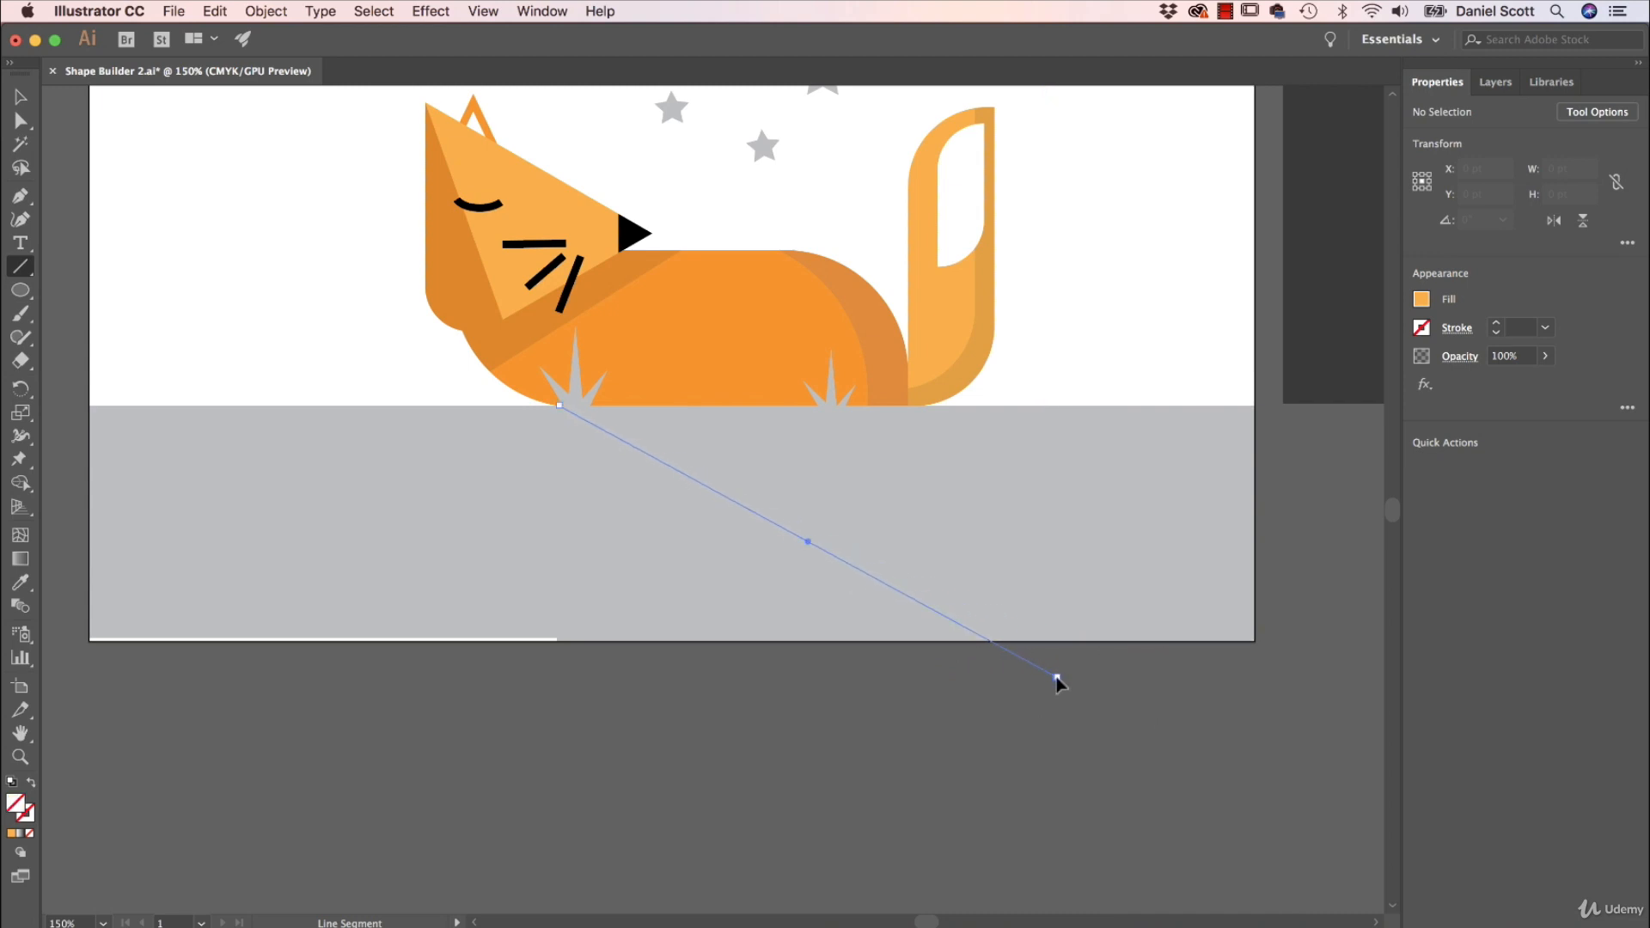
key("v")
left_click(1100, 552, "shift")
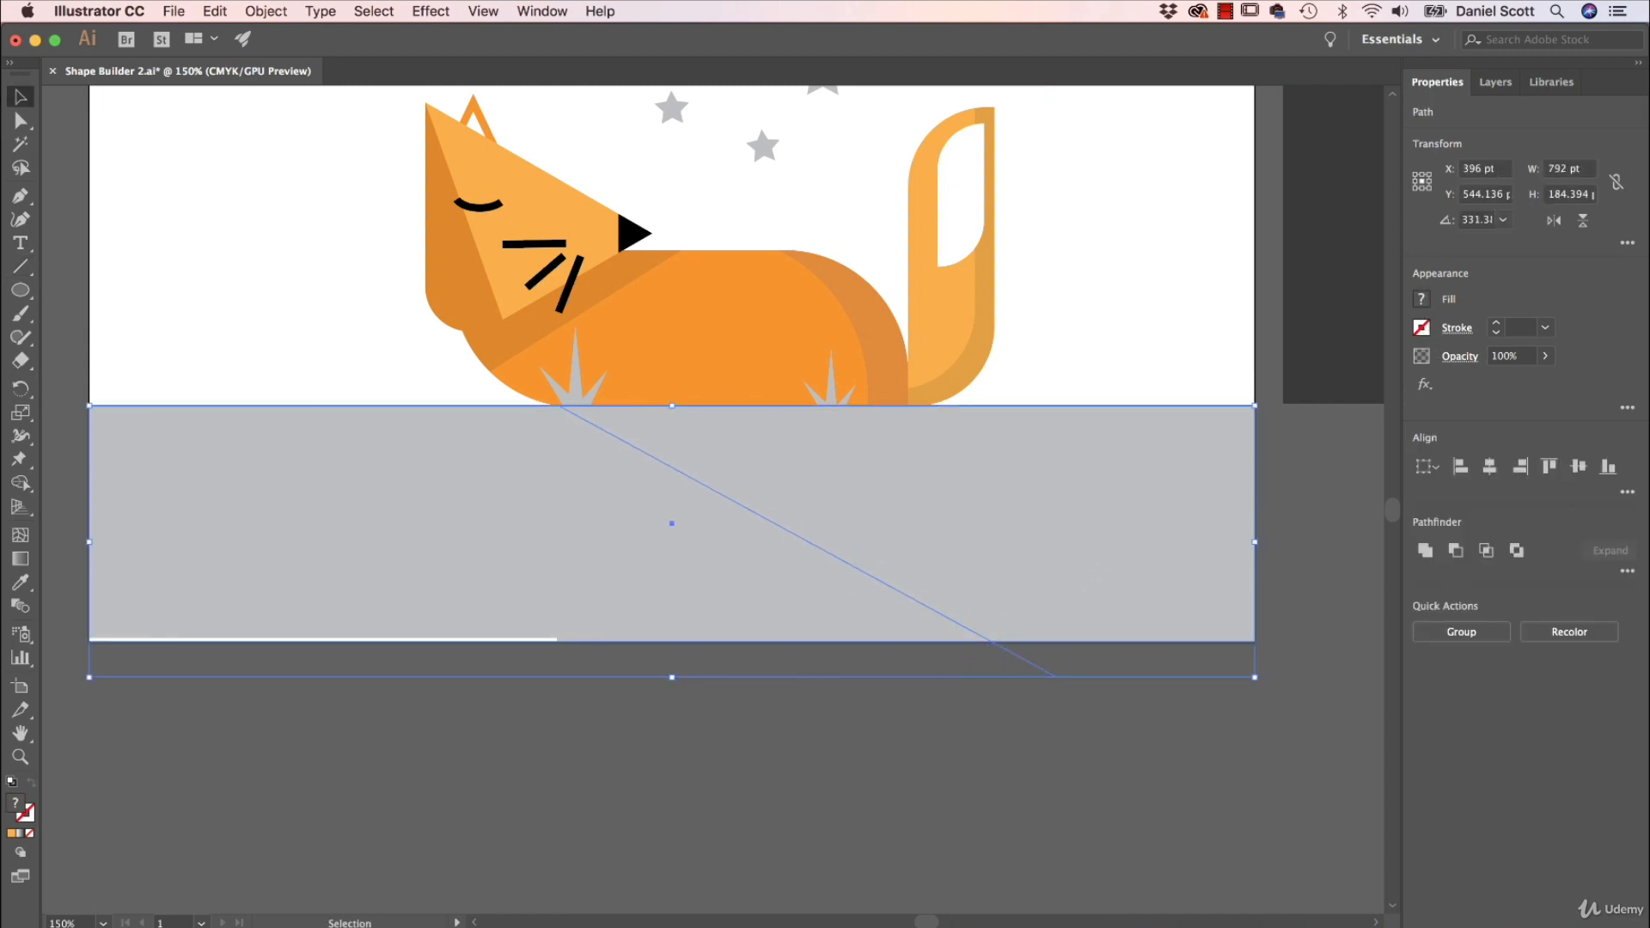
key("shift+m")
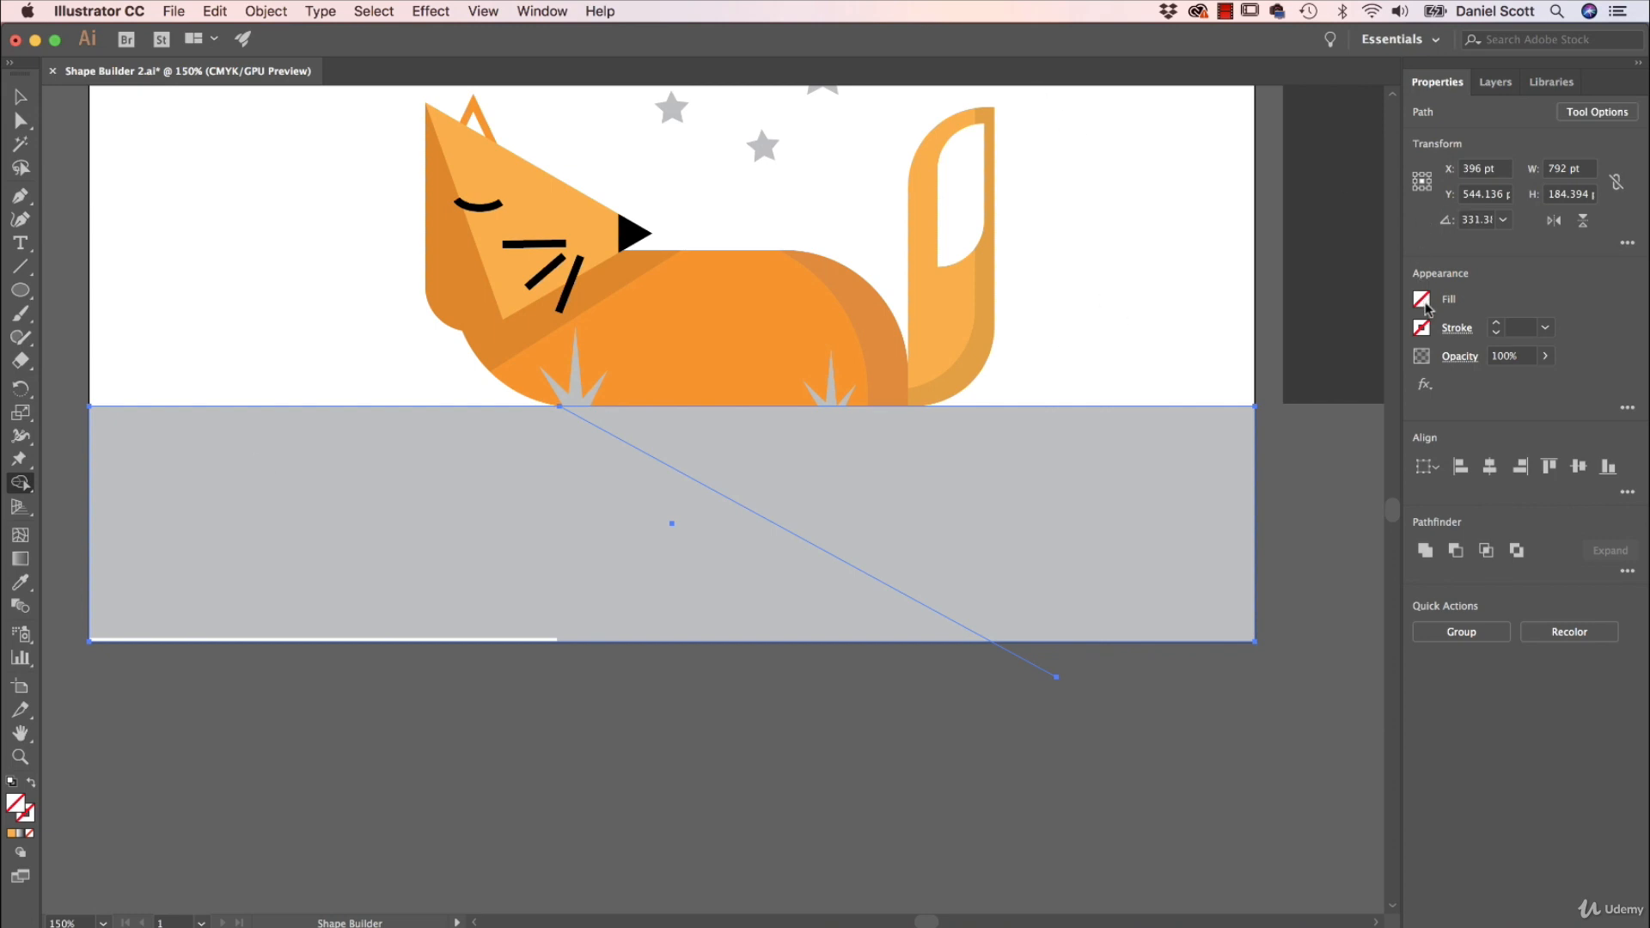
Step: Fill the ground's right-hand part with a darker grey swatch, then deselect
left_click(1422, 300)
left_click(1300, 337)
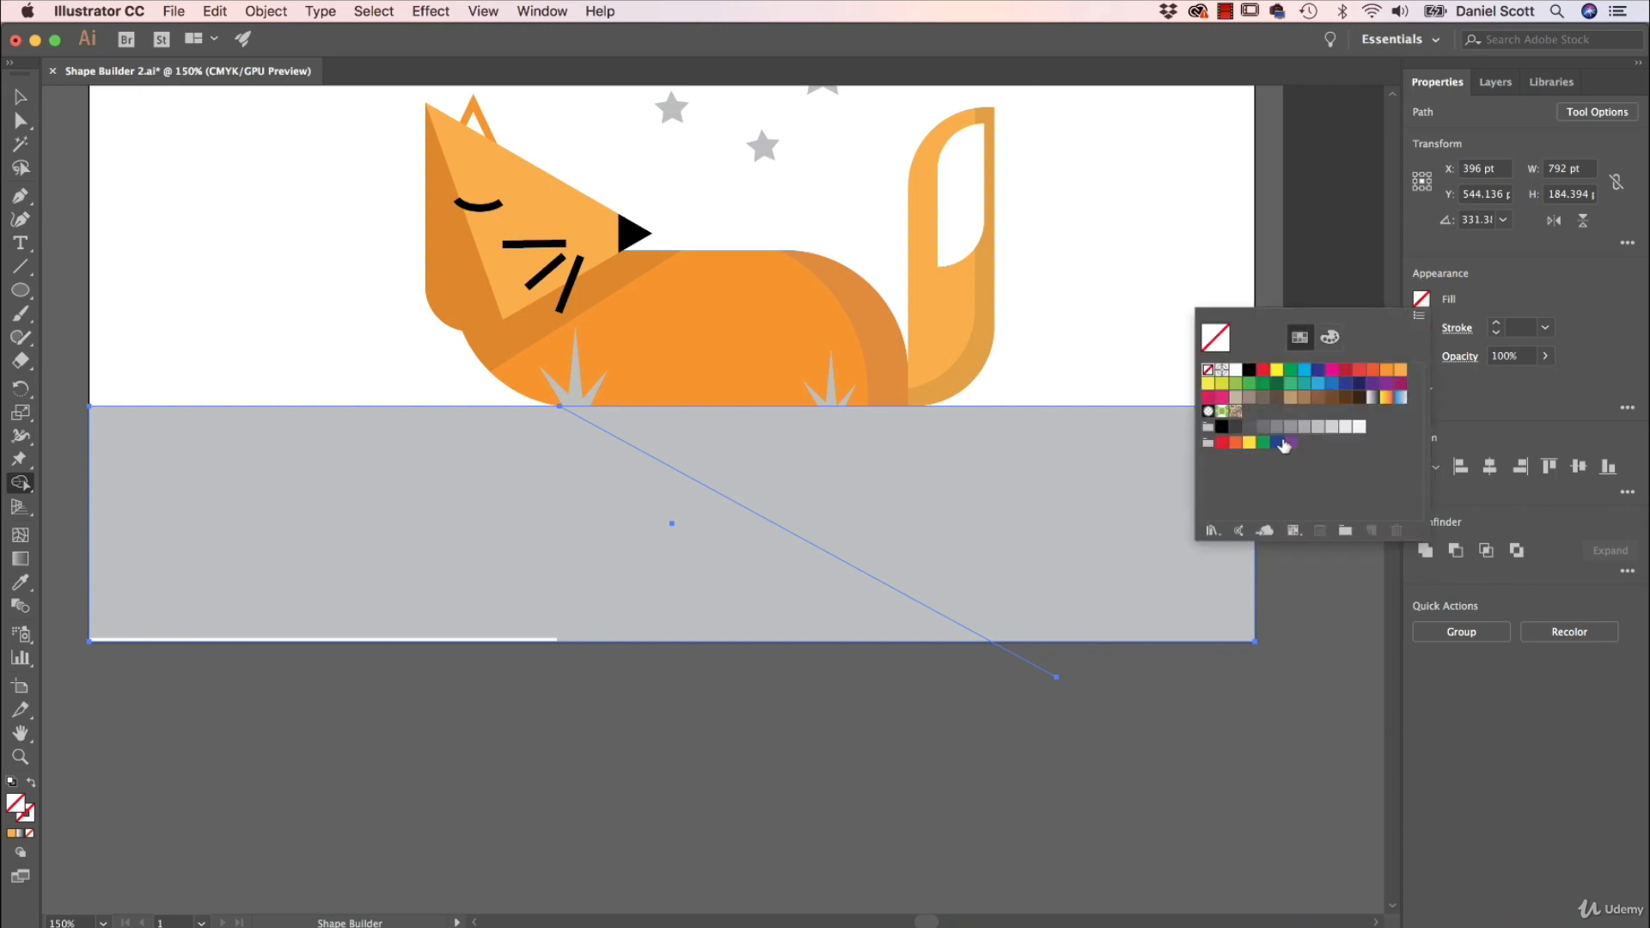
left_click(1291, 427)
left_click(1073, 496)
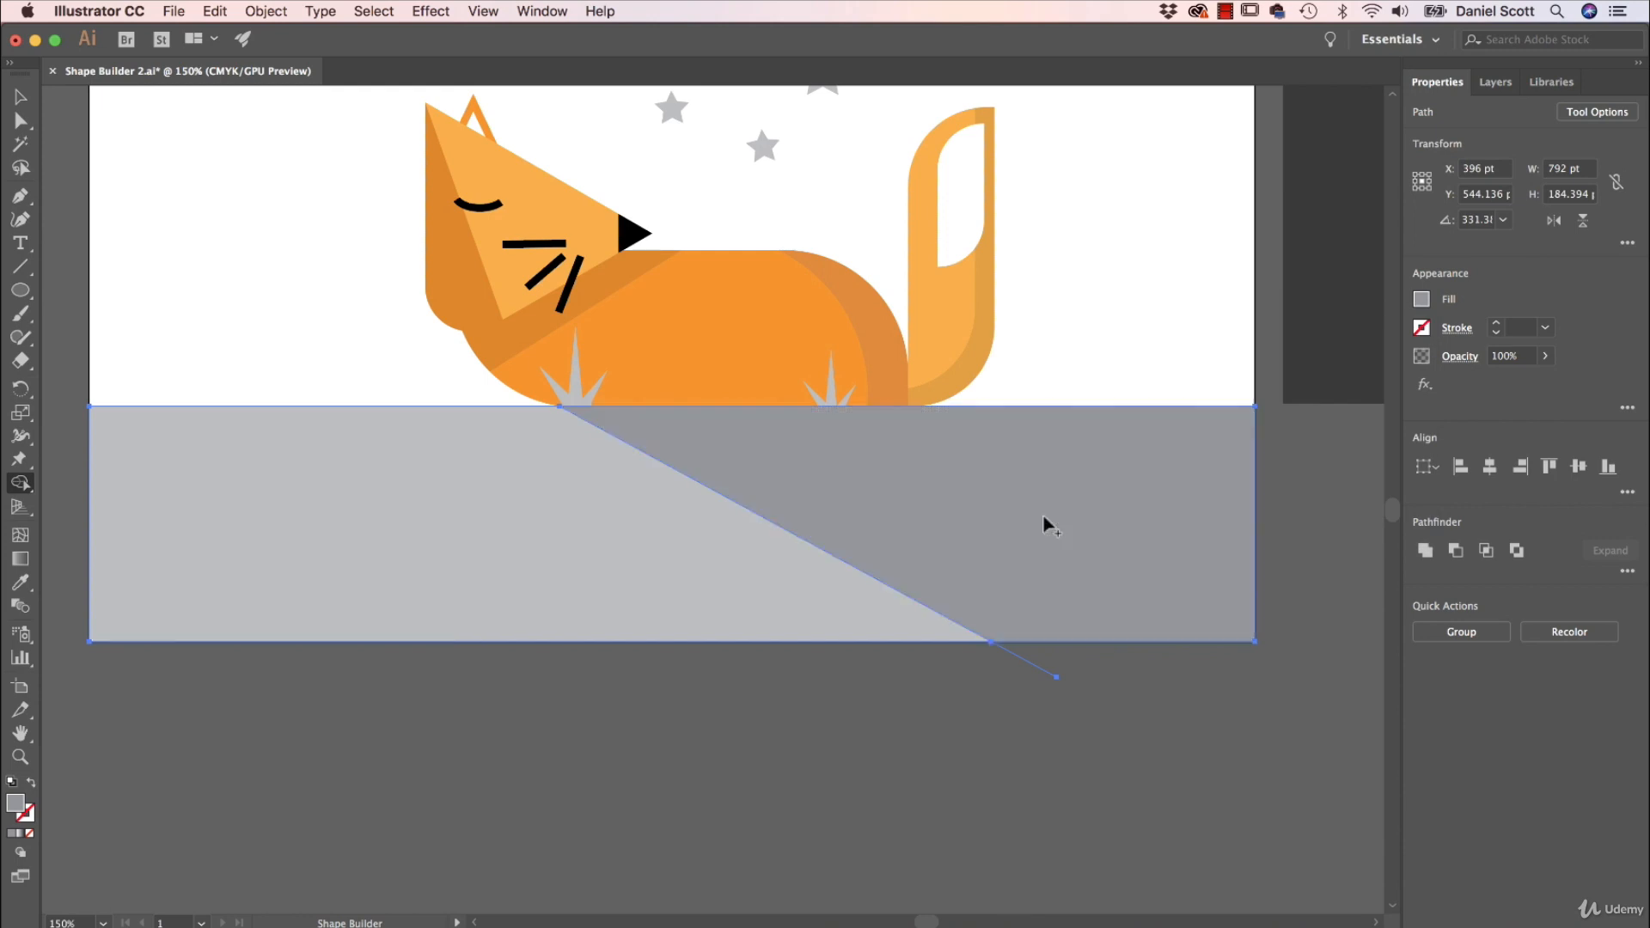
key("v")
left_click(765, 849)
scroll(825, 481, "up", 5)
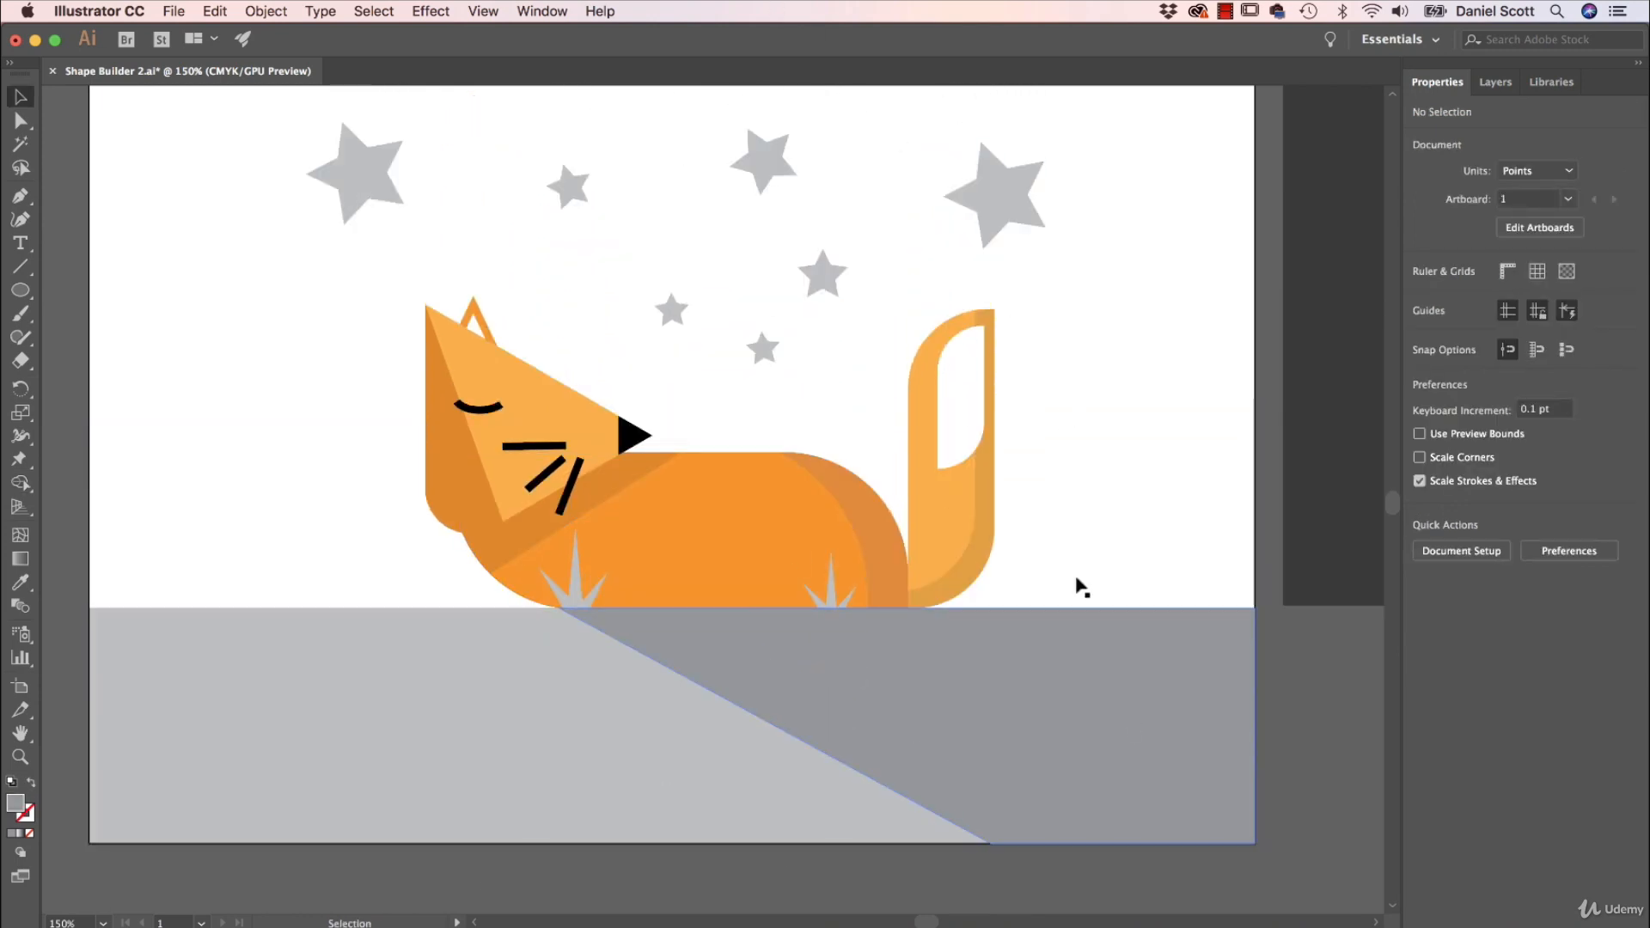
scroll(413, 258, "up", 2)
scroll(722, 344, "up", 2)
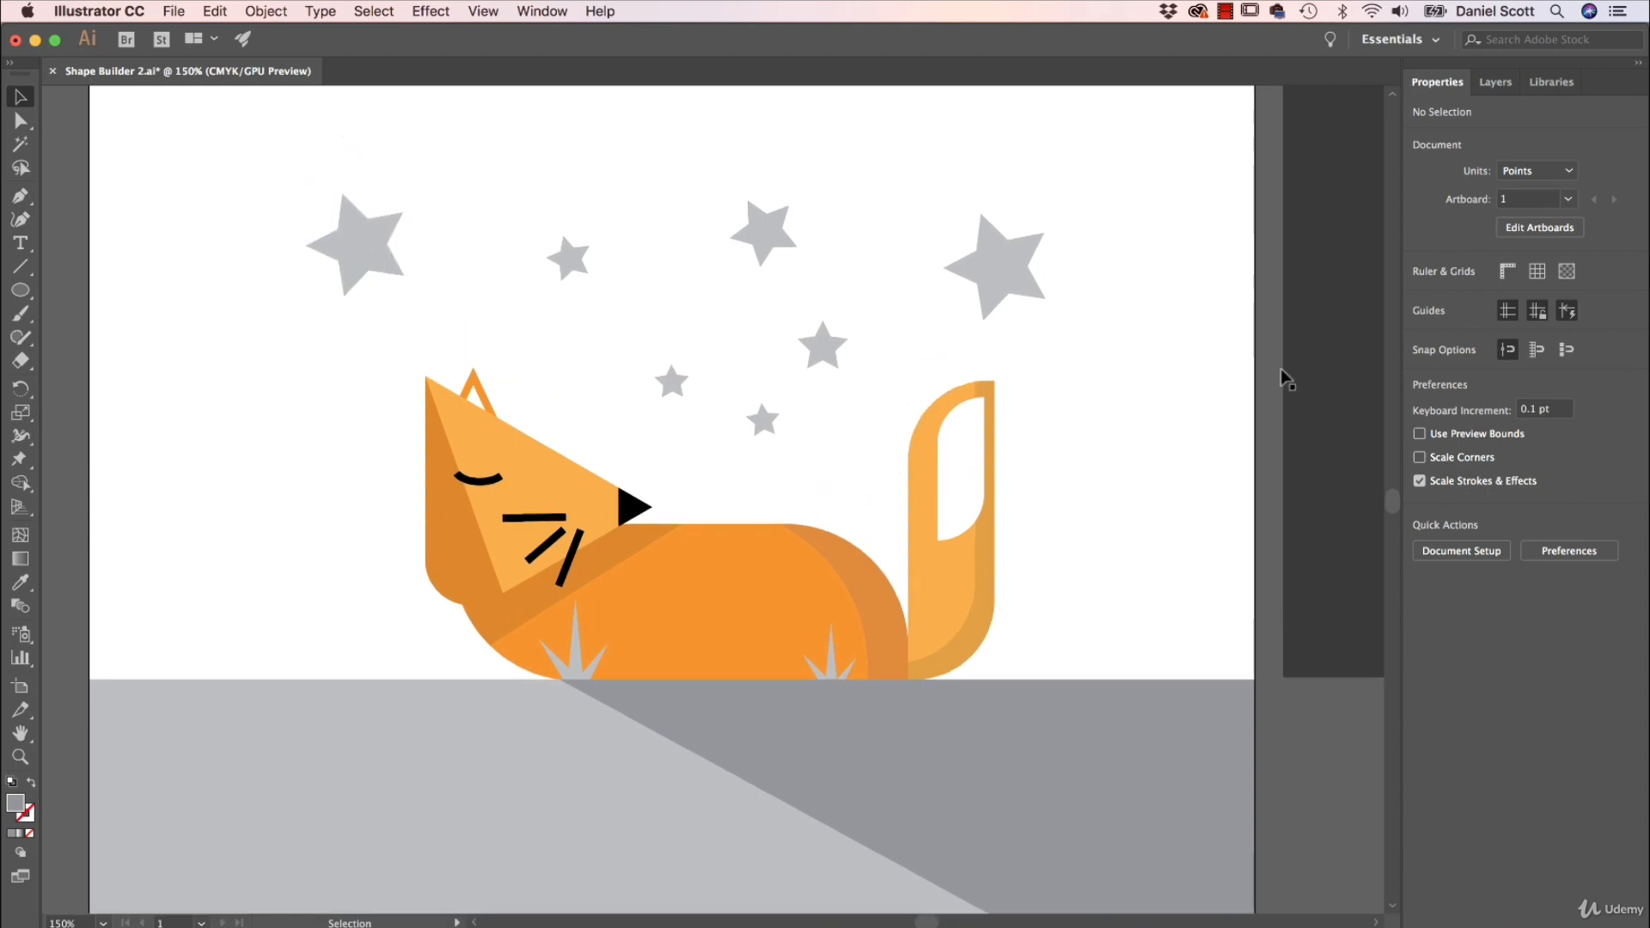
Step: Drag the dark rectangle onto the artboard over the sky and send it behind everything
left_click_drag(1287, 368, 149, 345)
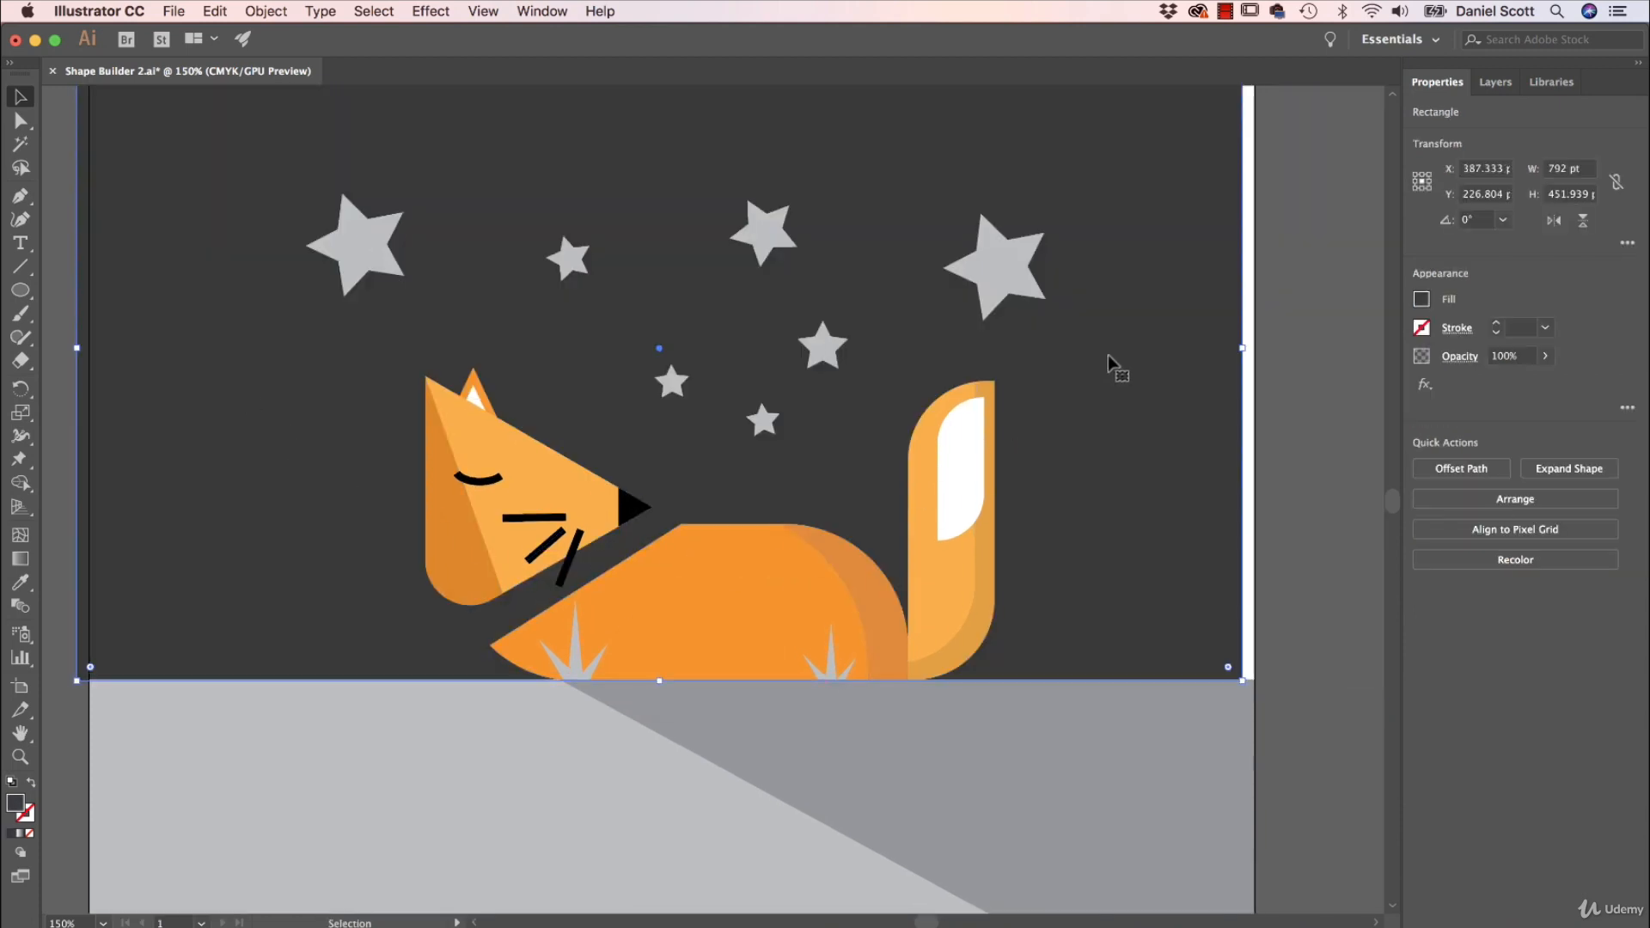
left_click_drag(1153, 368, 1166, 369)
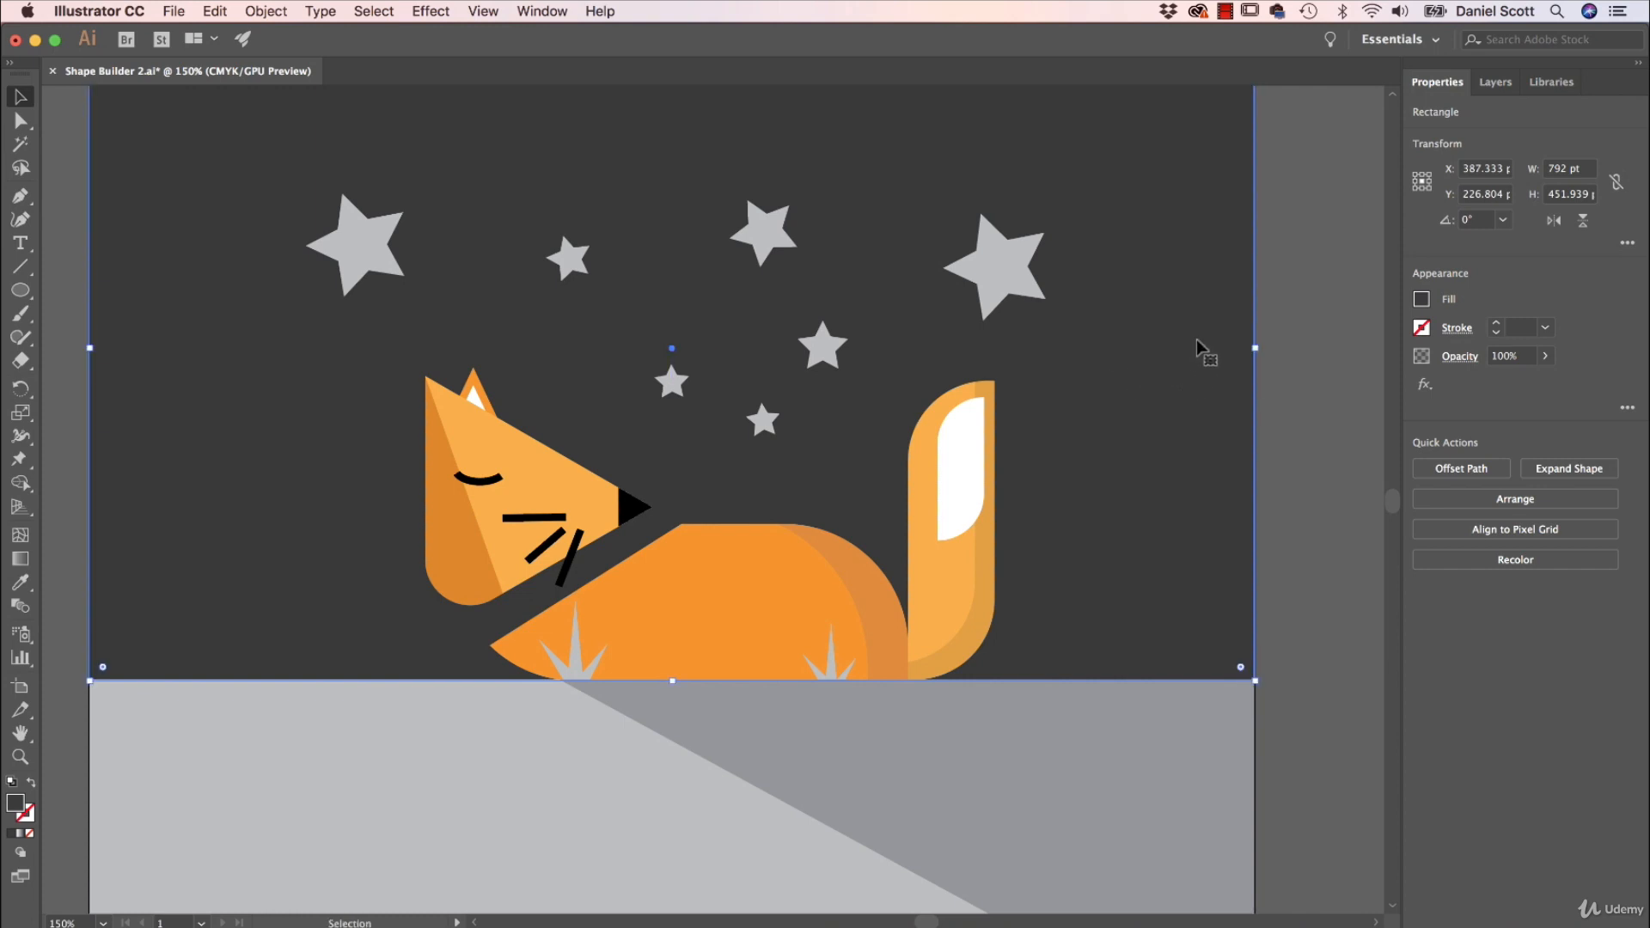
right_click(1167, 265)
mouse_move(1237, 567)
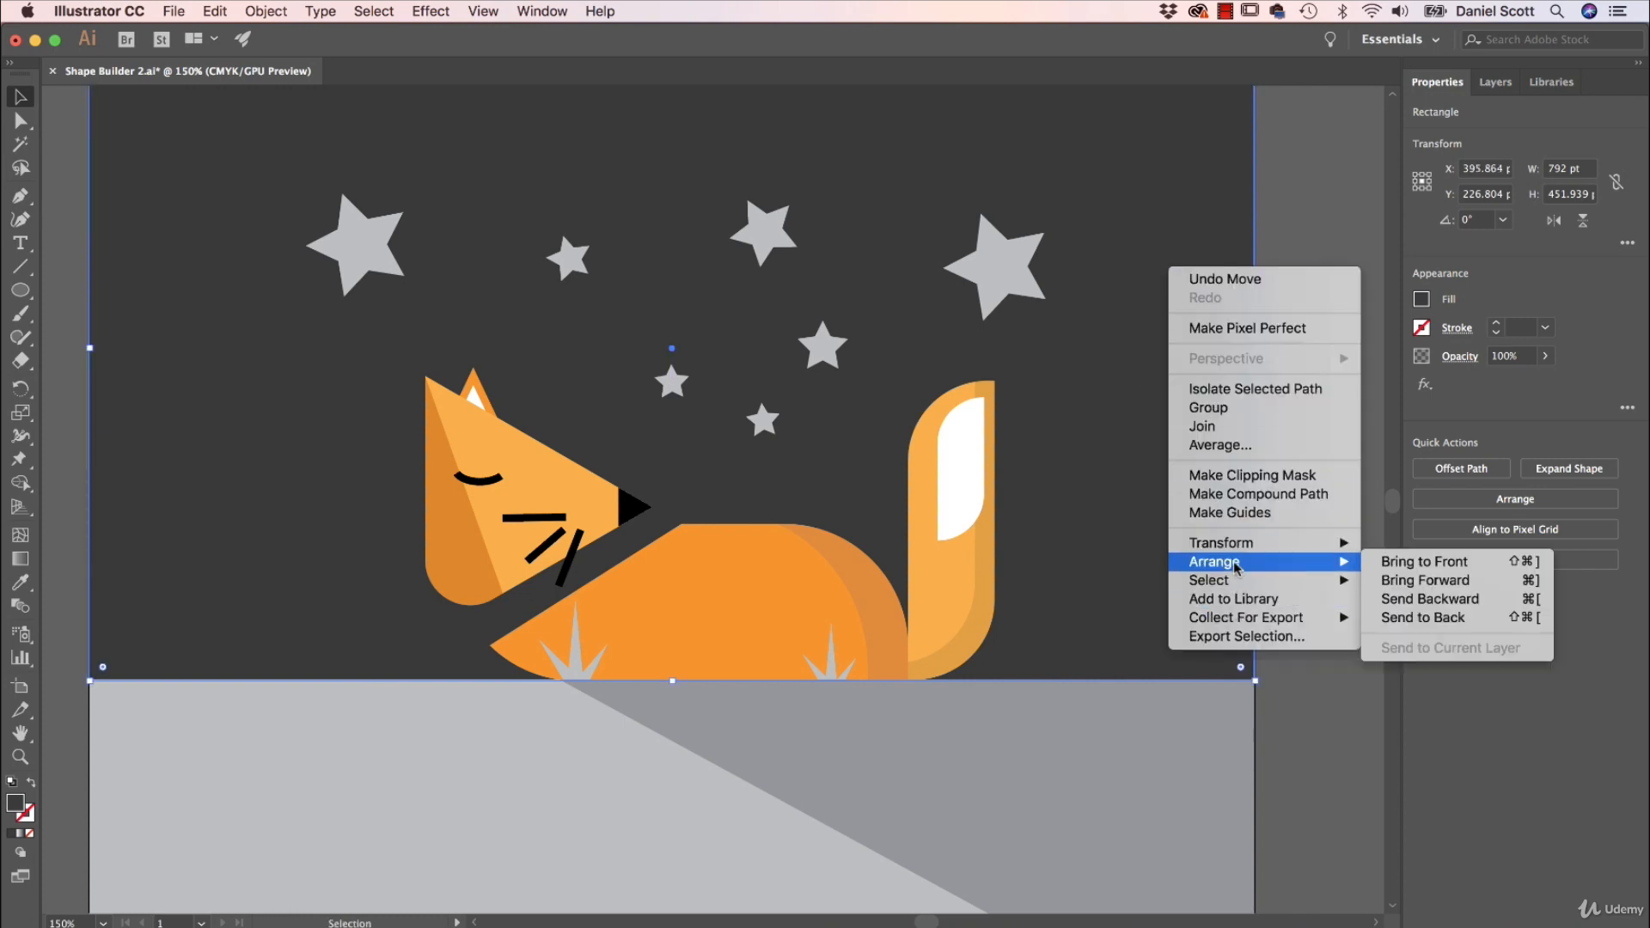
left_click(1431, 617)
left_click(1329, 163)
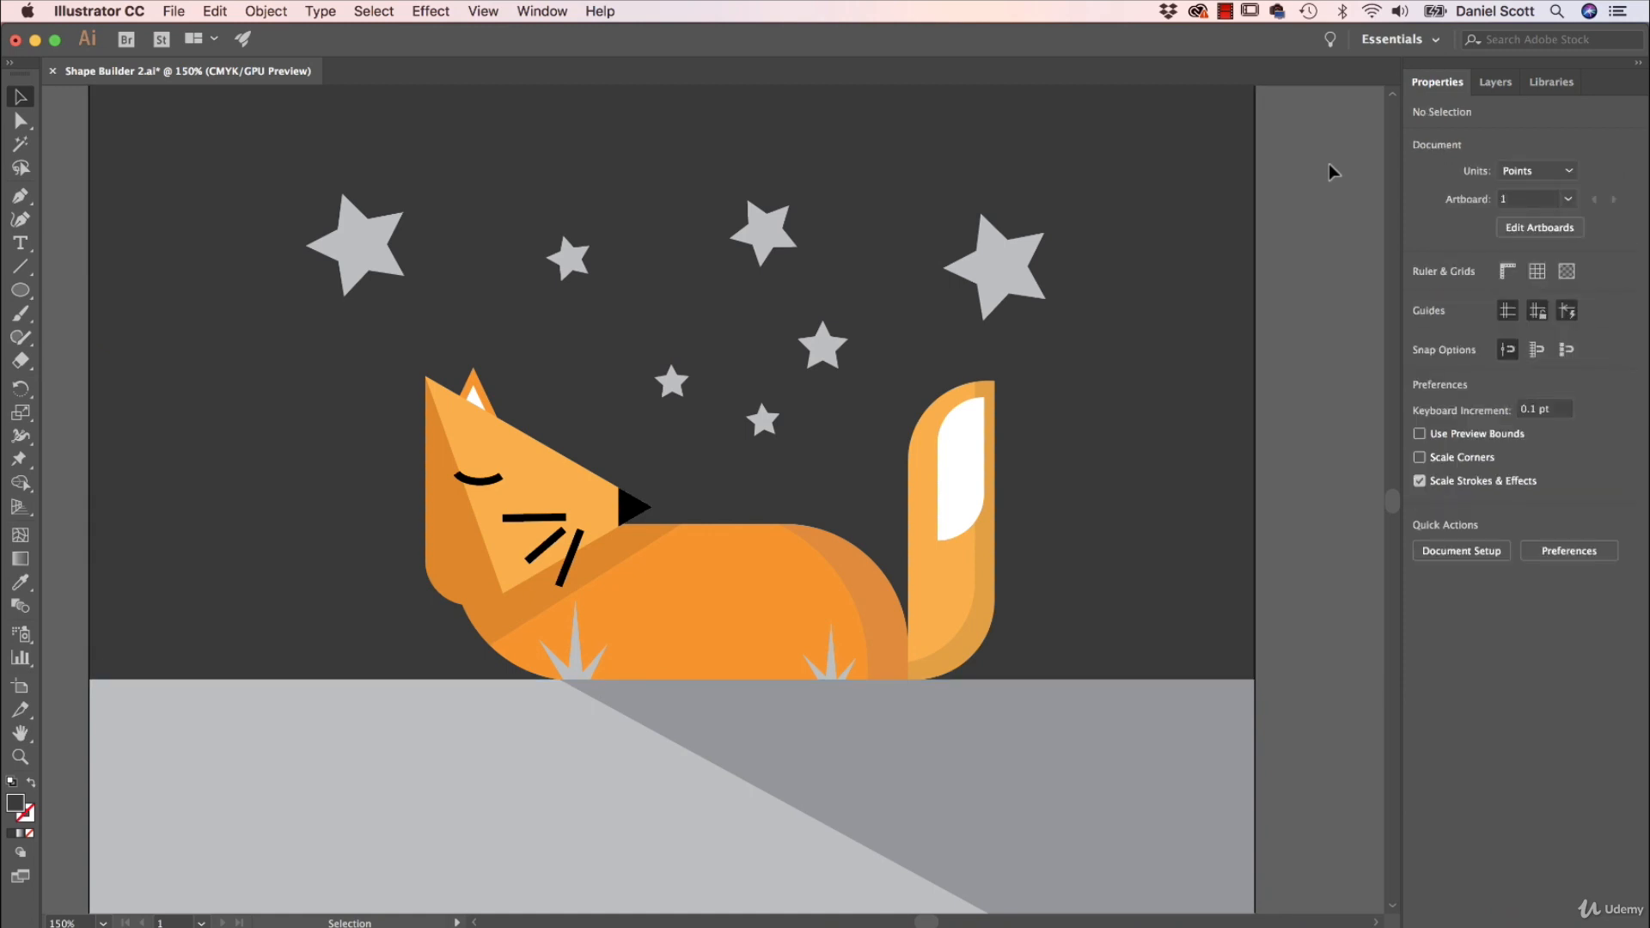